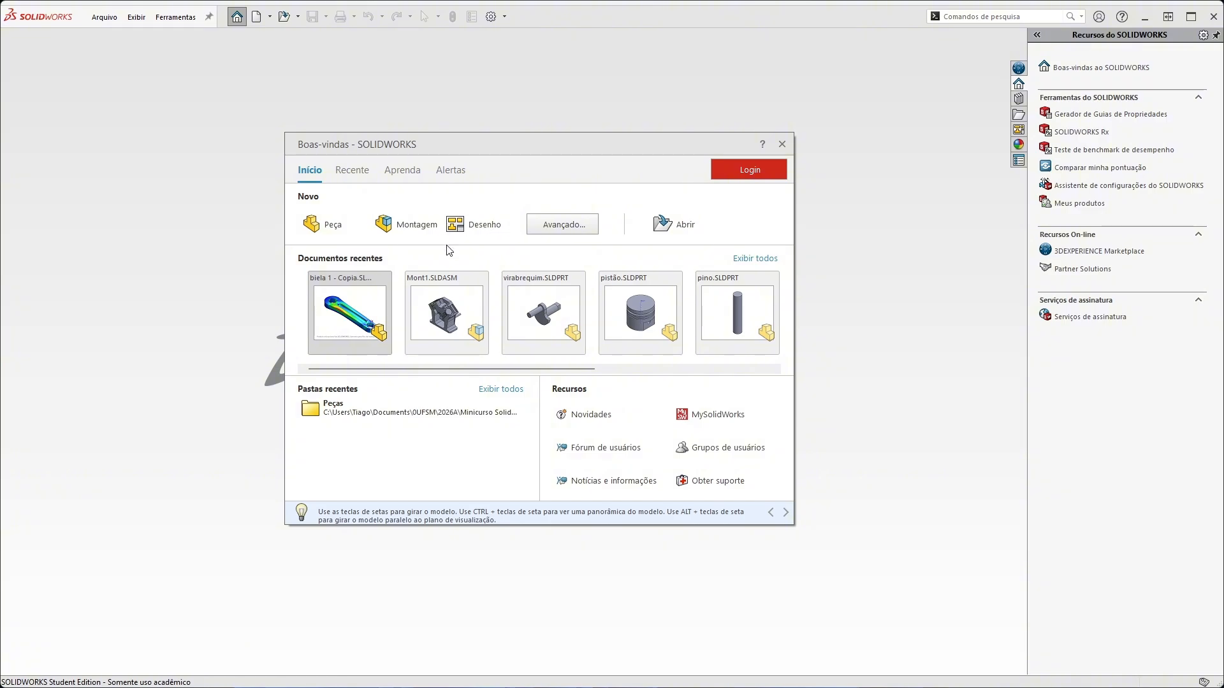
Create a new drawing (Desenho) document
click(258, 18)
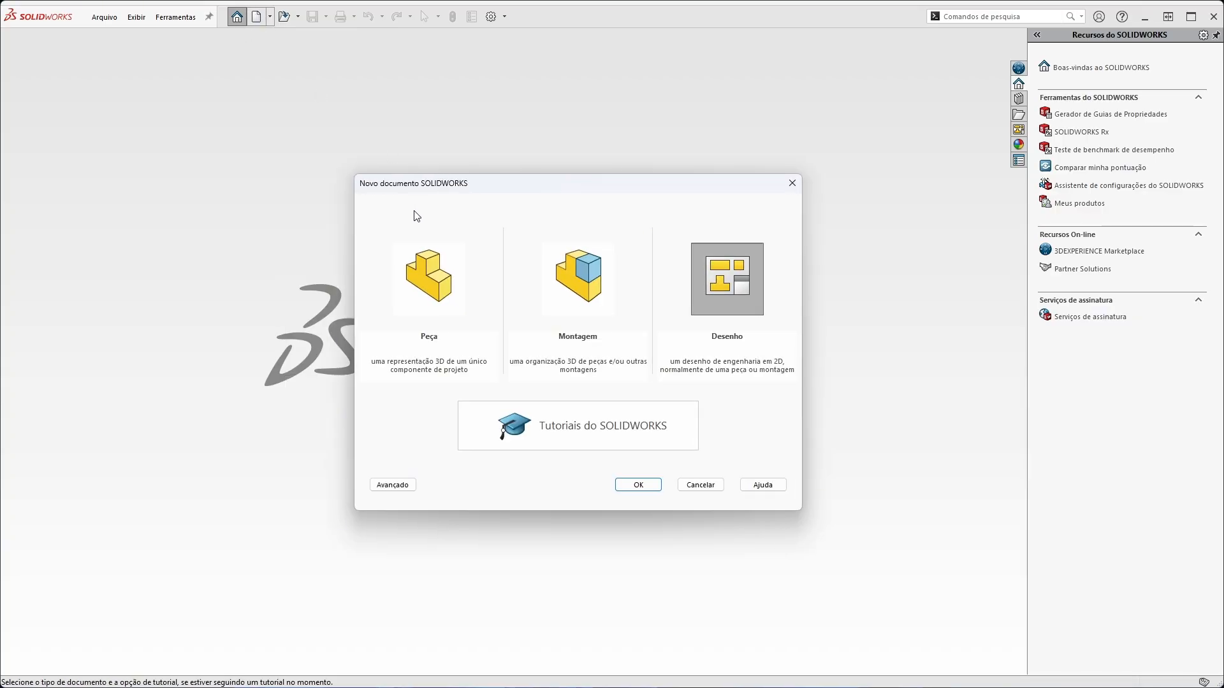
click(749, 281)
click(638, 485)
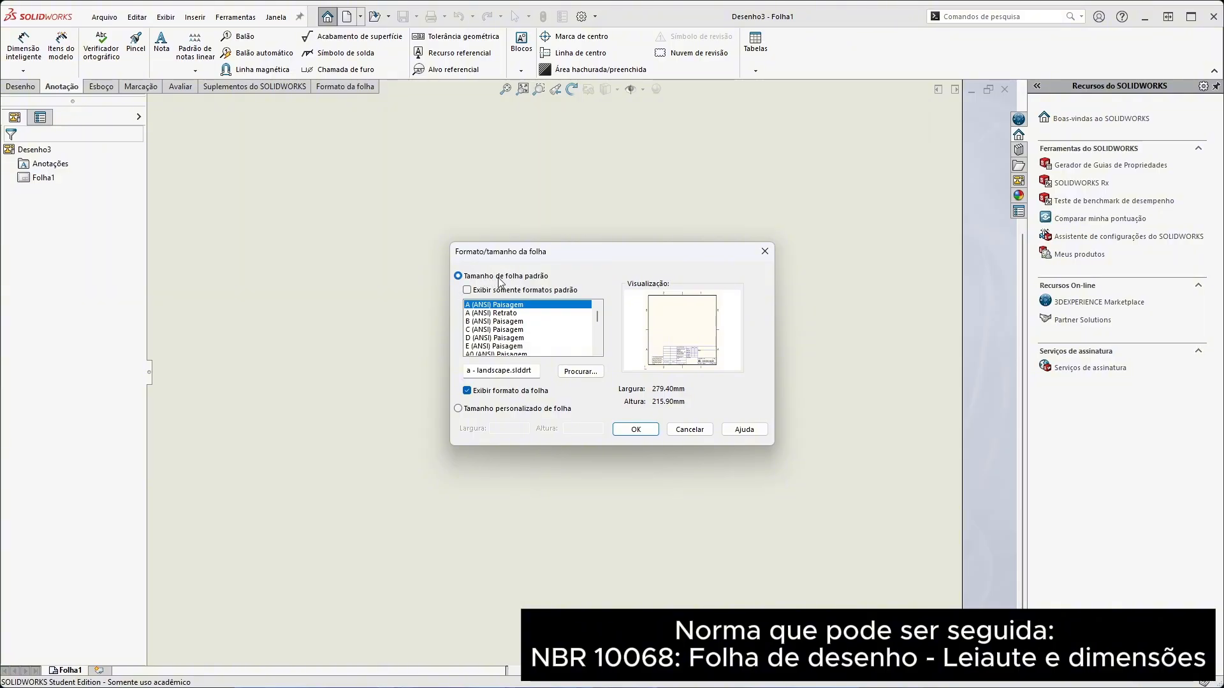
Examine the available standard sheet sizes, with and without the standard-formats-only filter, previewing several ANSI and GOST formats
scroll(598, 338, down, 3)
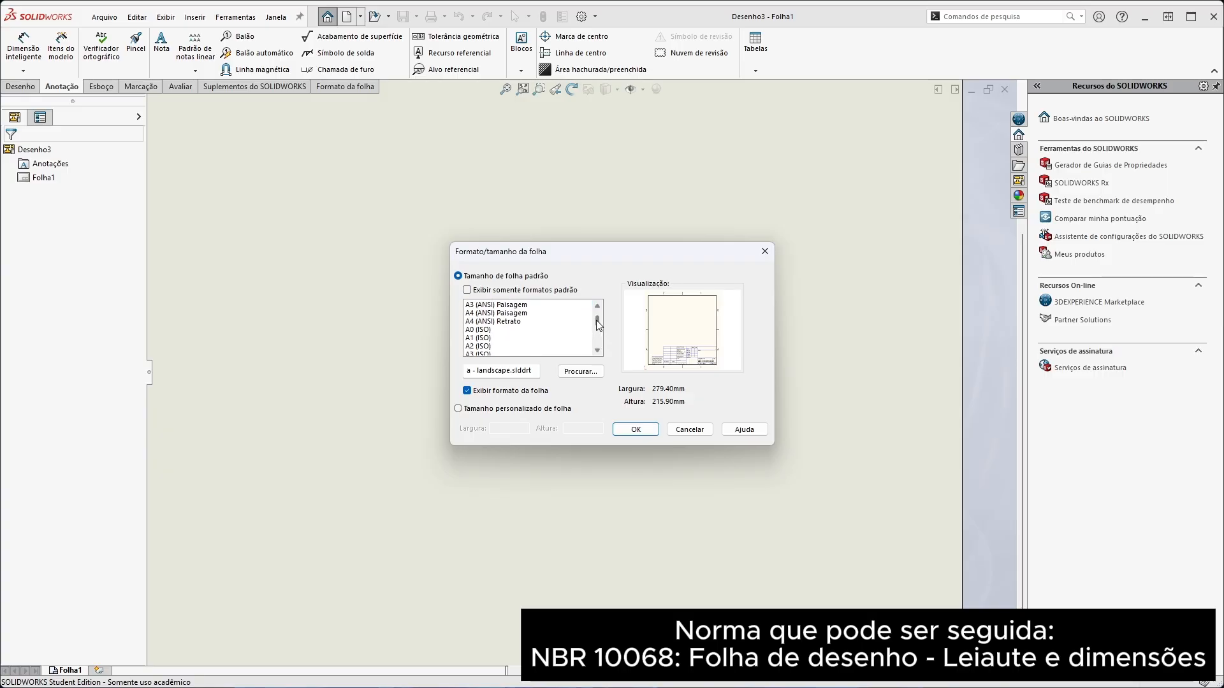
scroll(596, 312, up, 3)
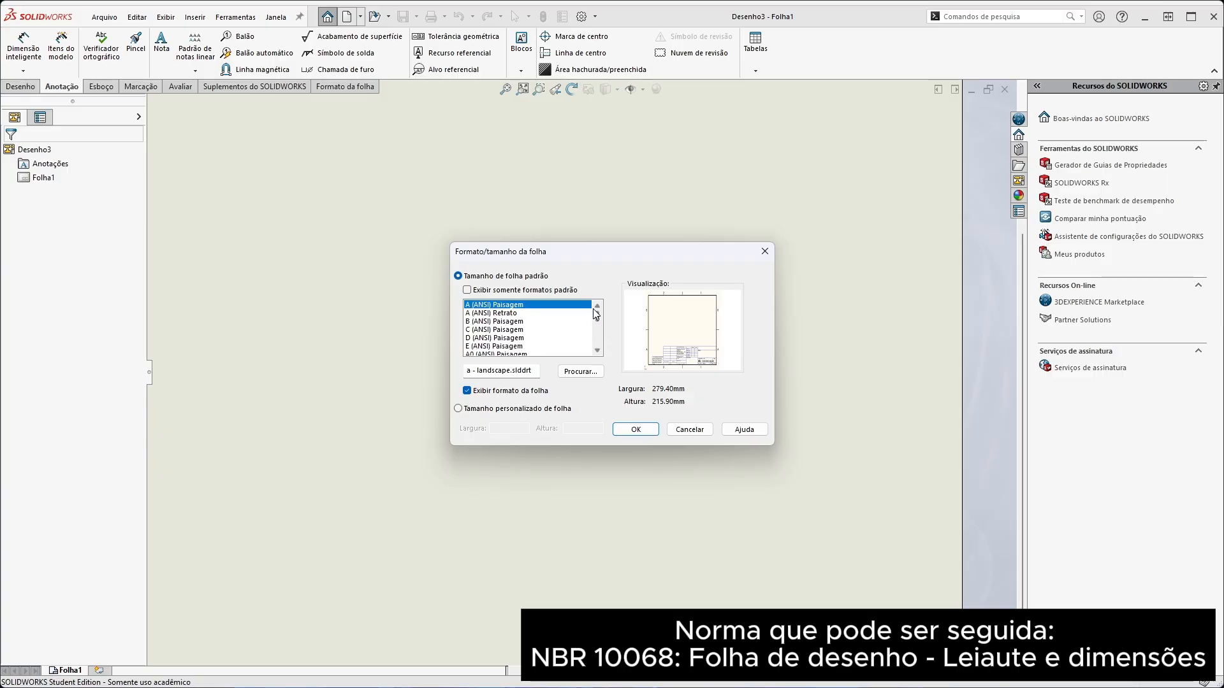
click(468, 292)
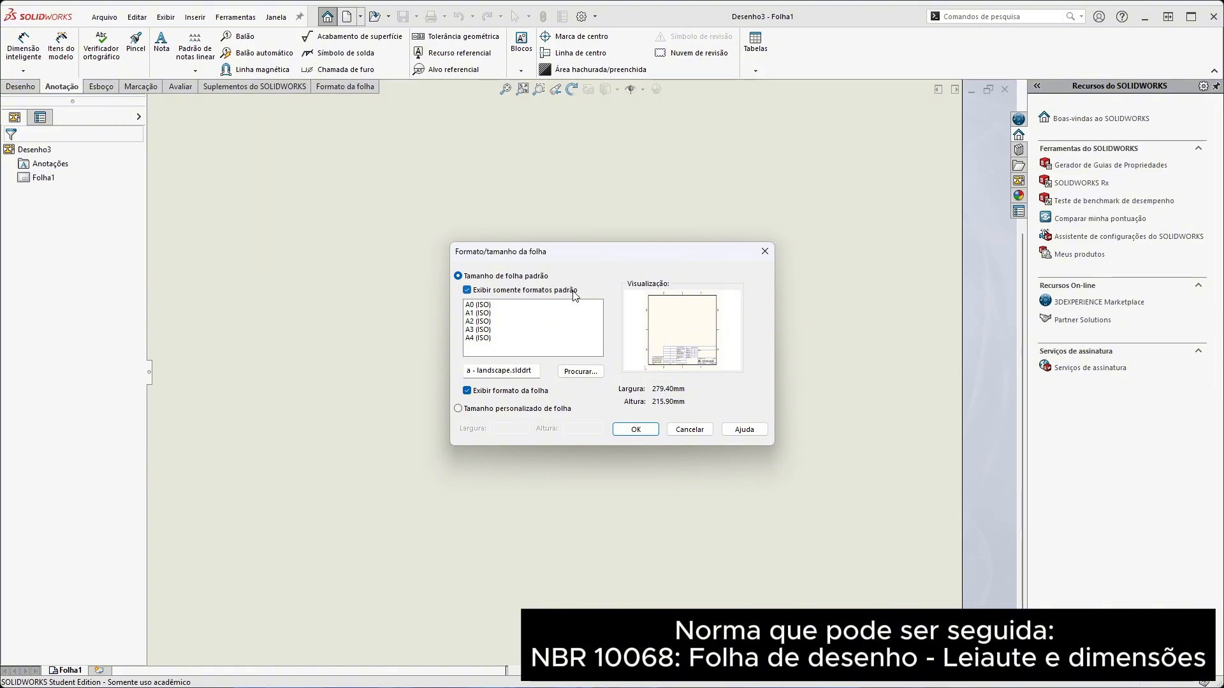
click(468, 290)
click(511, 313)
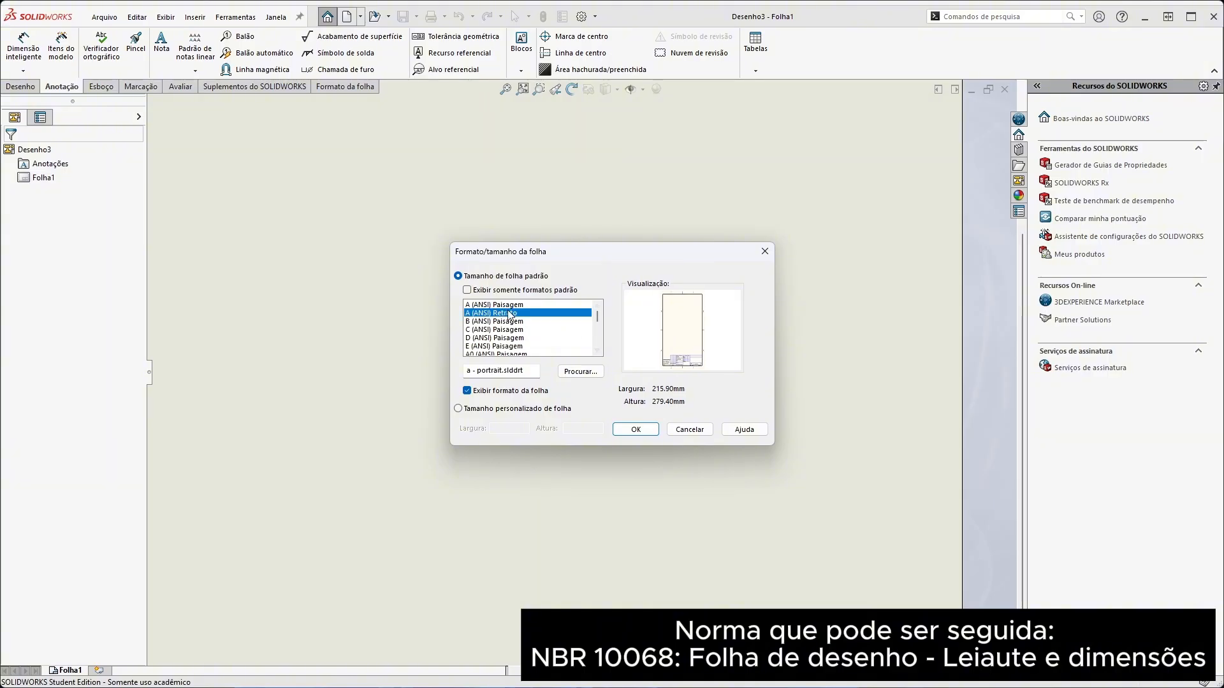
click(507, 336)
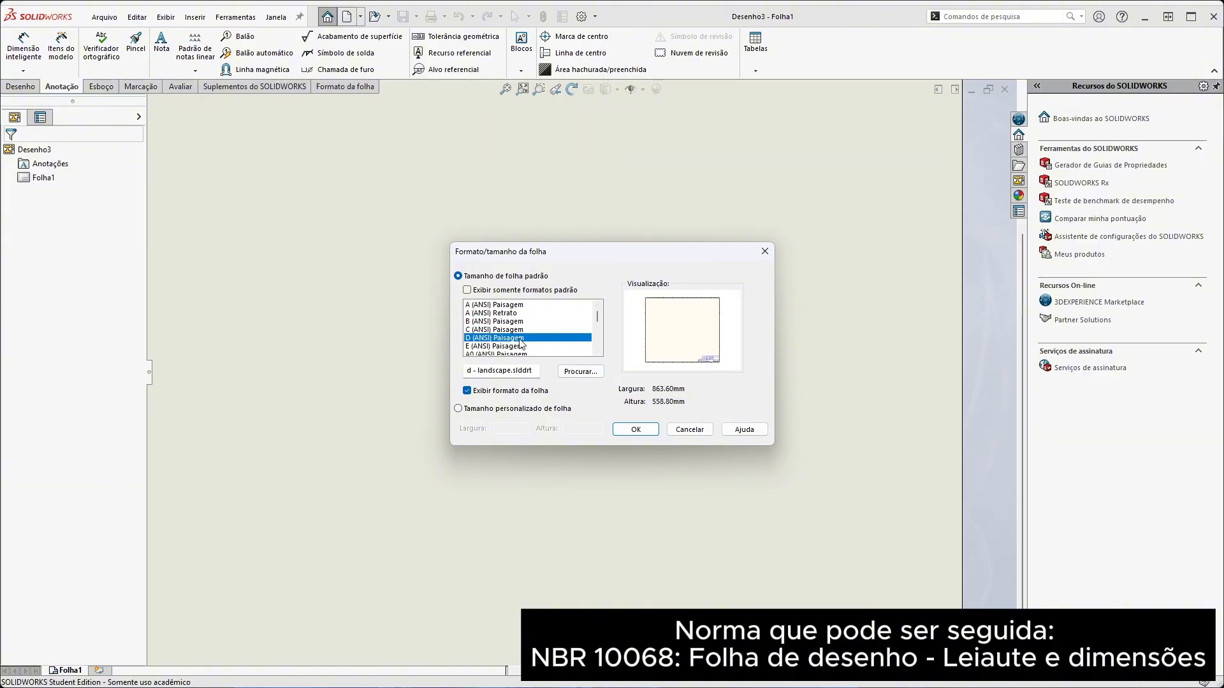
click(489, 323)
click(497, 330)
click(506, 338)
click(510, 346)
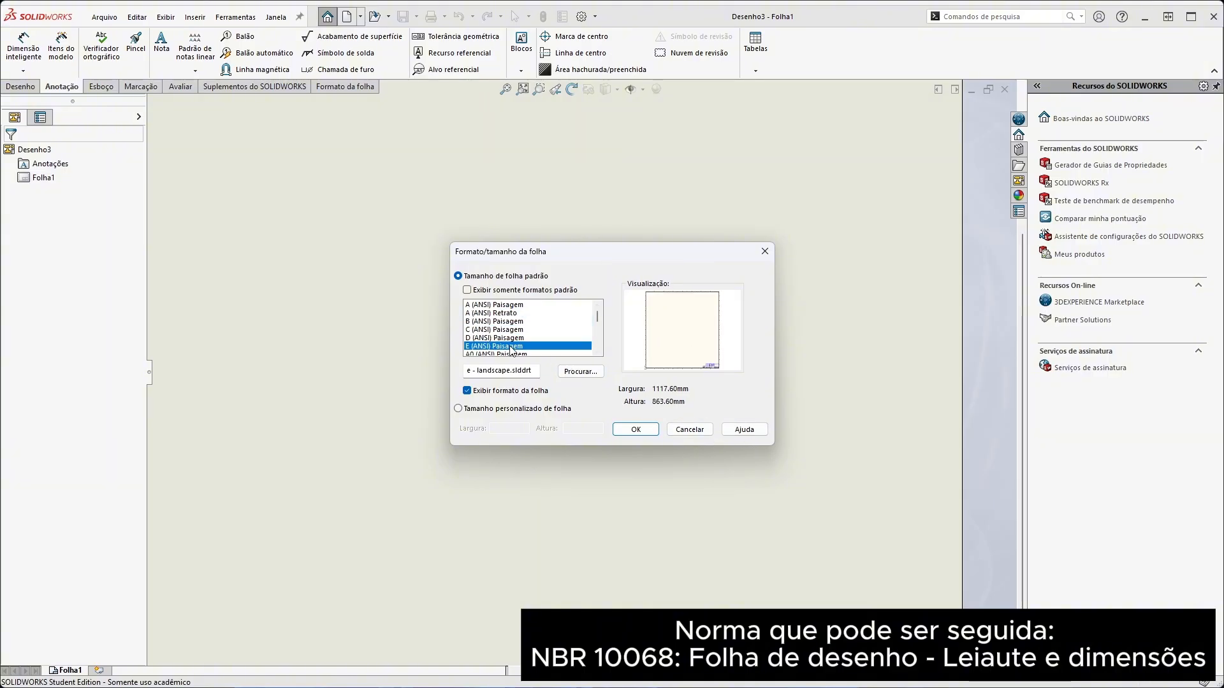
scroll(510, 347, down, 1)
click(510, 329)
click(510, 338)
scroll(510, 341, up, 1)
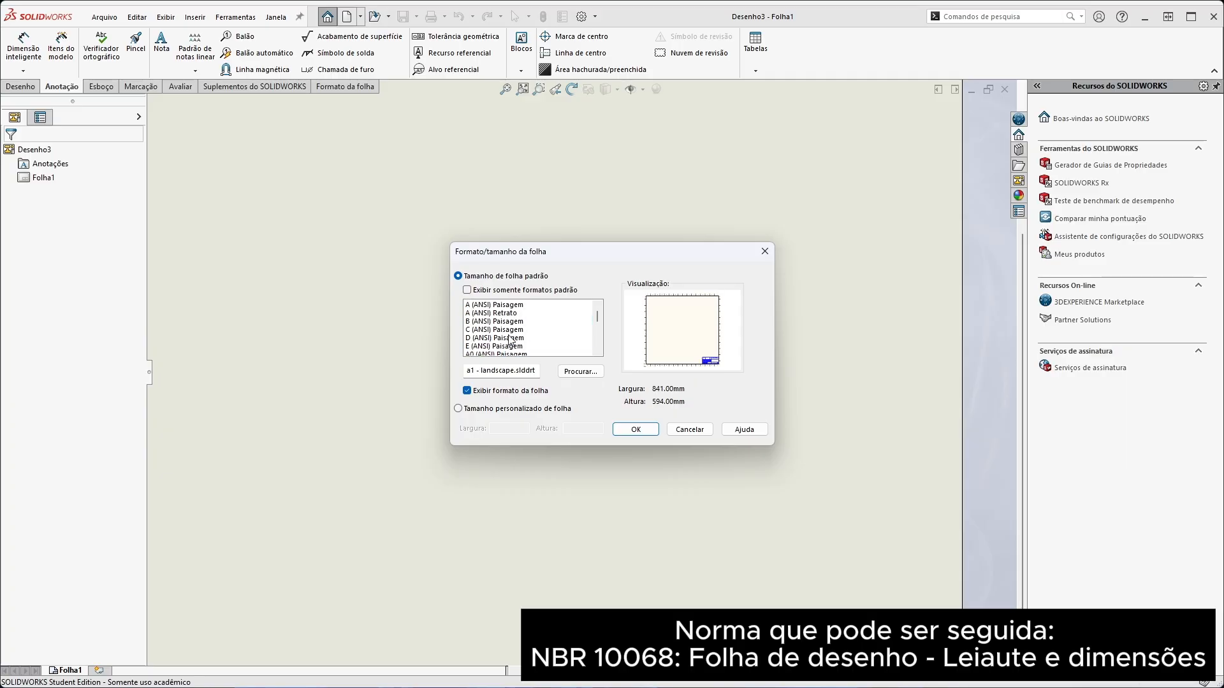
click(498, 306)
click(499, 313)
click(499, 306)
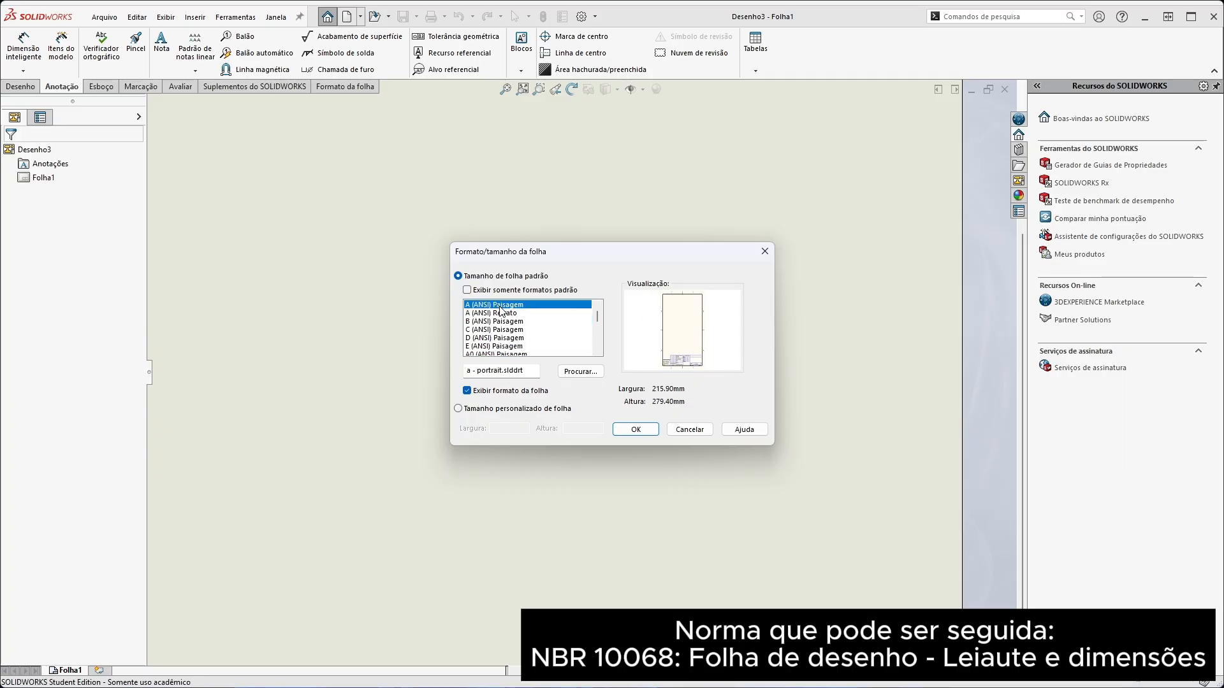
click(503, 321)
click(505, 329)
scroll(506, 332, down, 5)
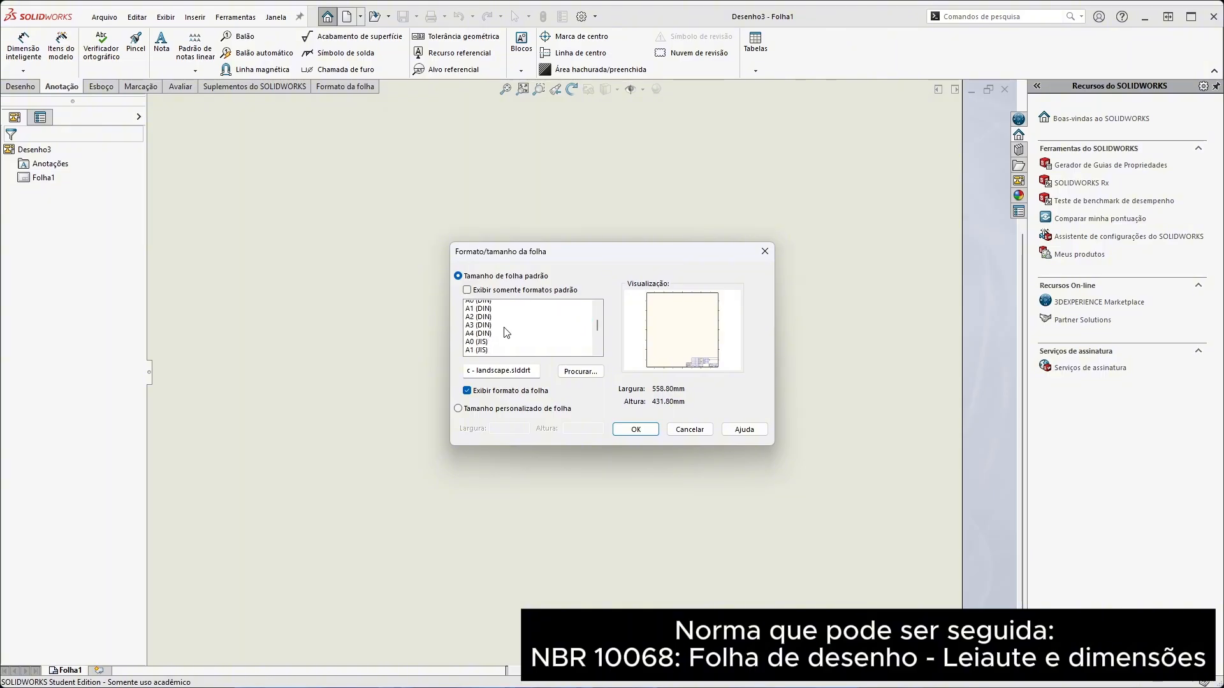
scroll(503, 332, down, 1)
click(499, 320)
scroll(494, 324, down, 3)
click(483, 322)
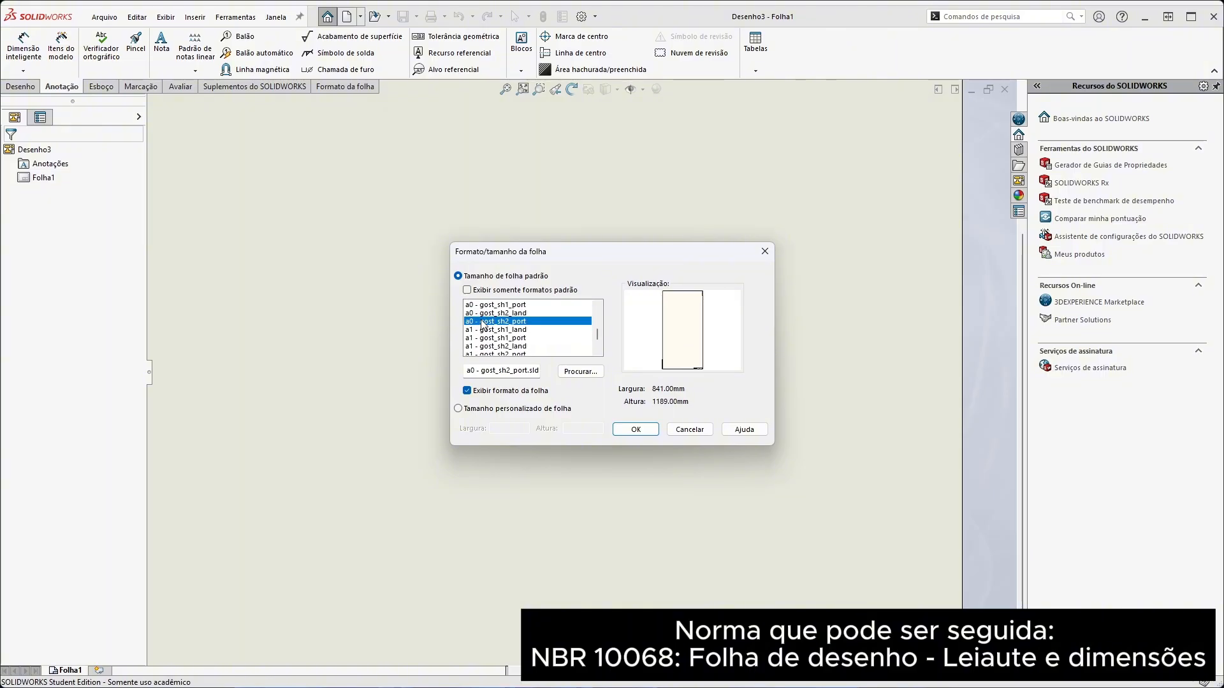
scroll(484, 325, up, 10)
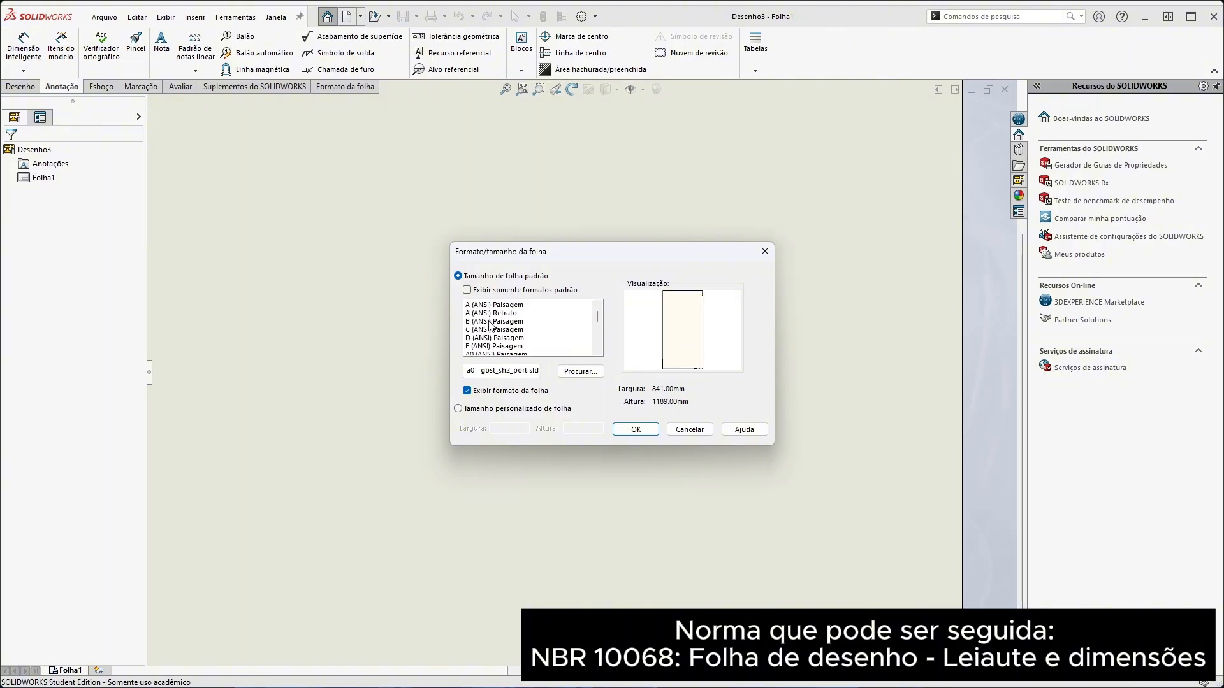
Apply the A (ANSI) Paisagem sheet format to the new drawing
click(492, 313)
click(500, 306)
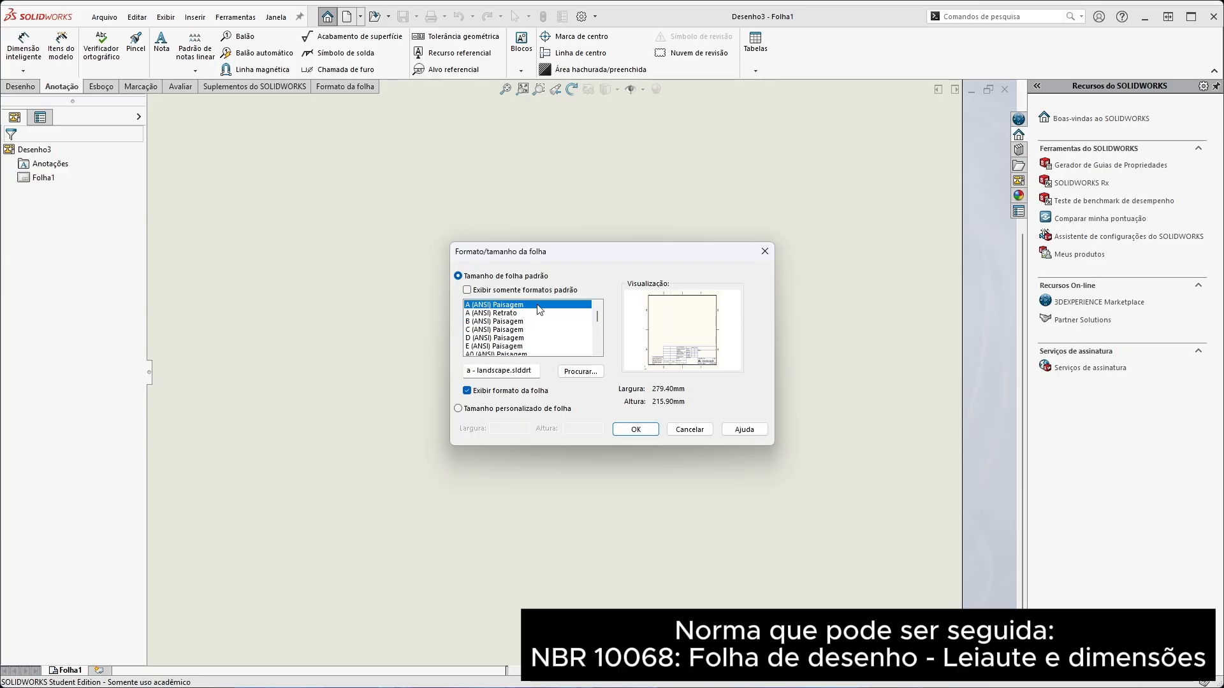
click(625, 429)
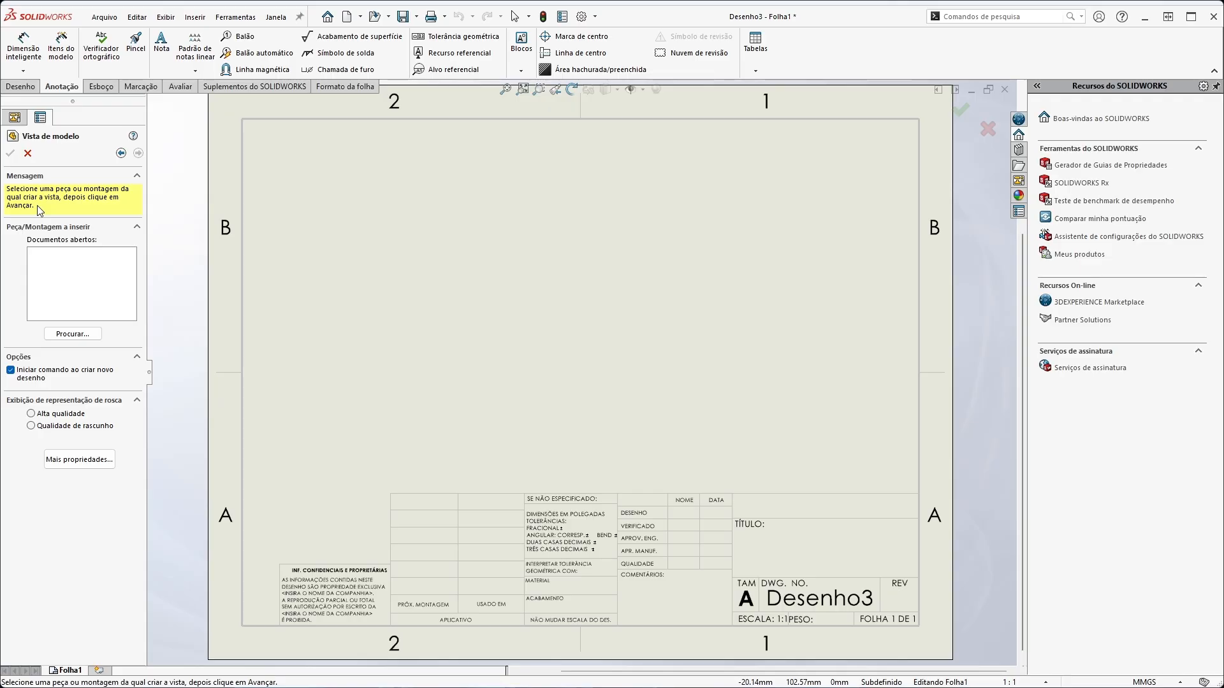
Load biela 1.SLDPRT from the Peças folder as the part for the model views
click(75, 336)
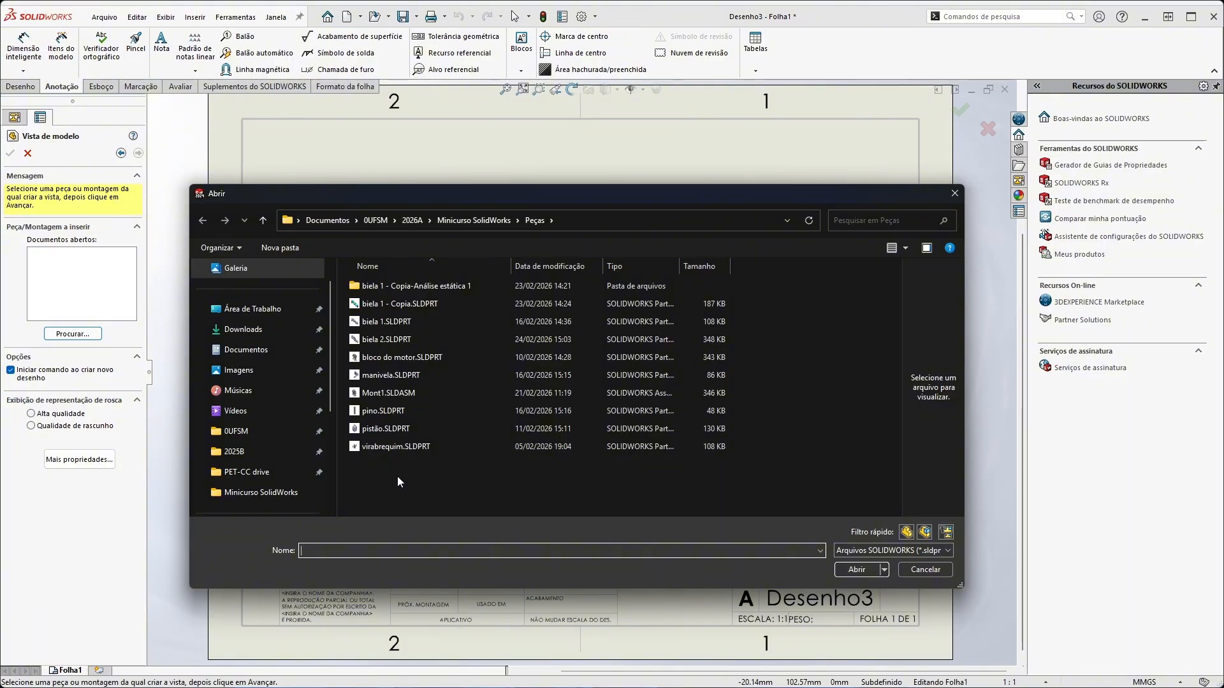
click(373, 322)
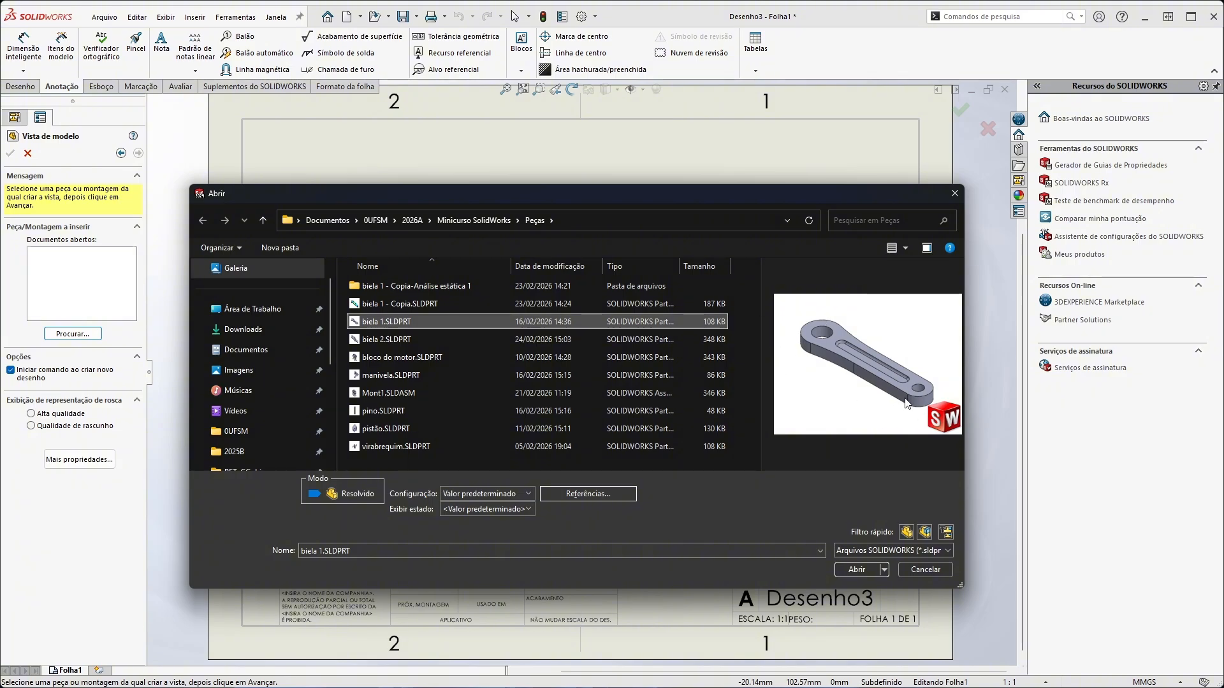
click(370, 342)
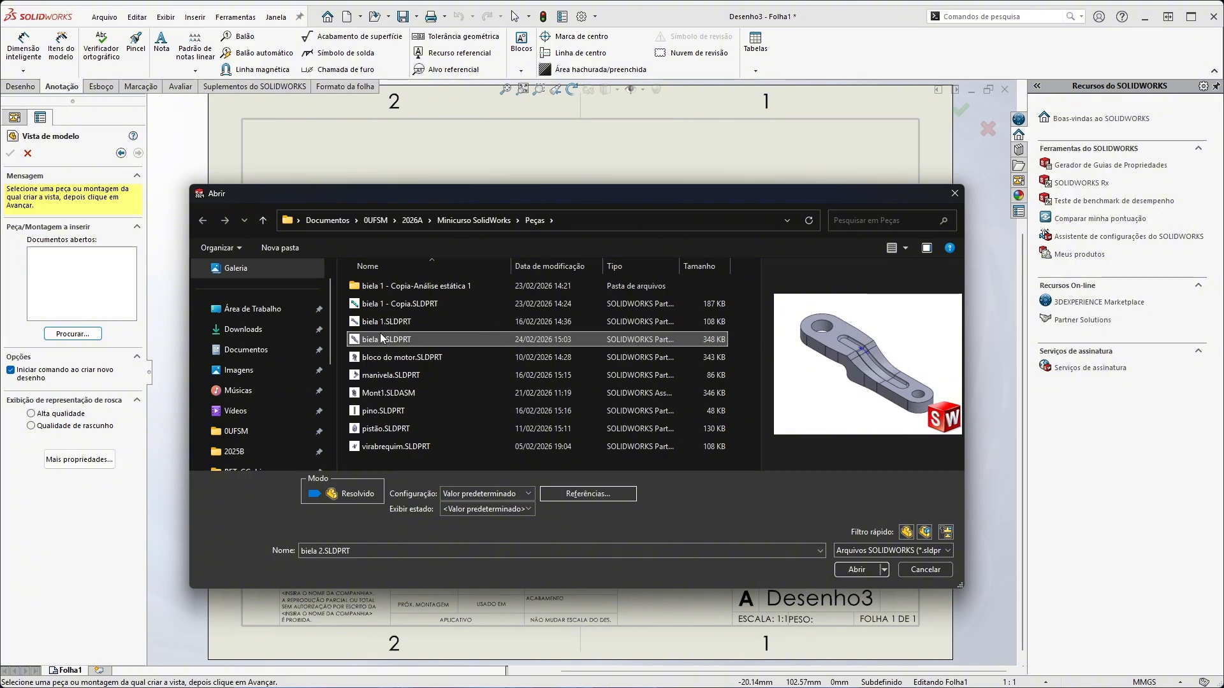
click(387, 328)
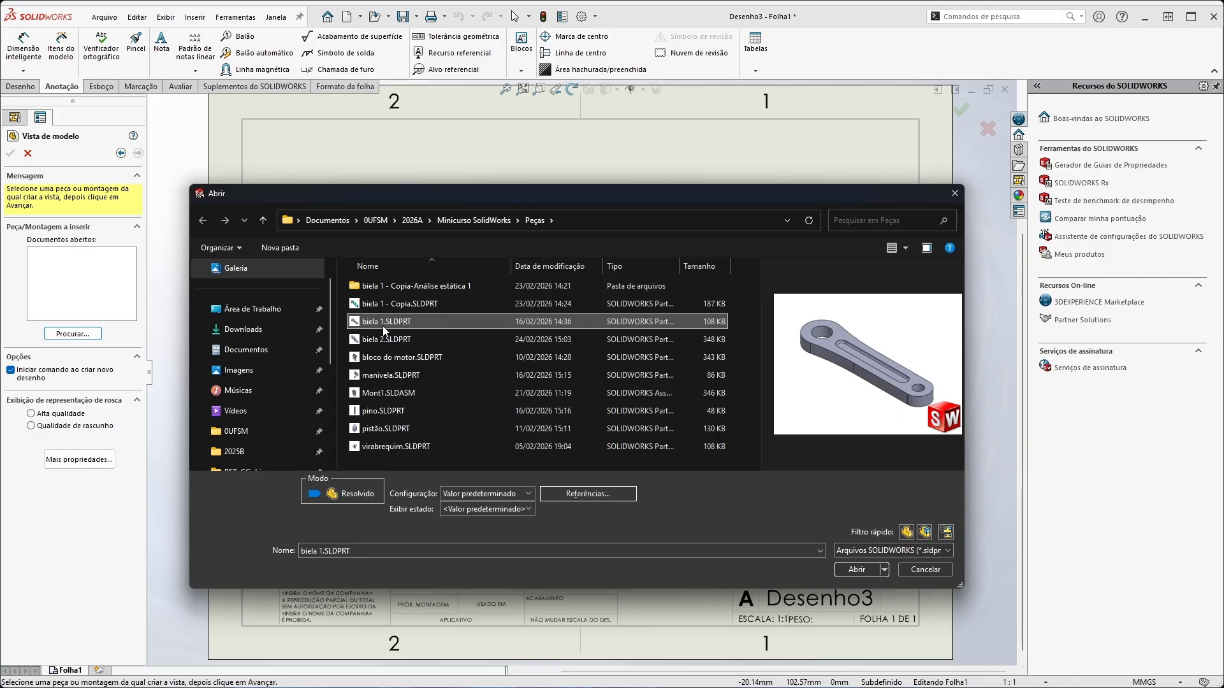
click(866, 571)
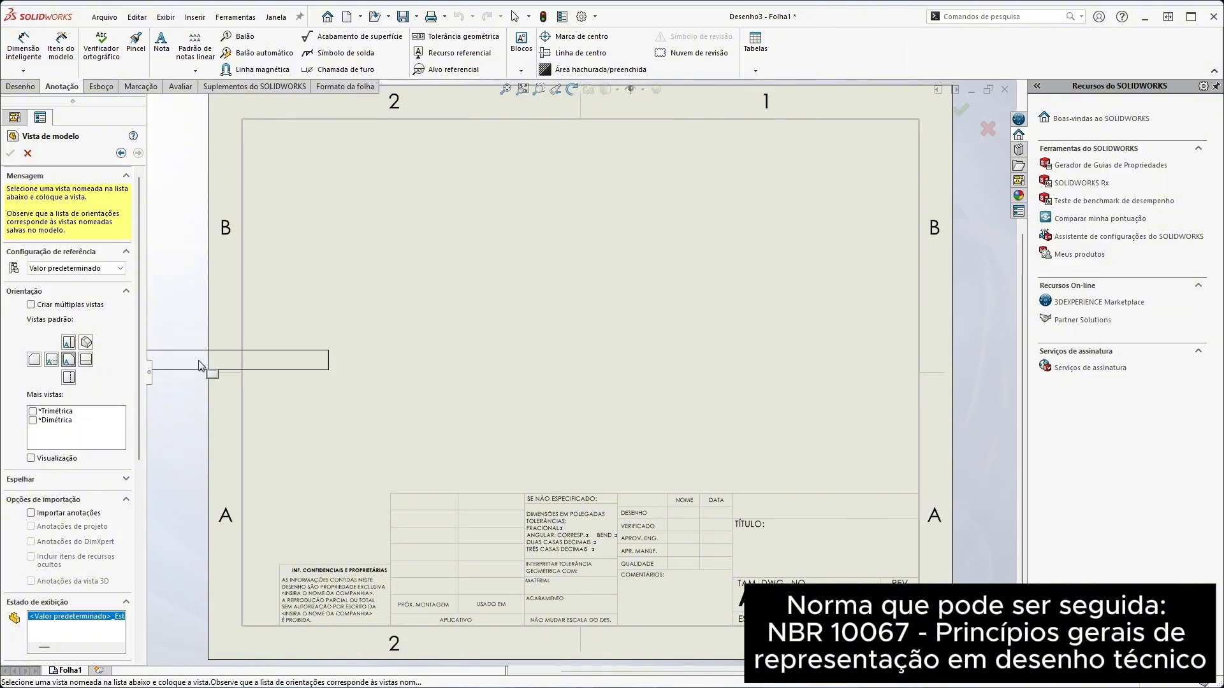
Enable multiple view creation and add the top, right and isometric orientations to the preselected front view
click(31, 305)
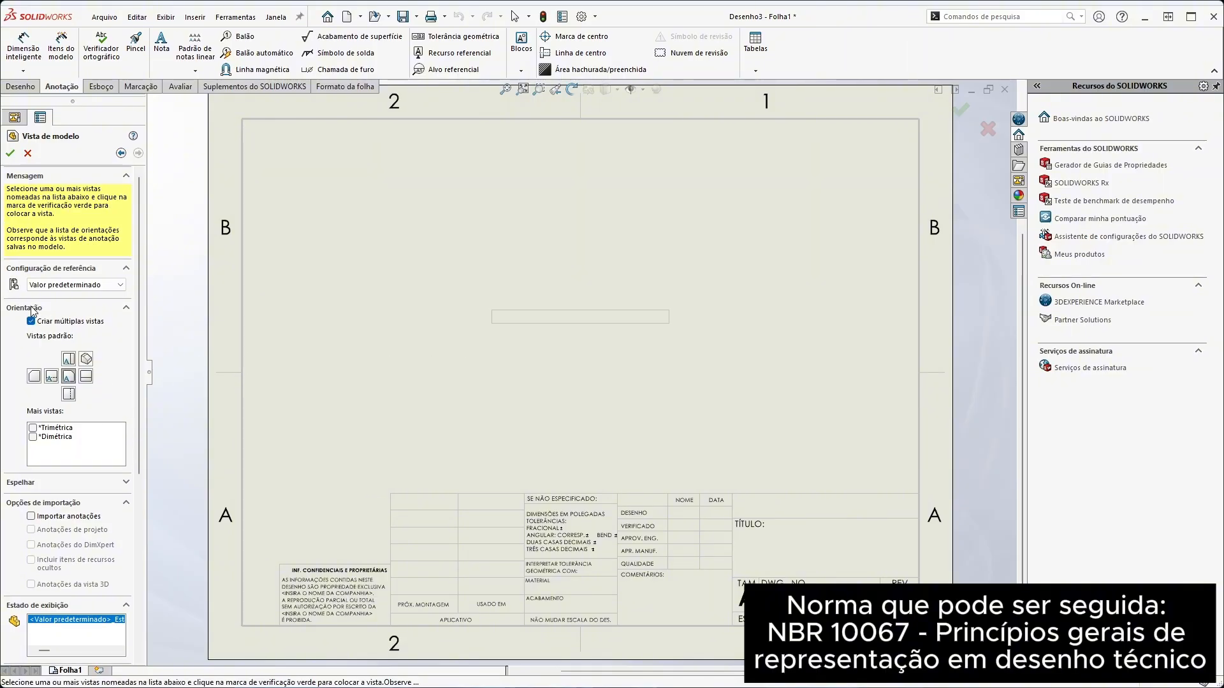
click(71, 361)
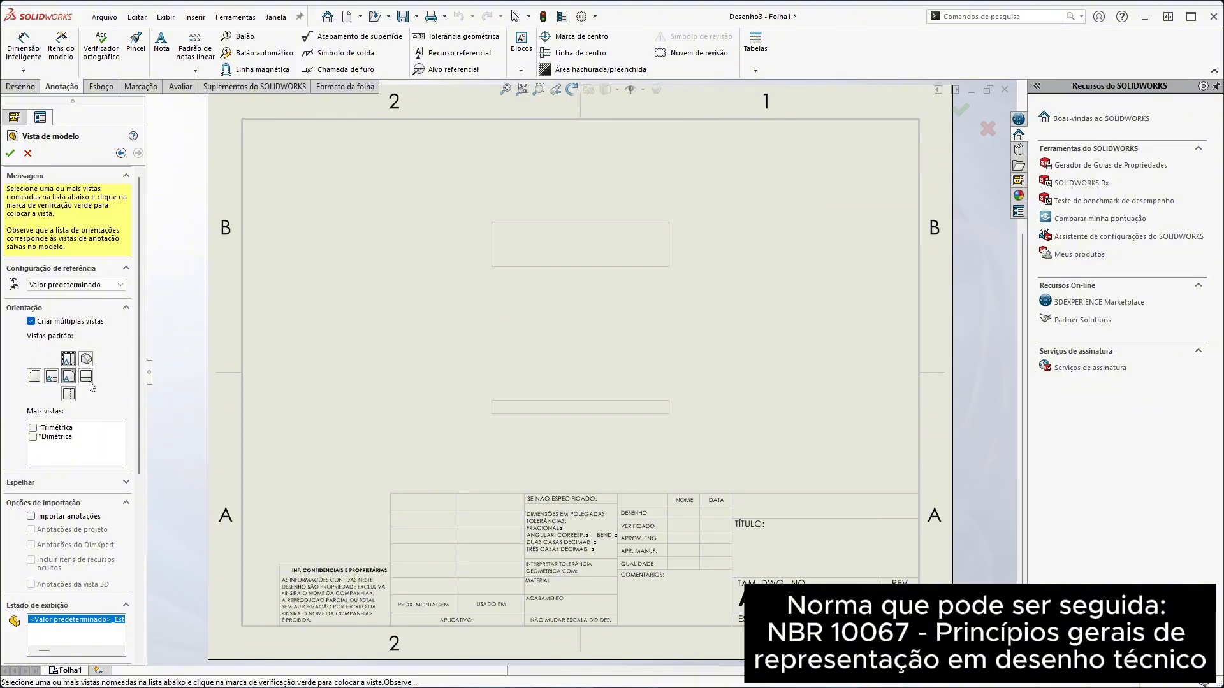
click(85, 376)
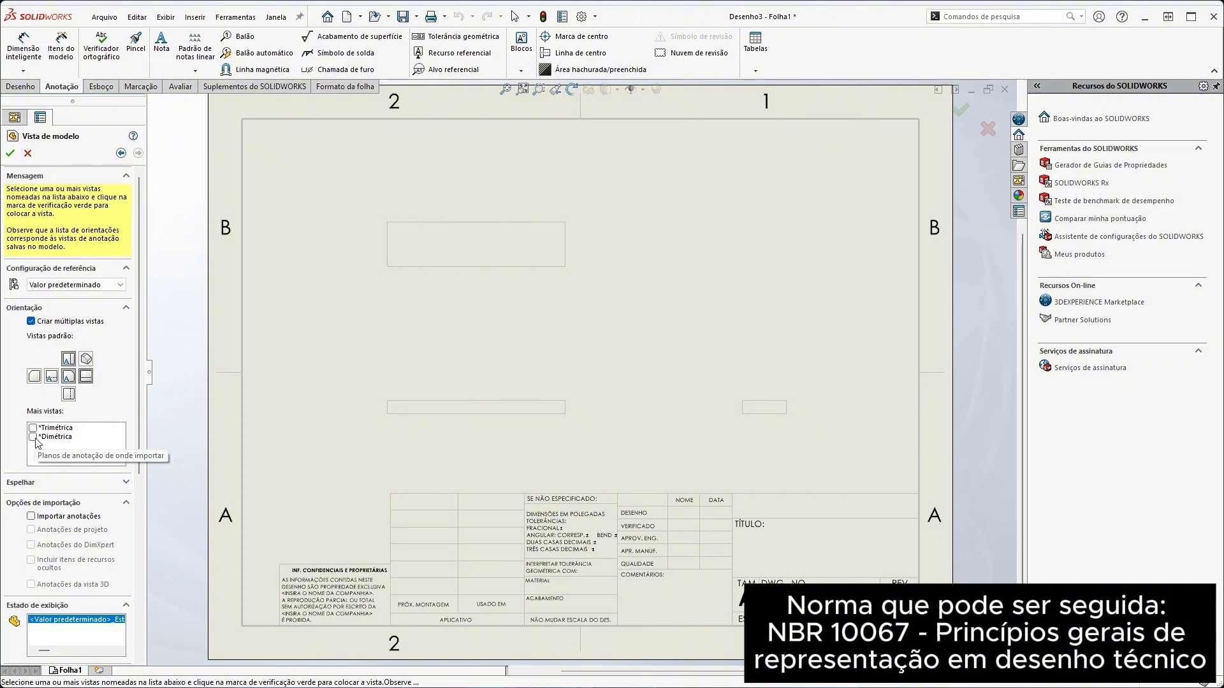
click(85, 362)
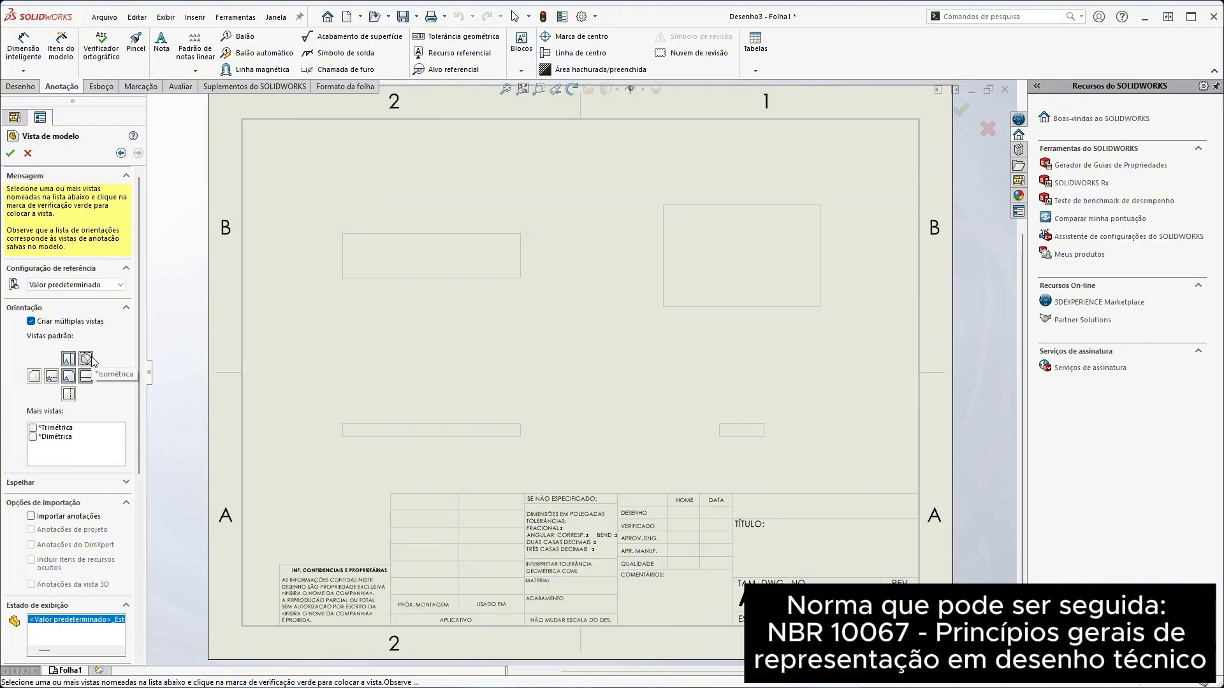
Set the display style of the model views to hidden lines removed
scroll(86, 446, down, 5)
scroll(82, 531, up, 5)
scroll(82, 530, down, 5)
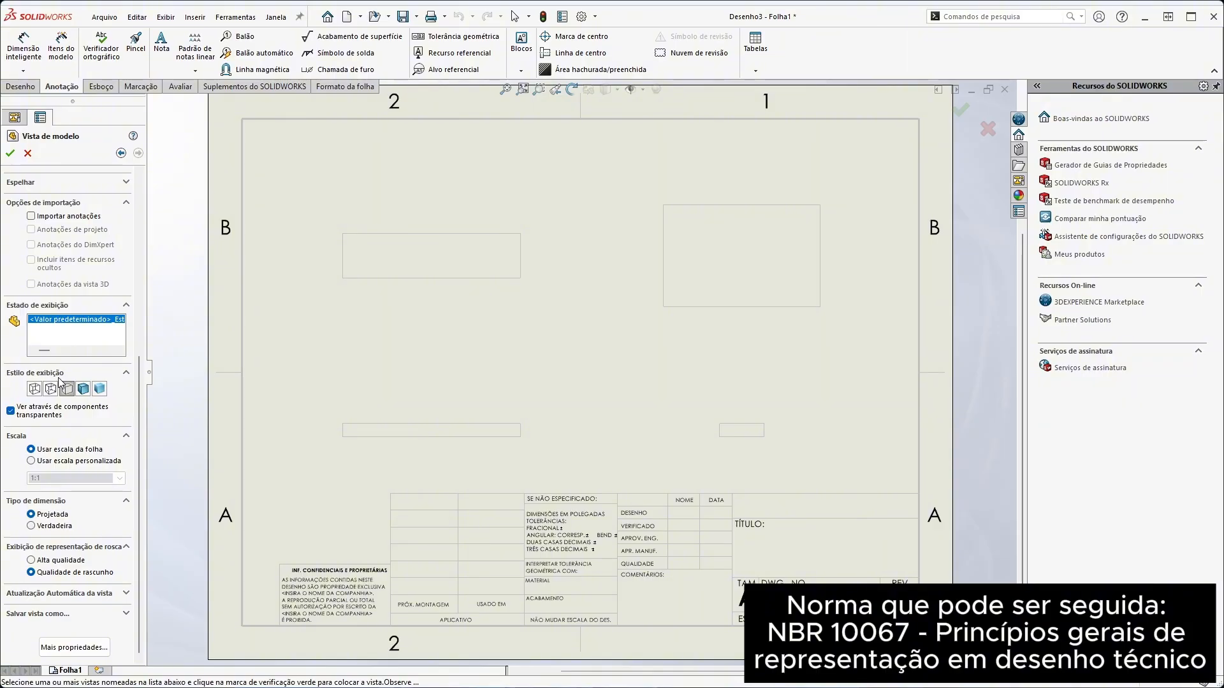
click(71, 391)
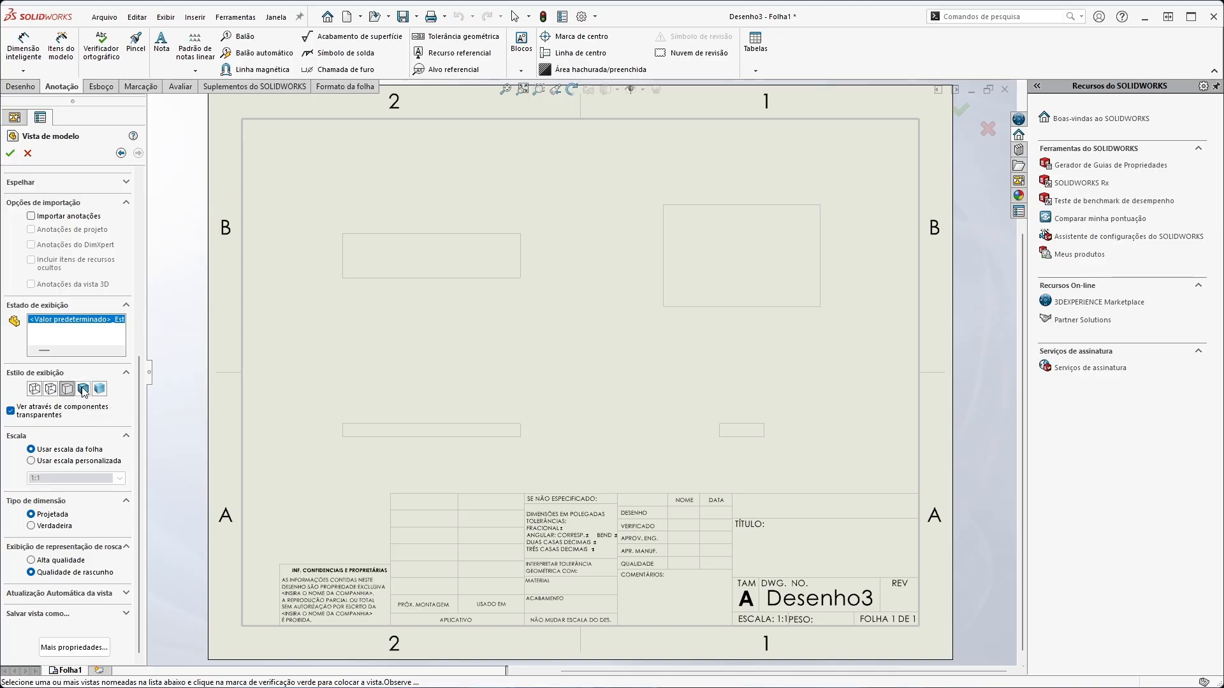
scroll(83, 441, up, 5)
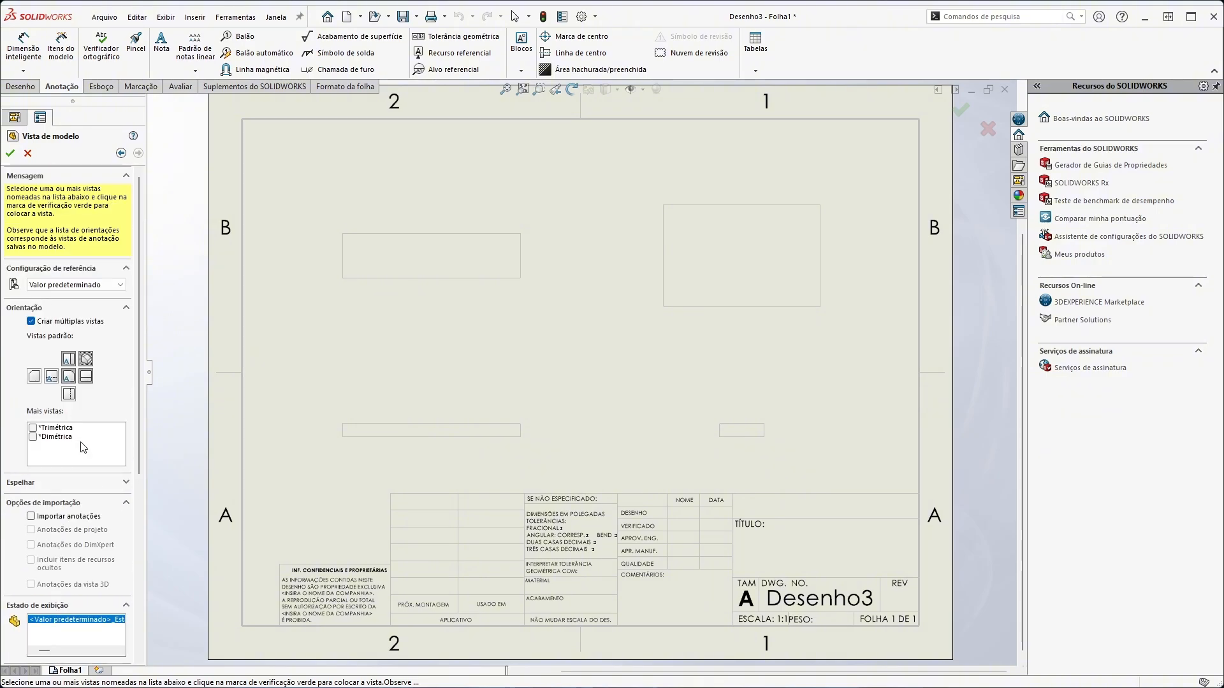
scroll(68, 539, down, 5)
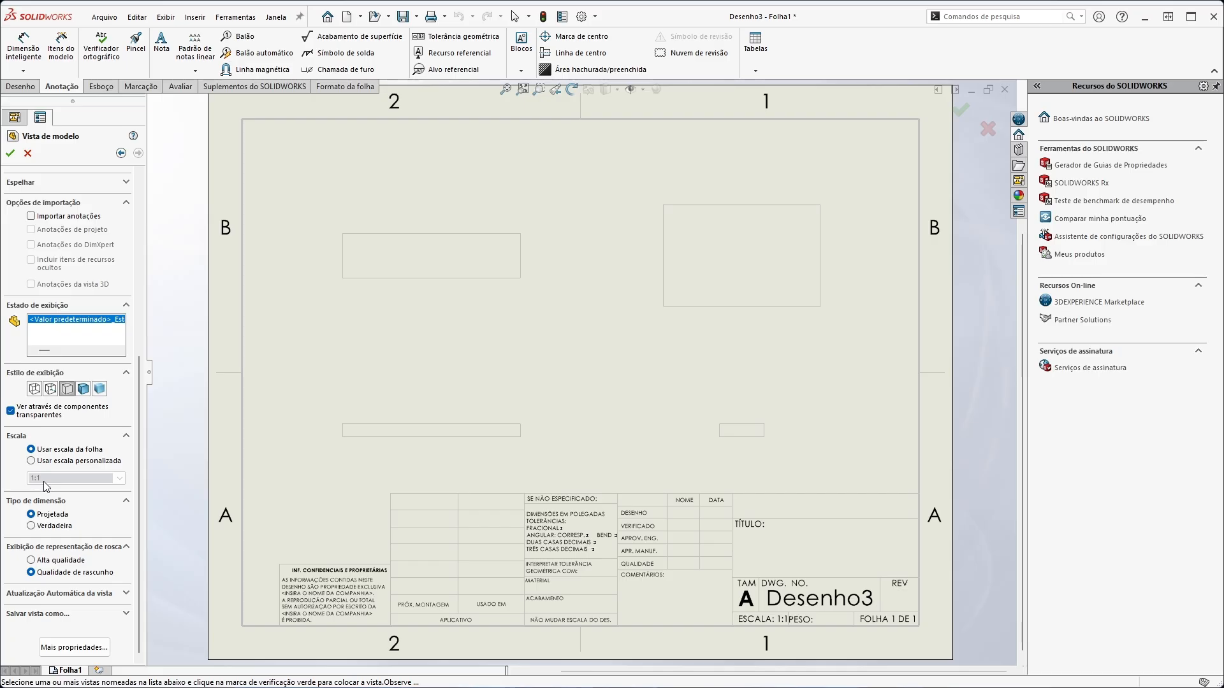
Give the model views a custom scale of 1:0.75 and place them on the sheet
click(32, 461)
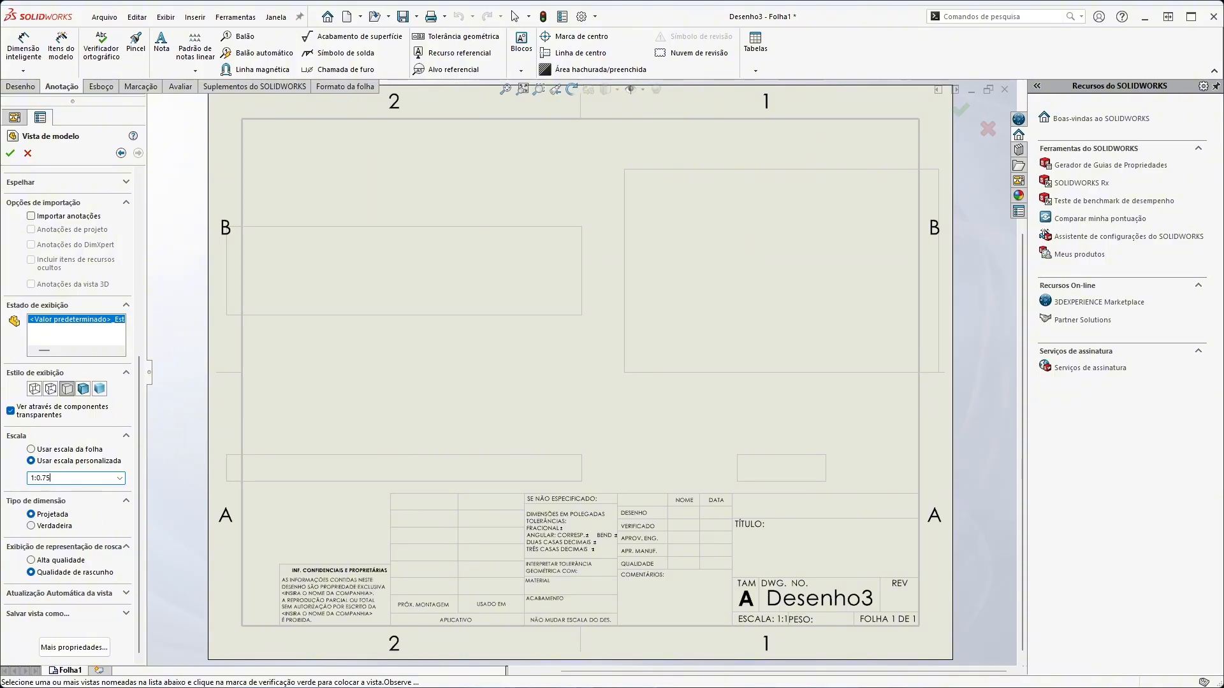
key(Return)
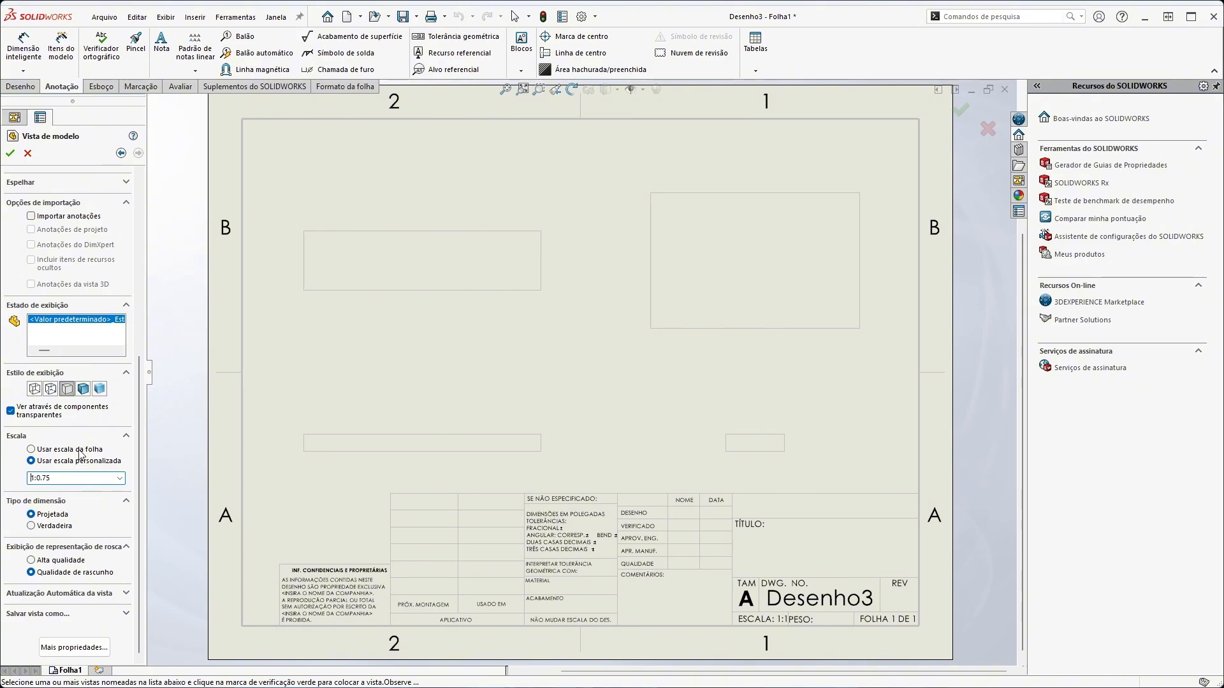
click(10, 152)
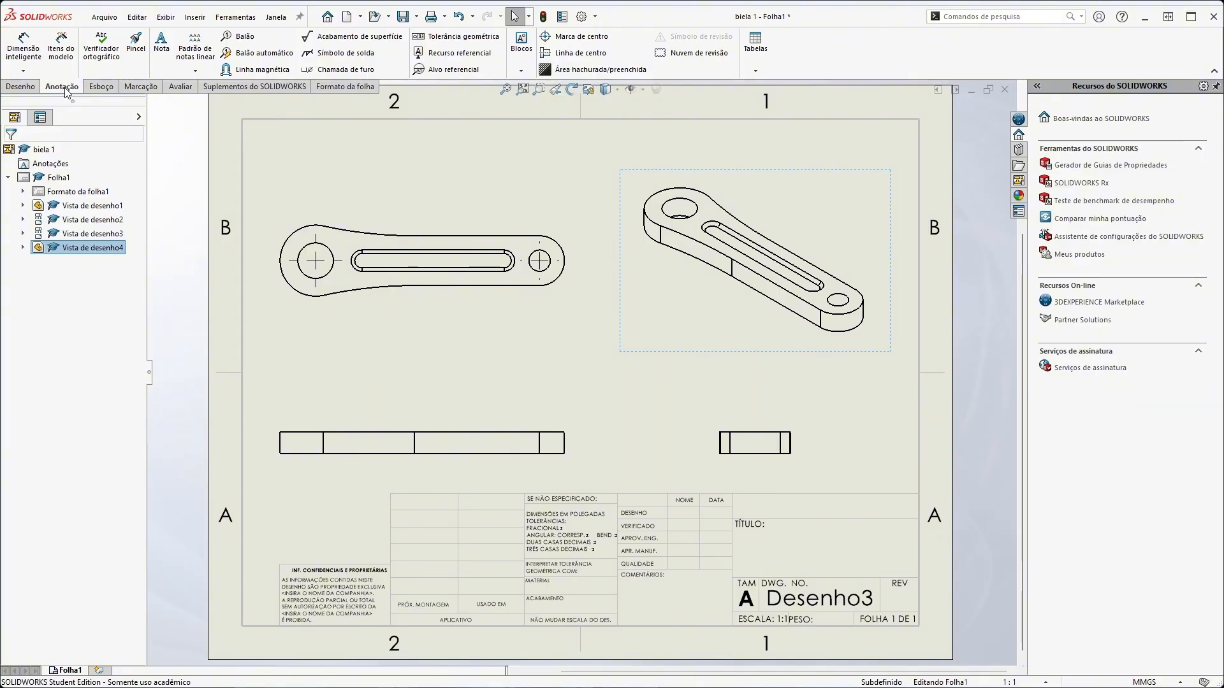
Add a Smart Dimension for the radius of the outer arc at the rod's small end in the top view and select it
click(32, 53)
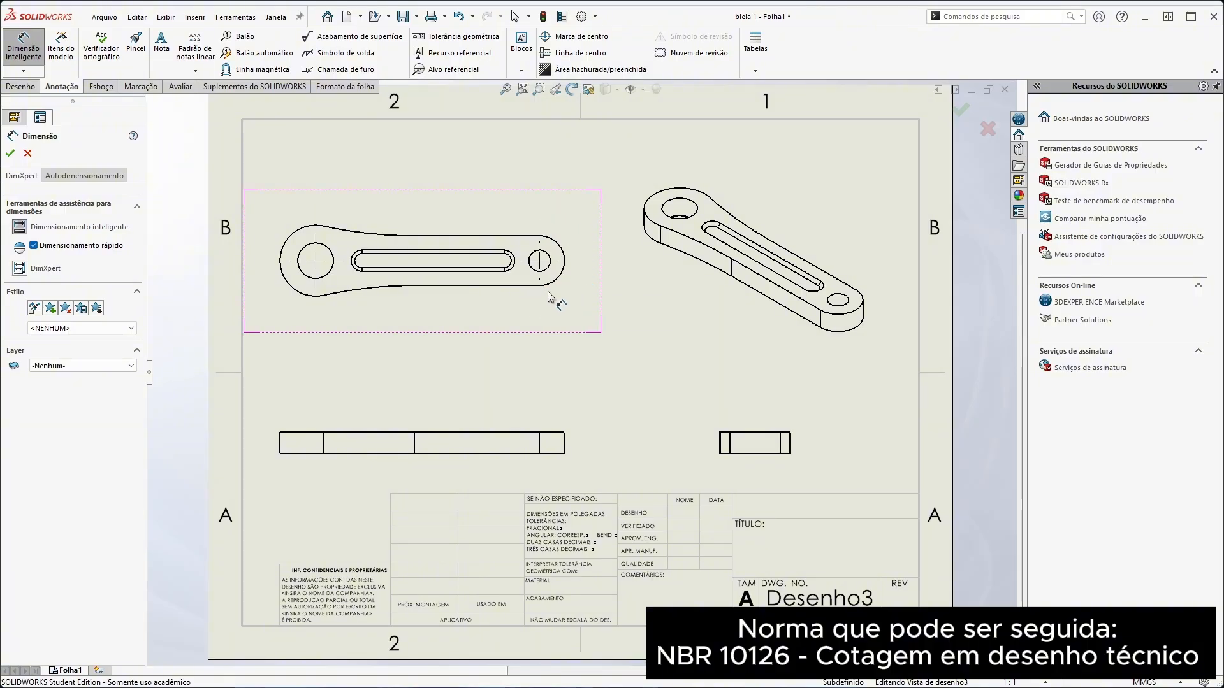
click(564, 268)
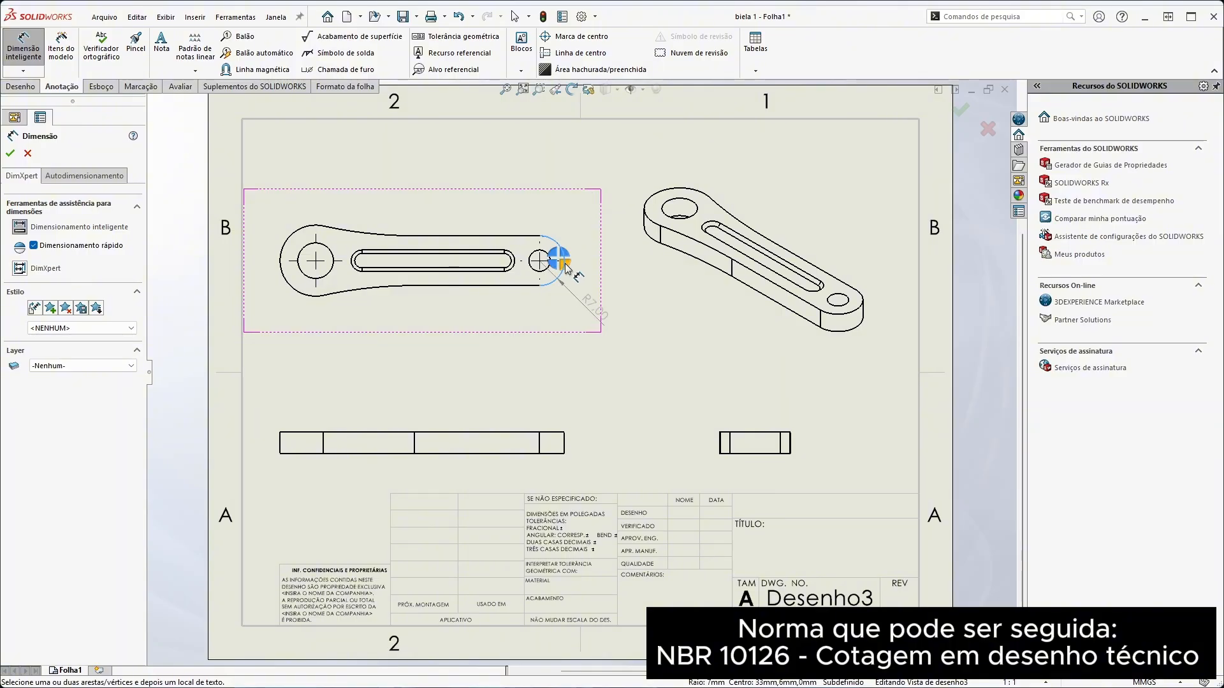
click(566, 267)
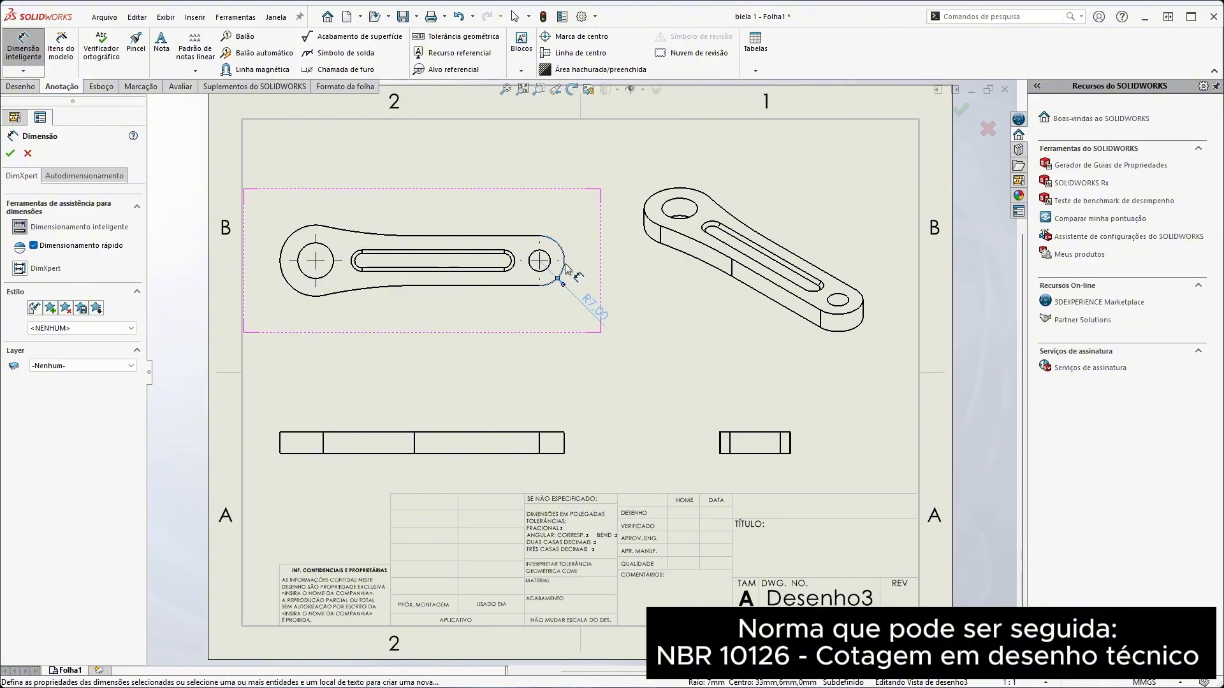
click(591, 314)
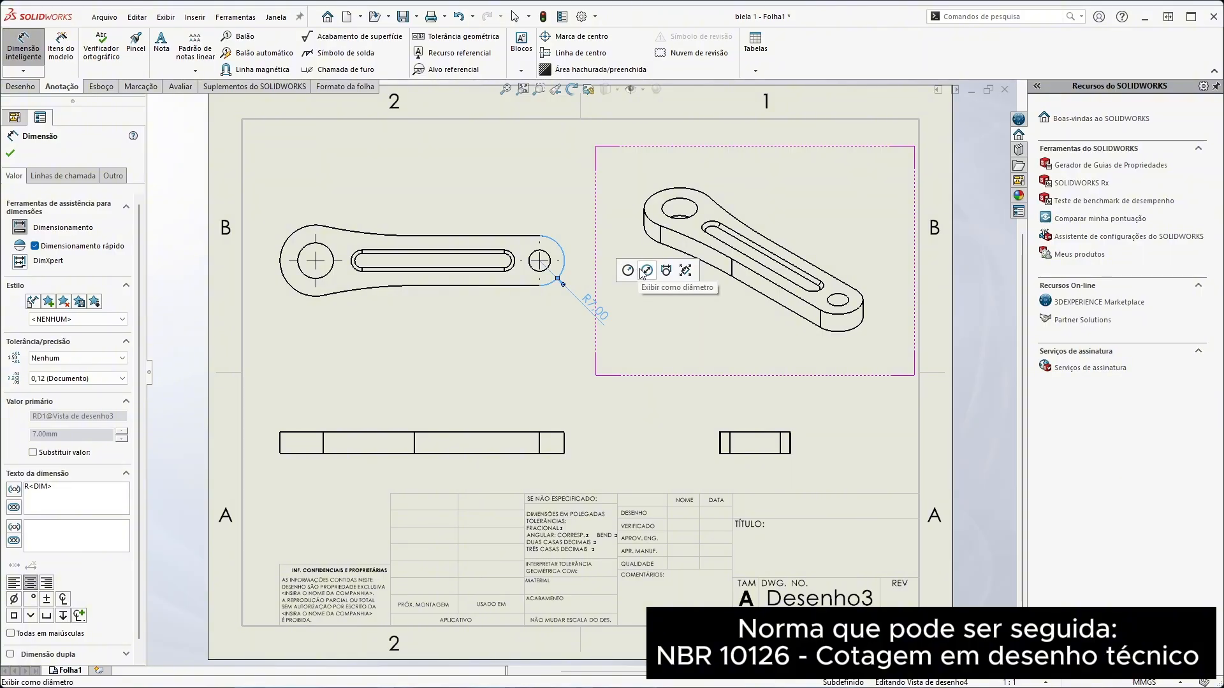
Add the text "texto" above and below the value of the small-end radius dimension
click(692, 274)
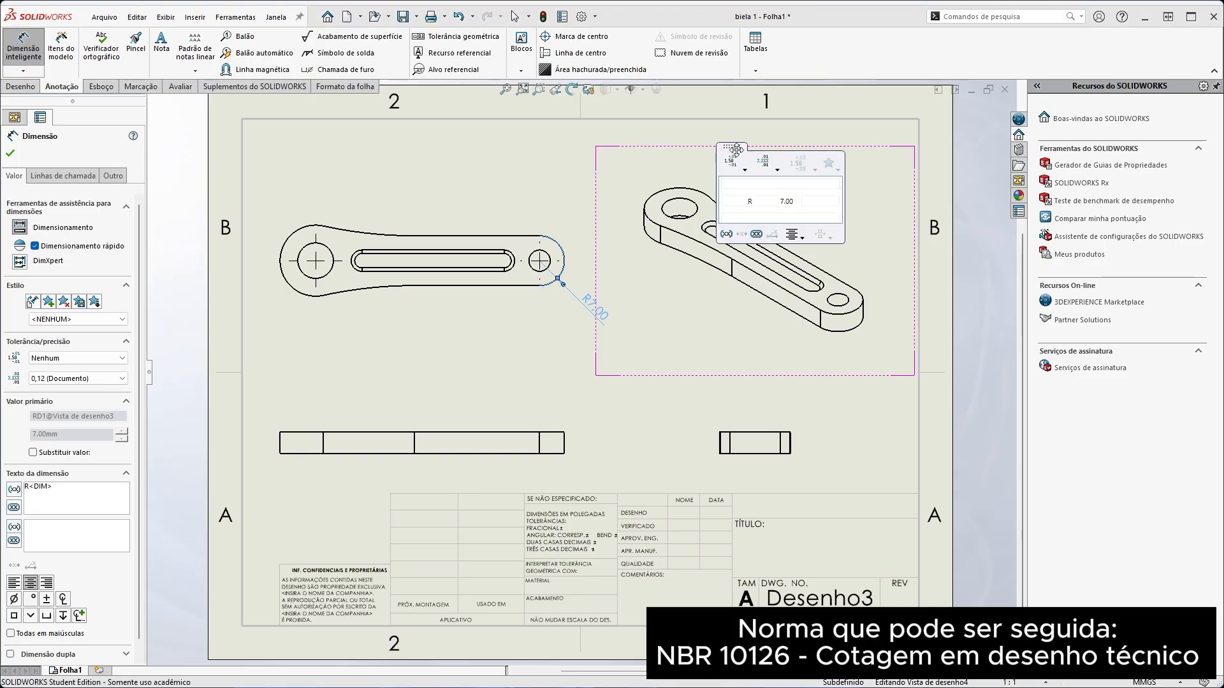
drag(734, 148, 513, 133)
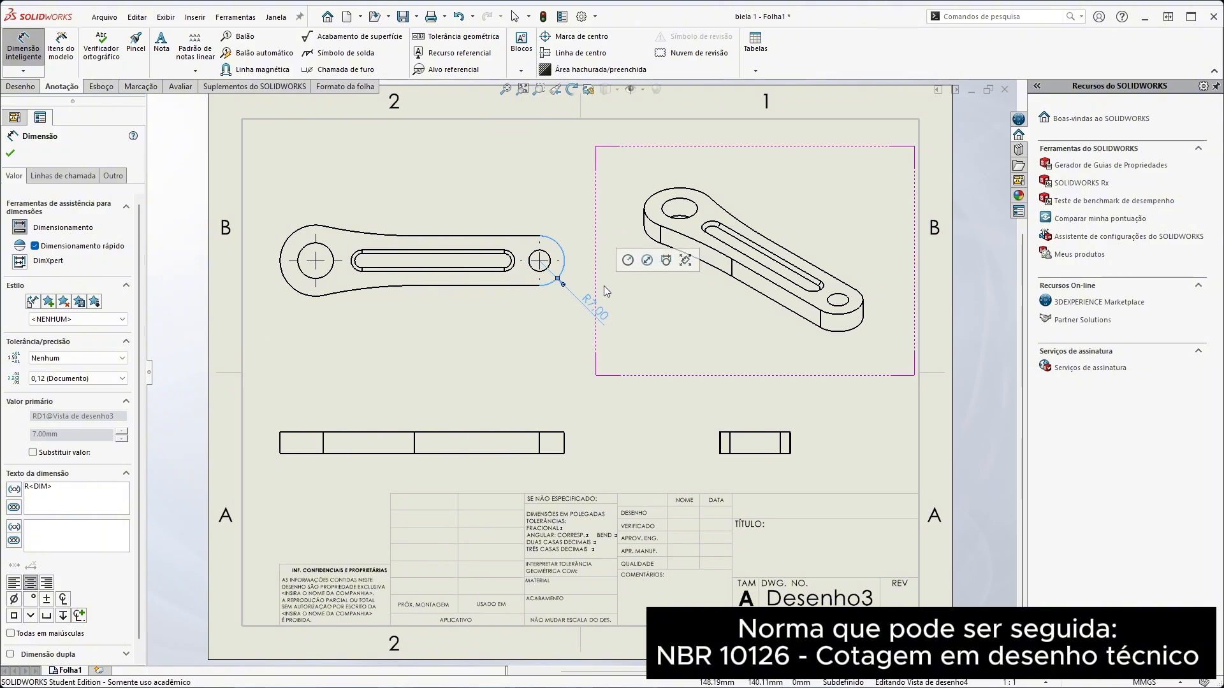
click(685, 260)
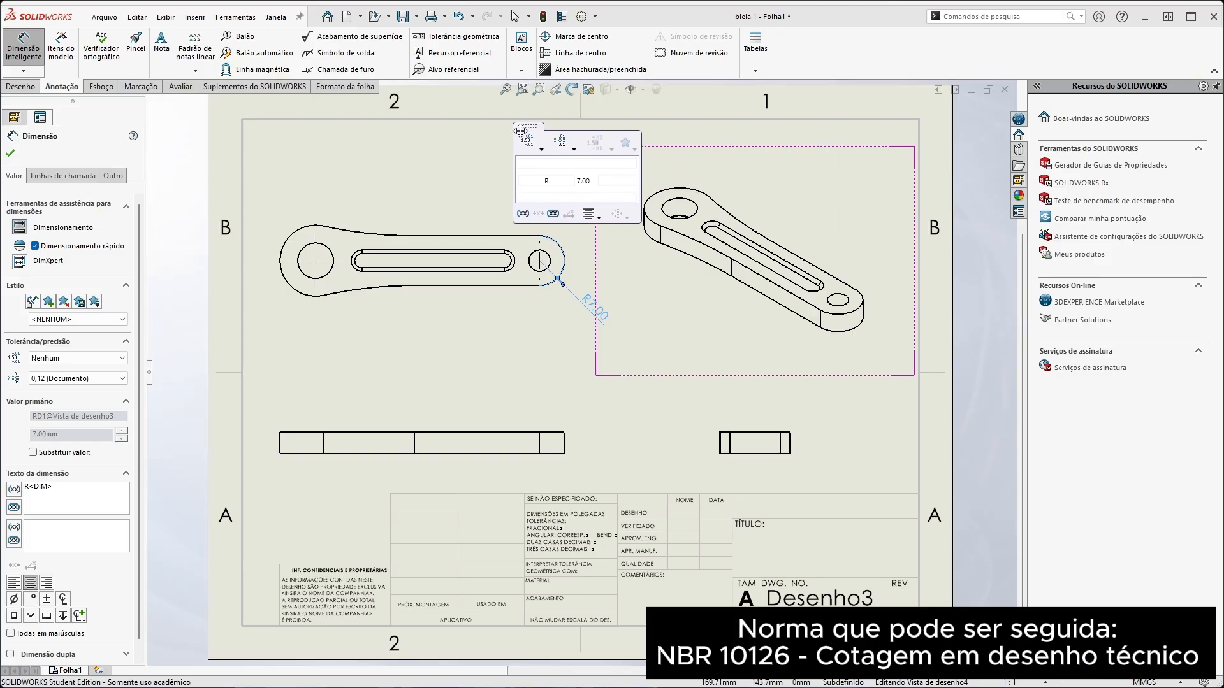
click(550, 164)
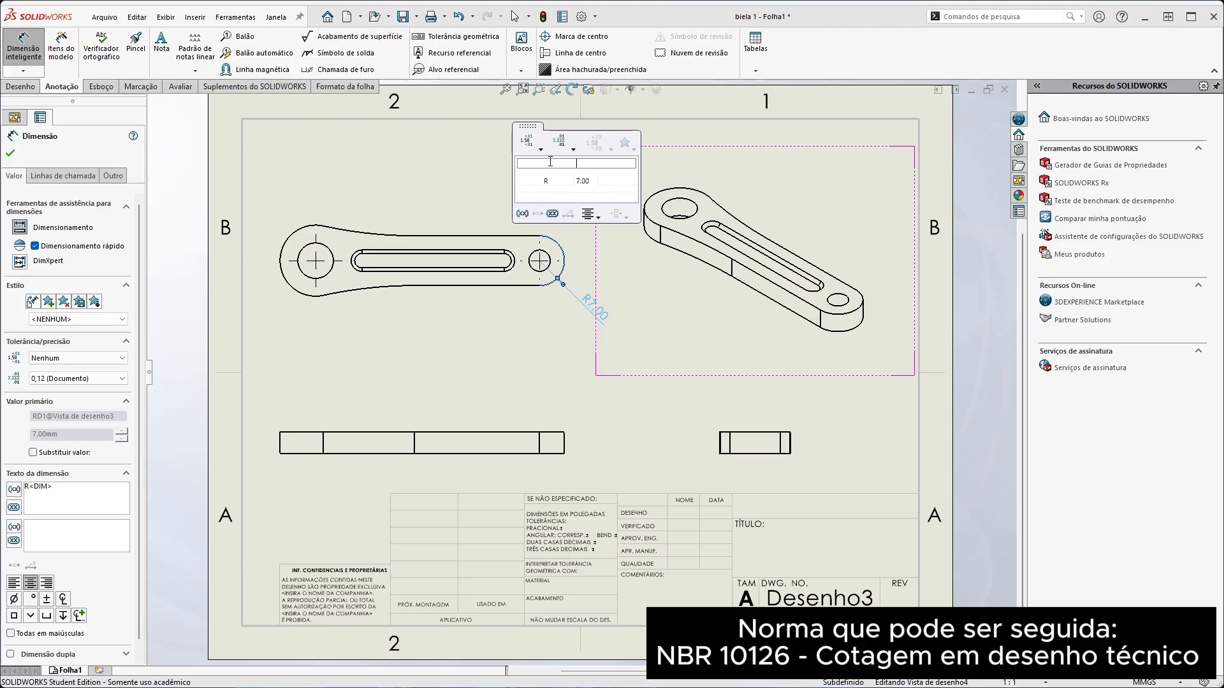
text(texto)
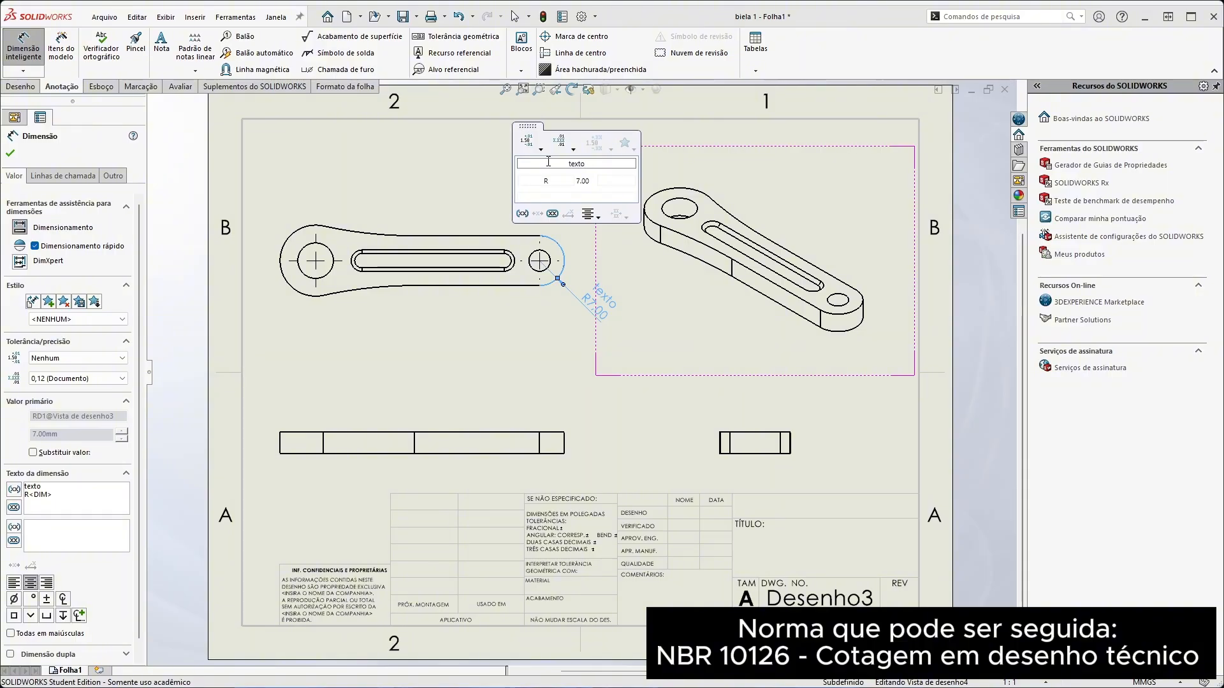
click(563, 196)
text(texto)
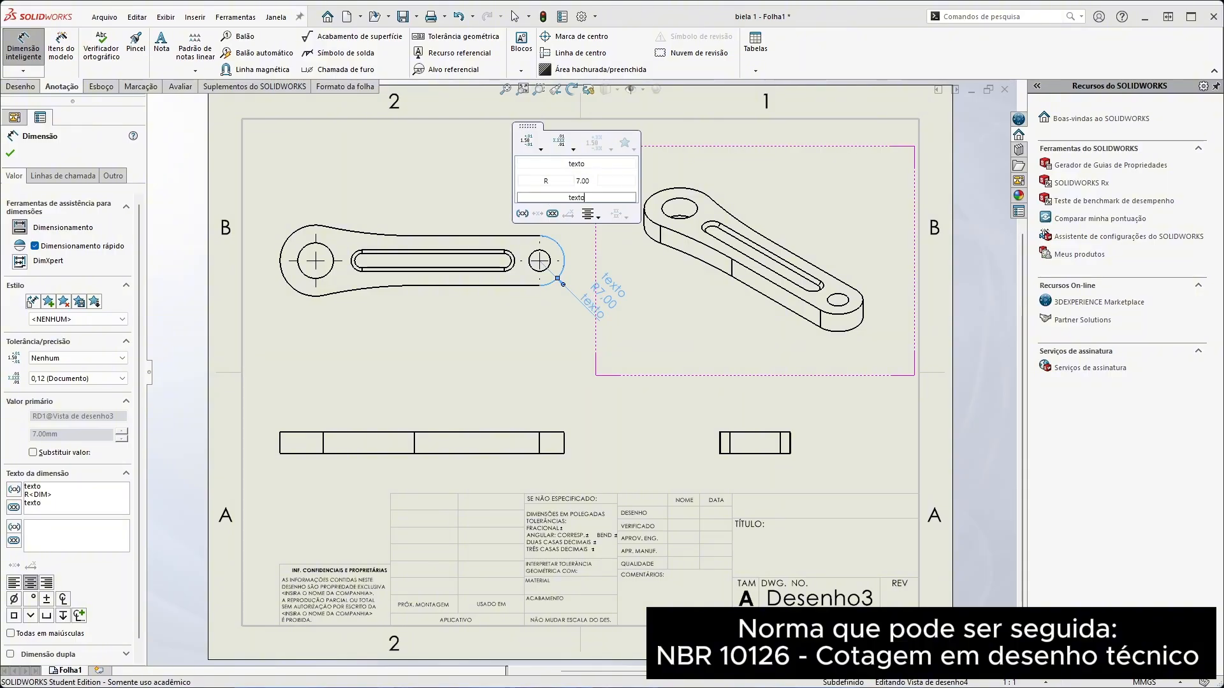
Add "texto" after and before the radius value, and switch parentheses around the dimension on and off again
click(616, 181)
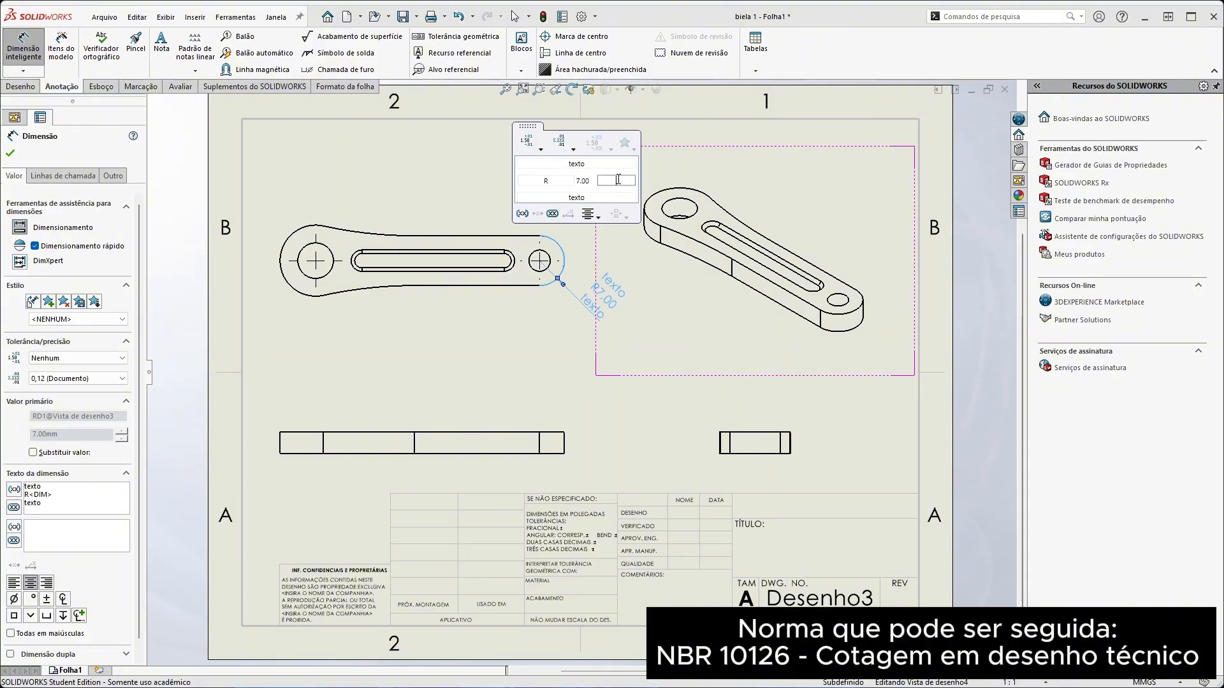
text(texto)
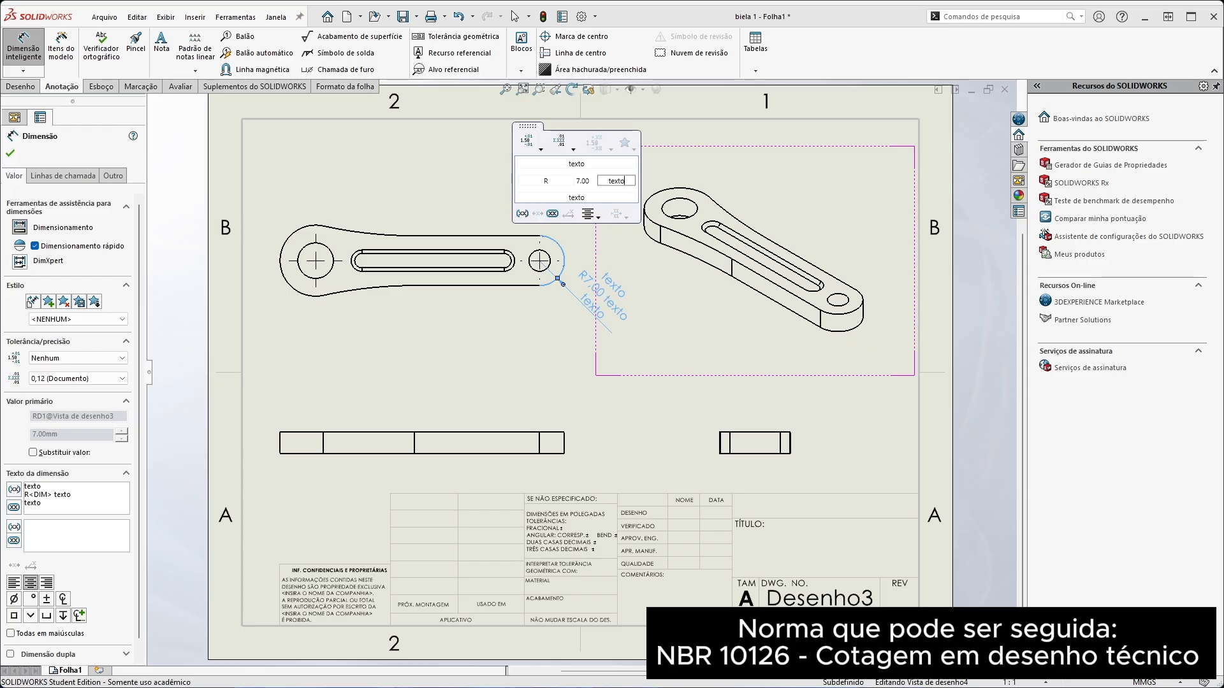
click(537, 180)
text(tex)
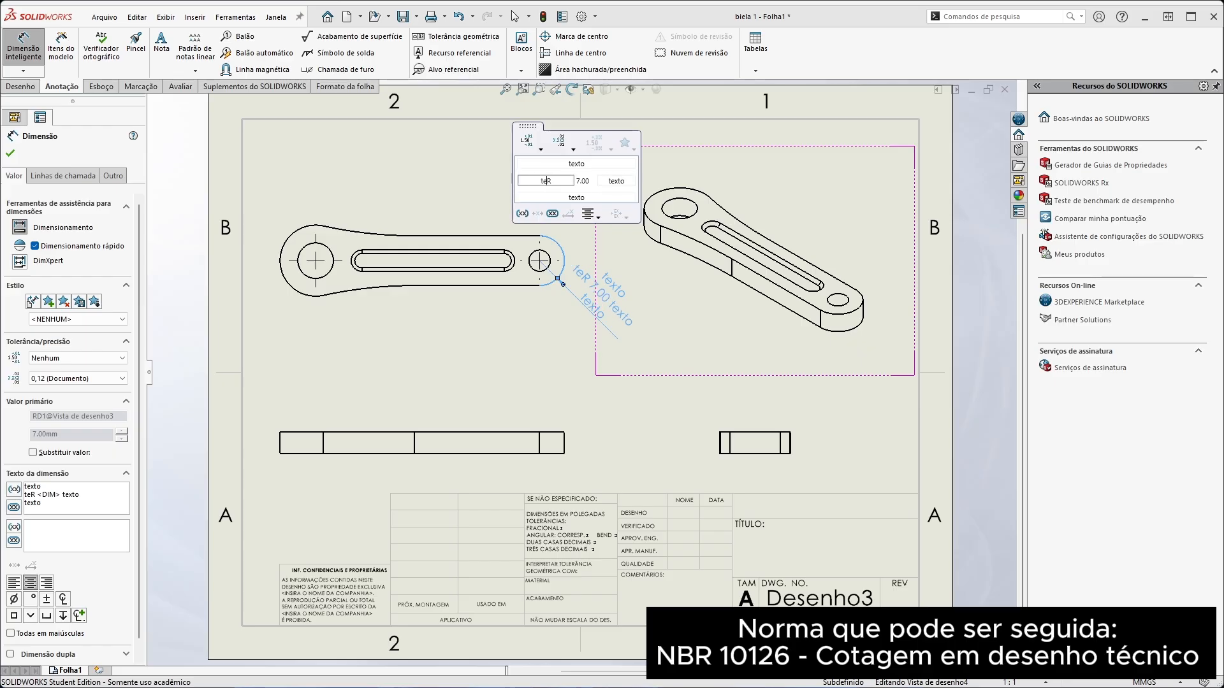
text(to)
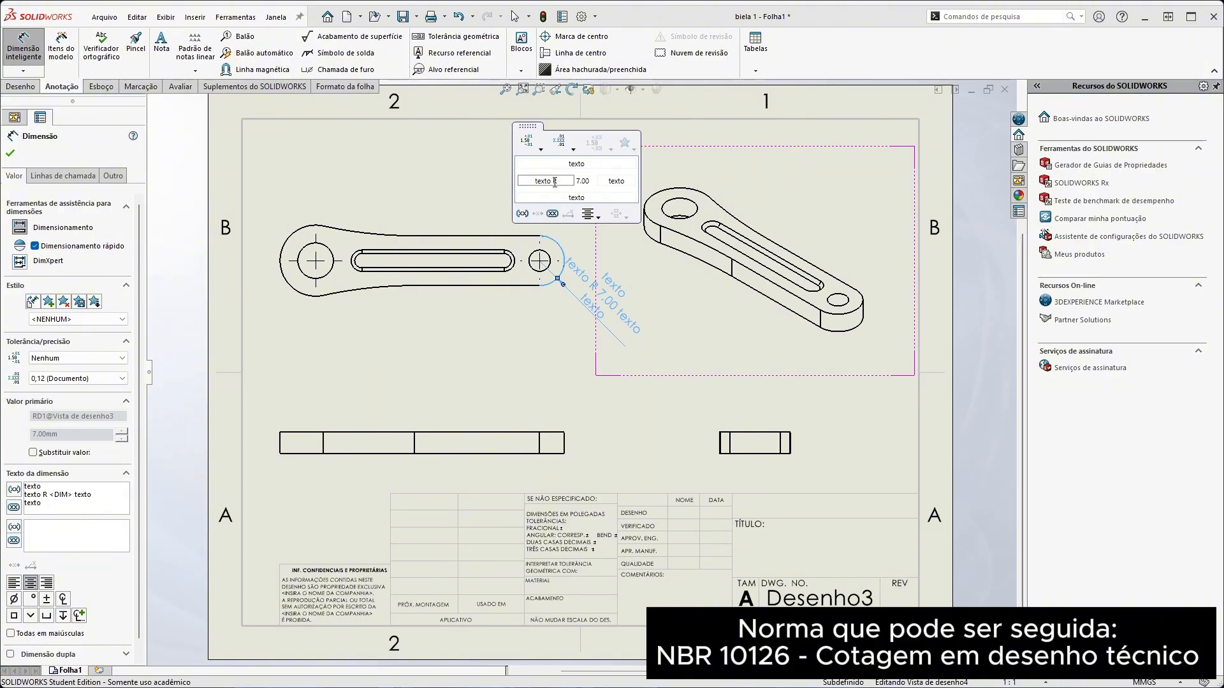
click(522, 215)
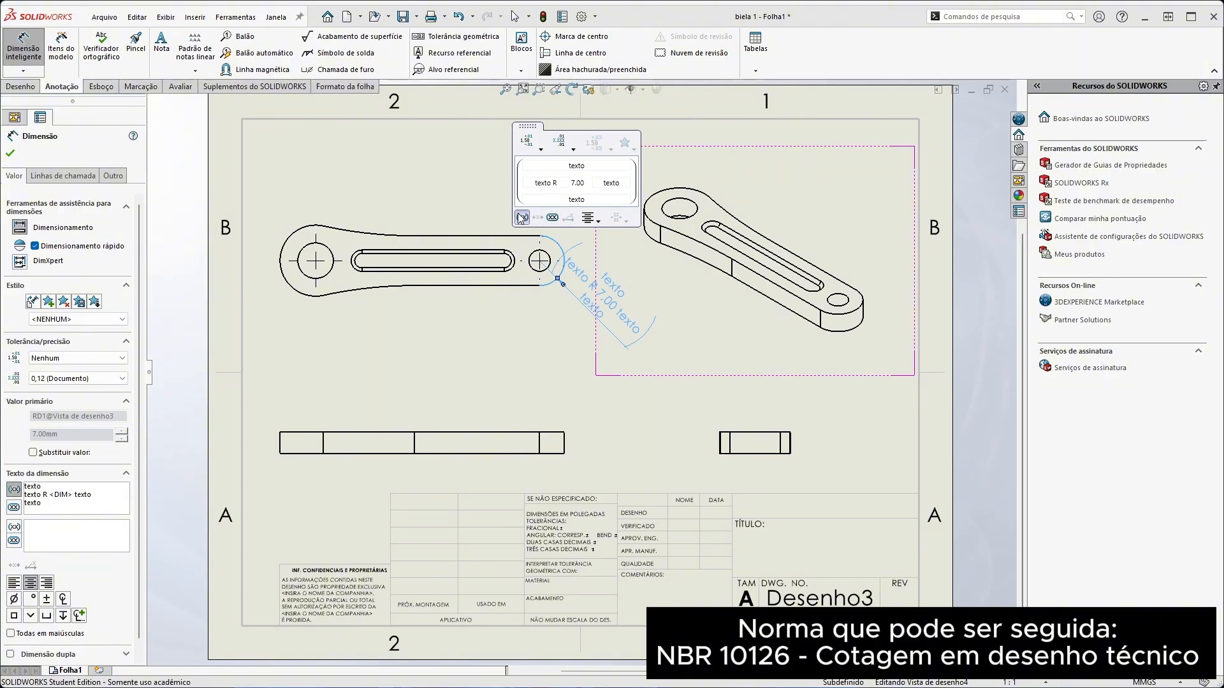
click(521, 217)
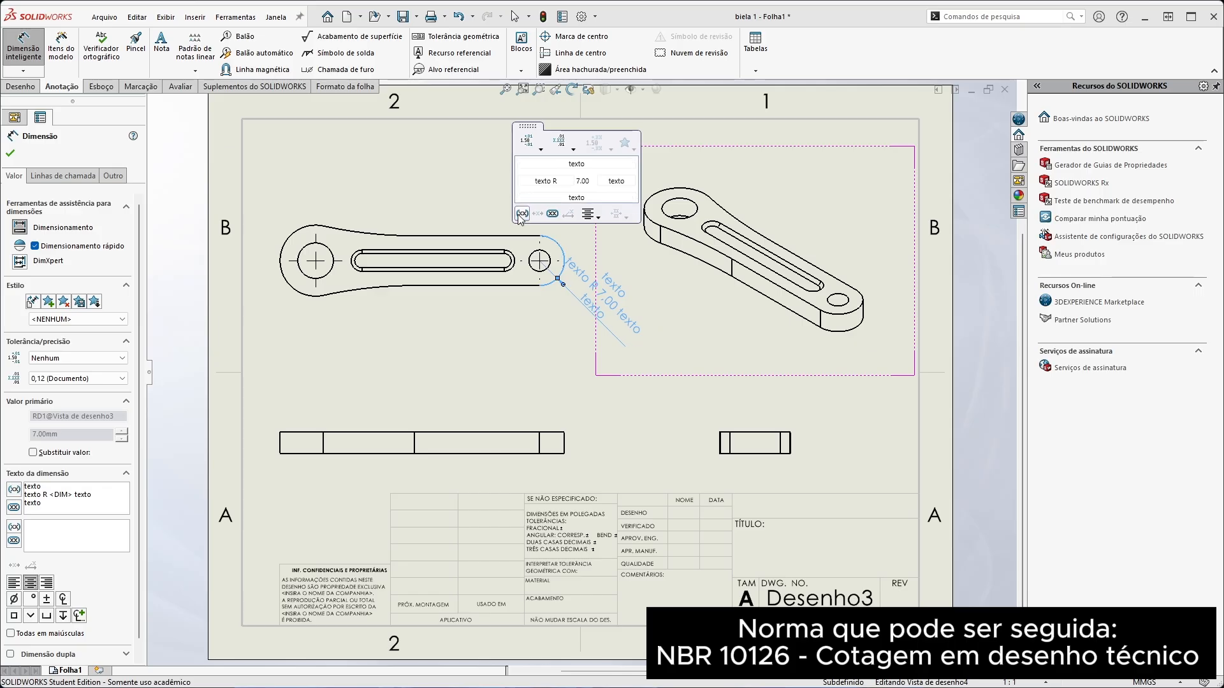
Remove all "texto" entries around the radius dimension, keeping only the R prefix and the value
drag(552, 181, 518, 182)
key(BackSpace)
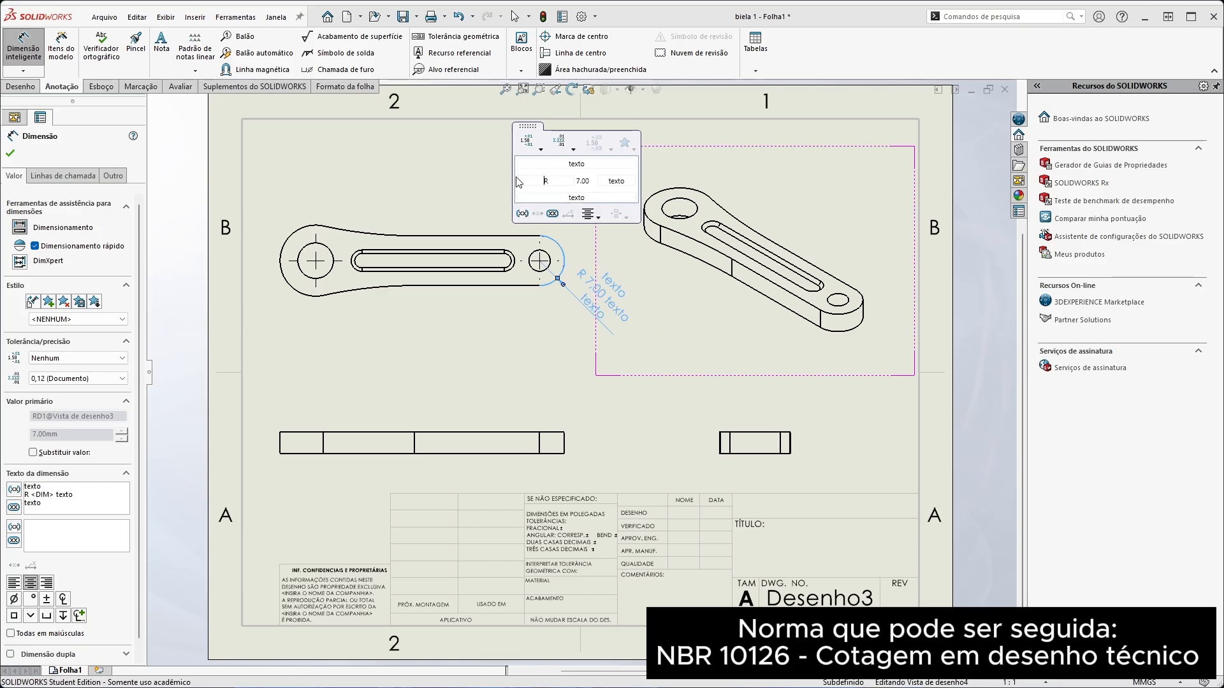
drag(601, 163, 514, 150)
key(BackSpace)
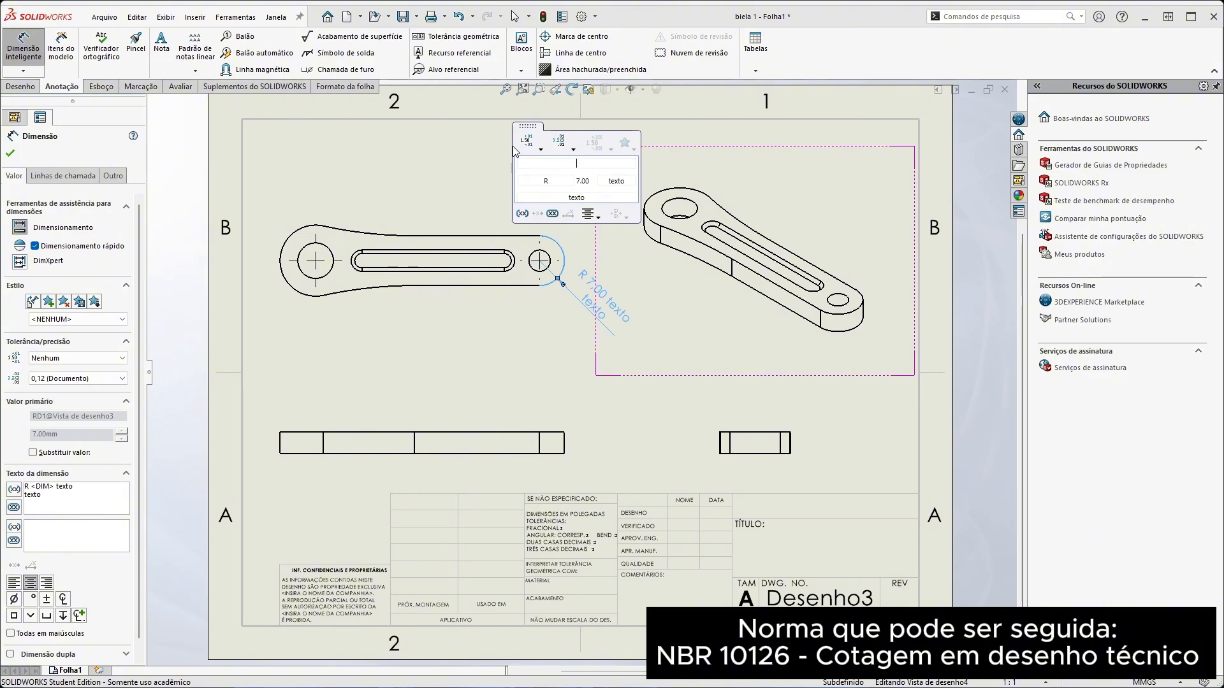
drag(632, 181, 534, 211)
key(BackSpace)
key(BackSpace)
Review the justification, tolerance and precision options of the radius dimension, keeping the precision at .12 (Documento)
click(598, 216)
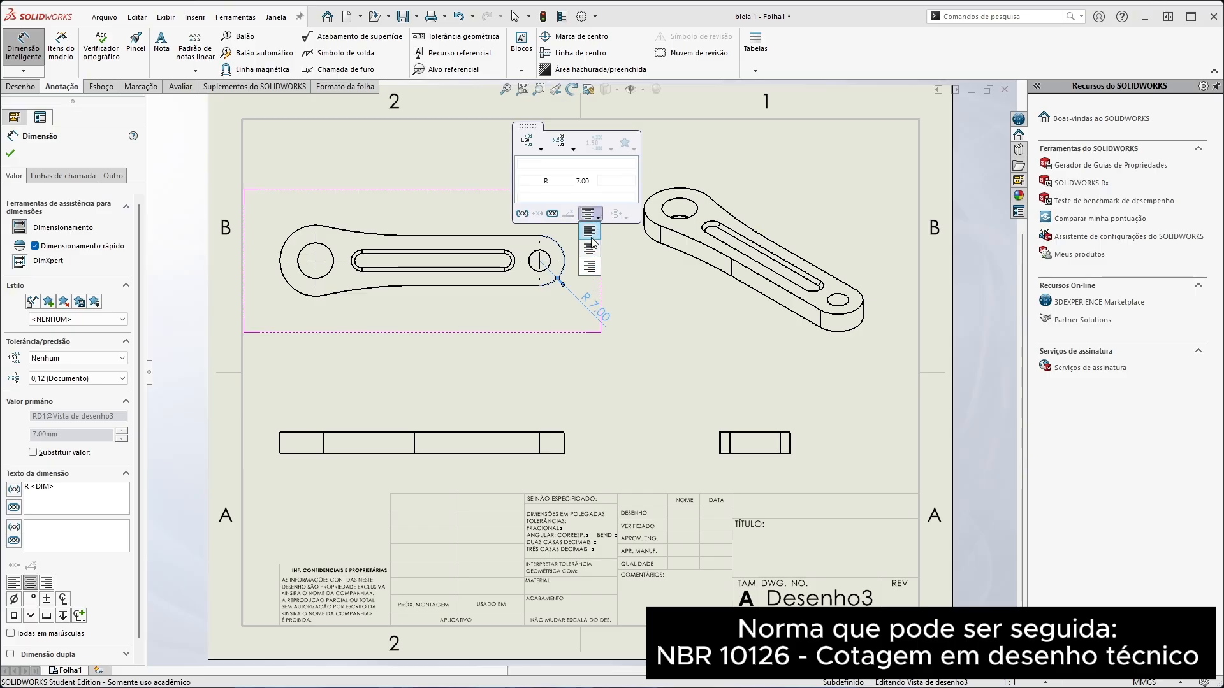
click(538, 148)
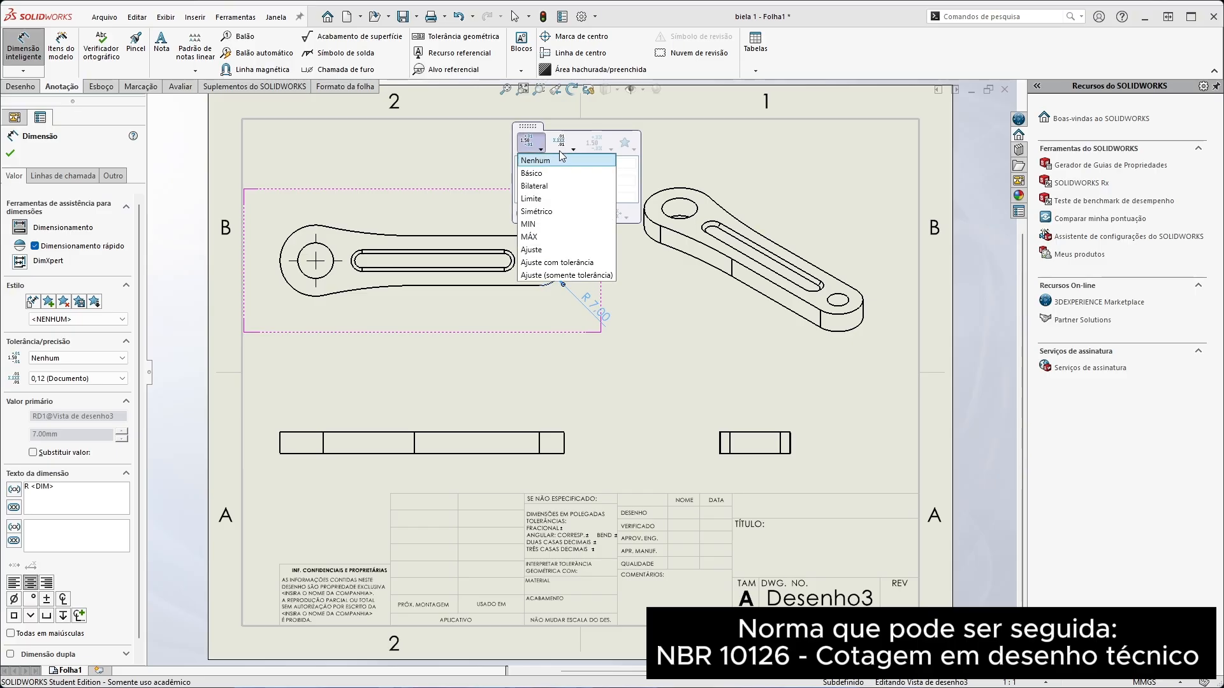
click(563, 142)
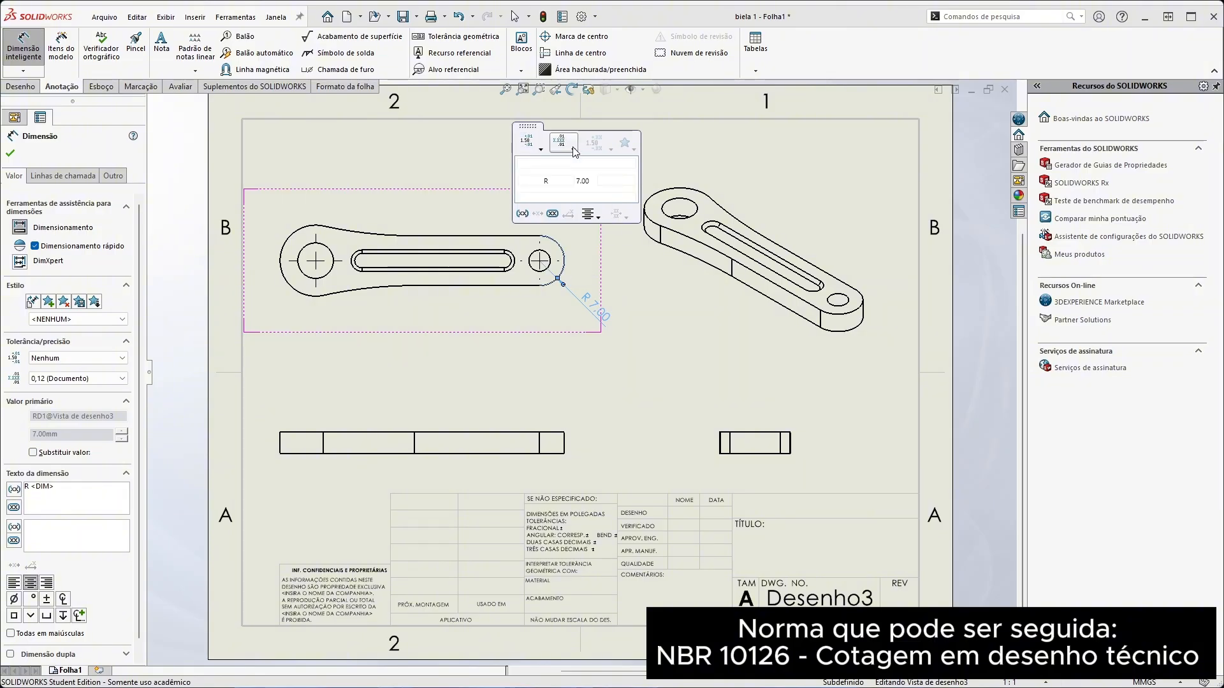
click(563, 142)
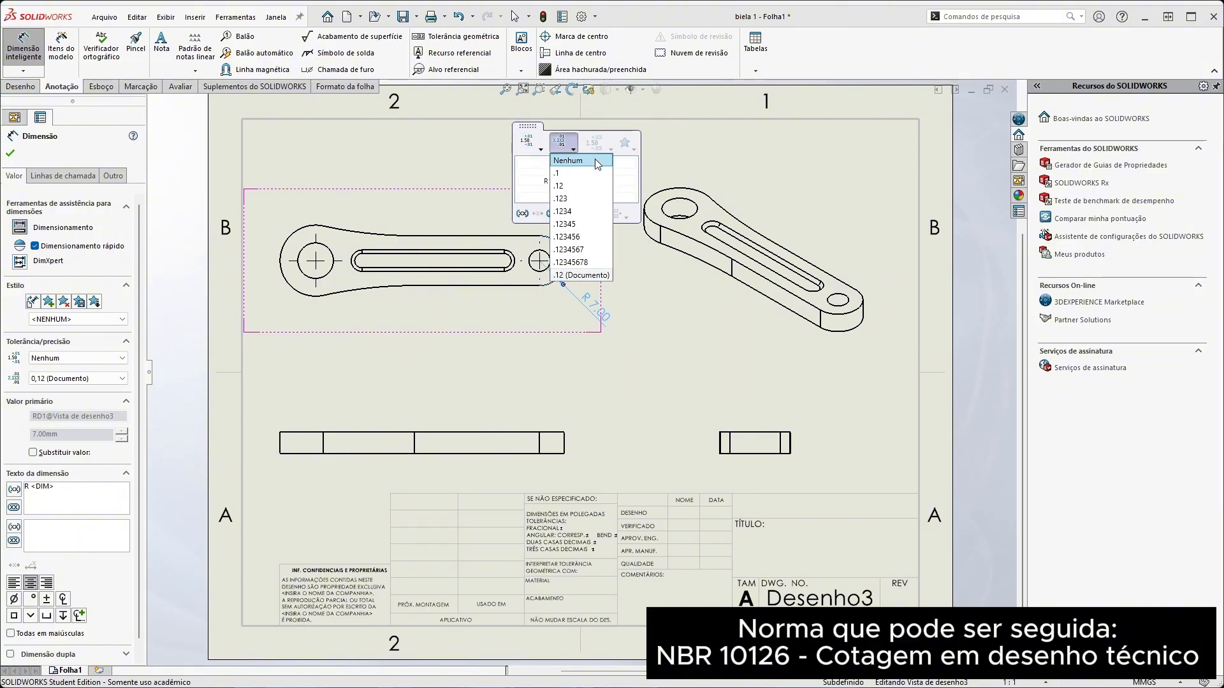
click(584, 275)
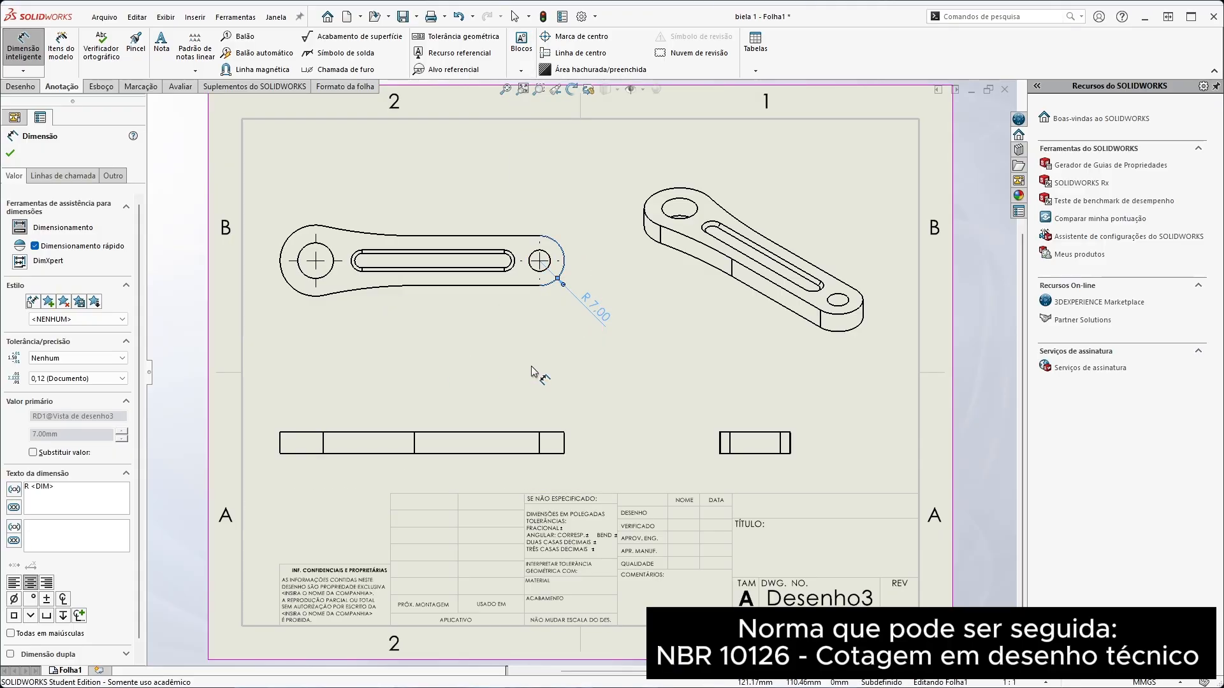
Dimension the diameter of the small-end hole in the top view, placing the text below the rod
click(546, 273)
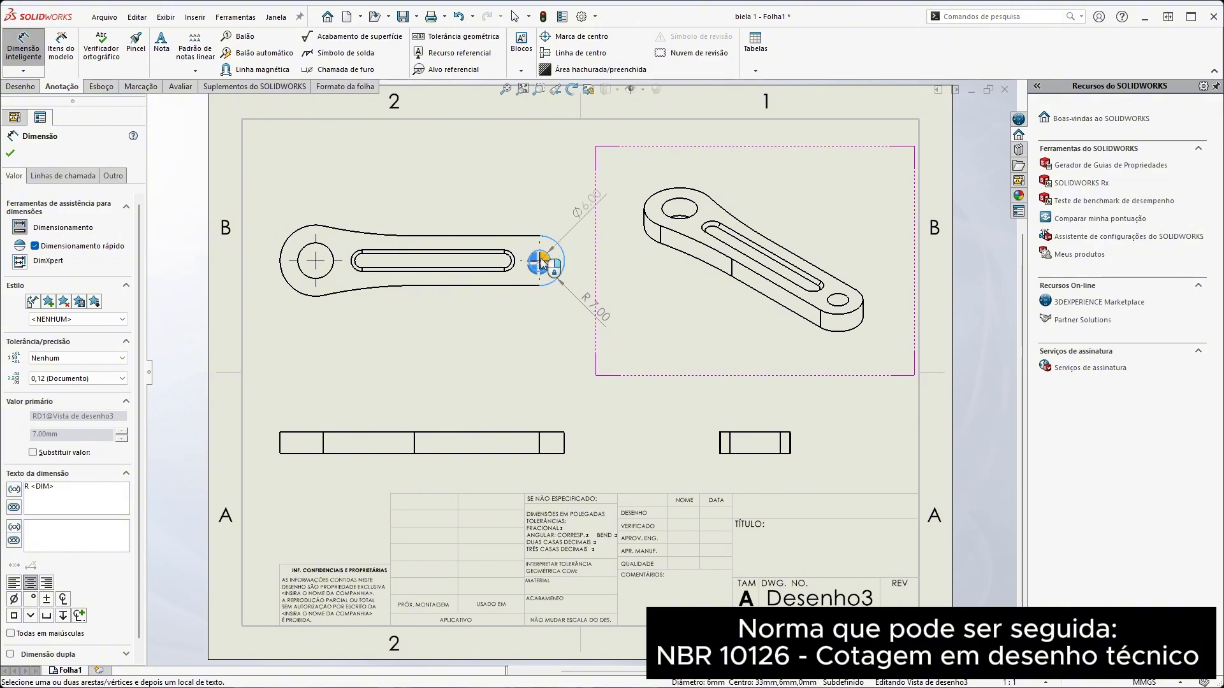
click(471, 319)
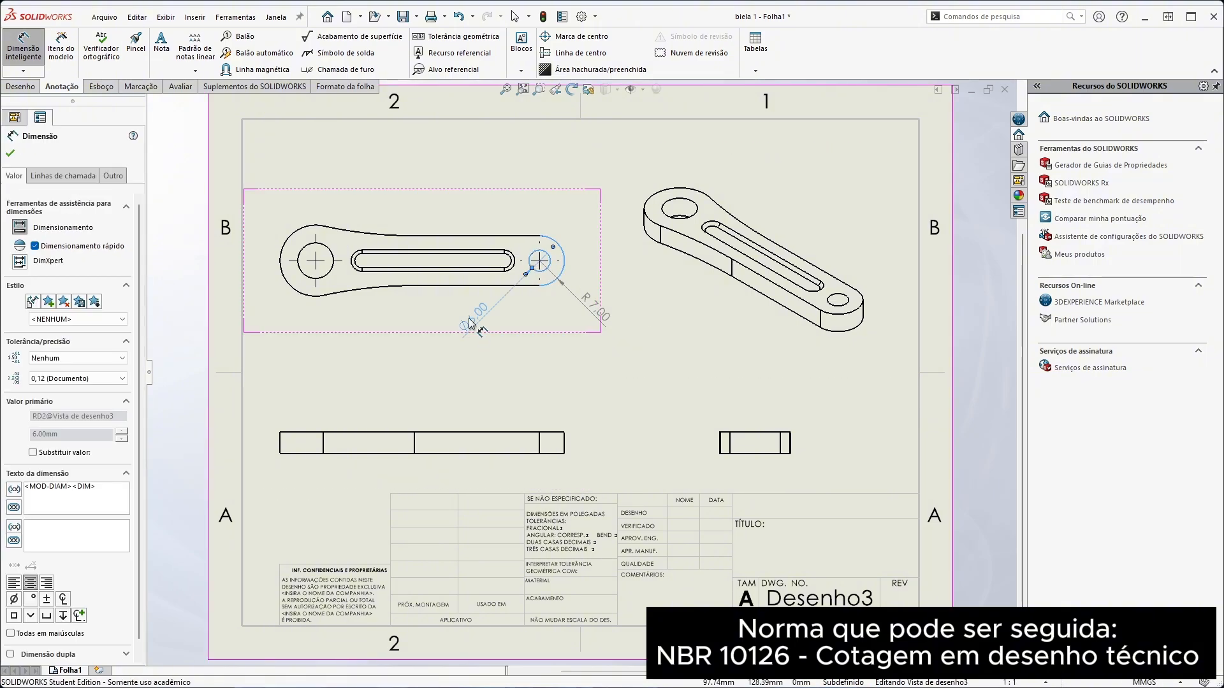
mouse_move(469, 318)
mouse_down()
mouse_move(551, 333)
mouse_move(486, 329)
mouse_move(509, 331)
mouse_move(532, 313)
mouse_move(459, 319)
mouse_move(552, 322)
mouse_move(535, 331)
mouse_move(538, 318)
mouse_move(489, 319)
mouse_up()
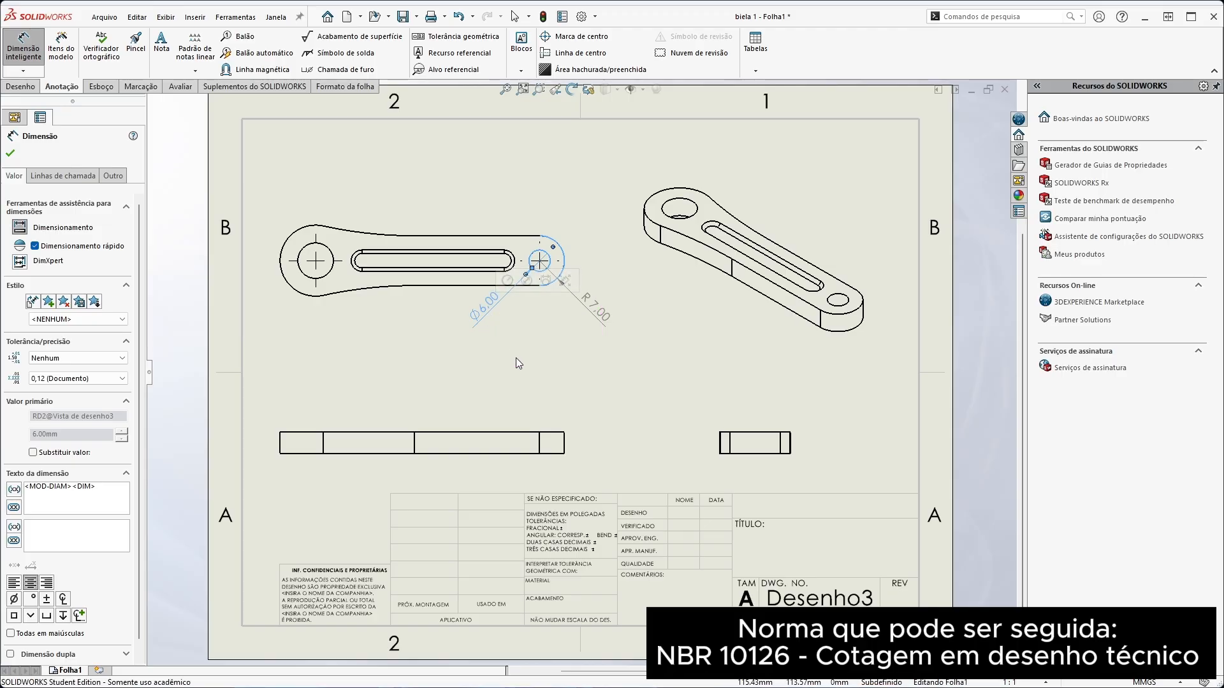
click(514, 357)
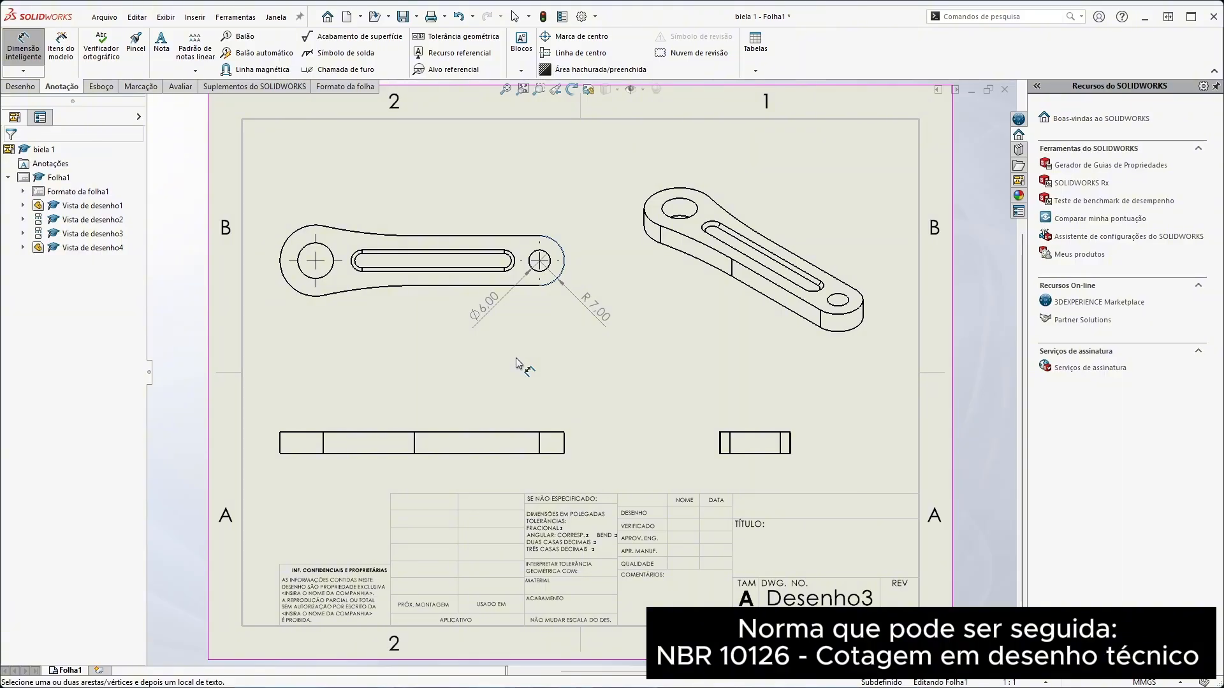
Dimension the length of the slot's straight upper edge in the top view, placing it above the rod
click(443, 251)
click(445, 239)
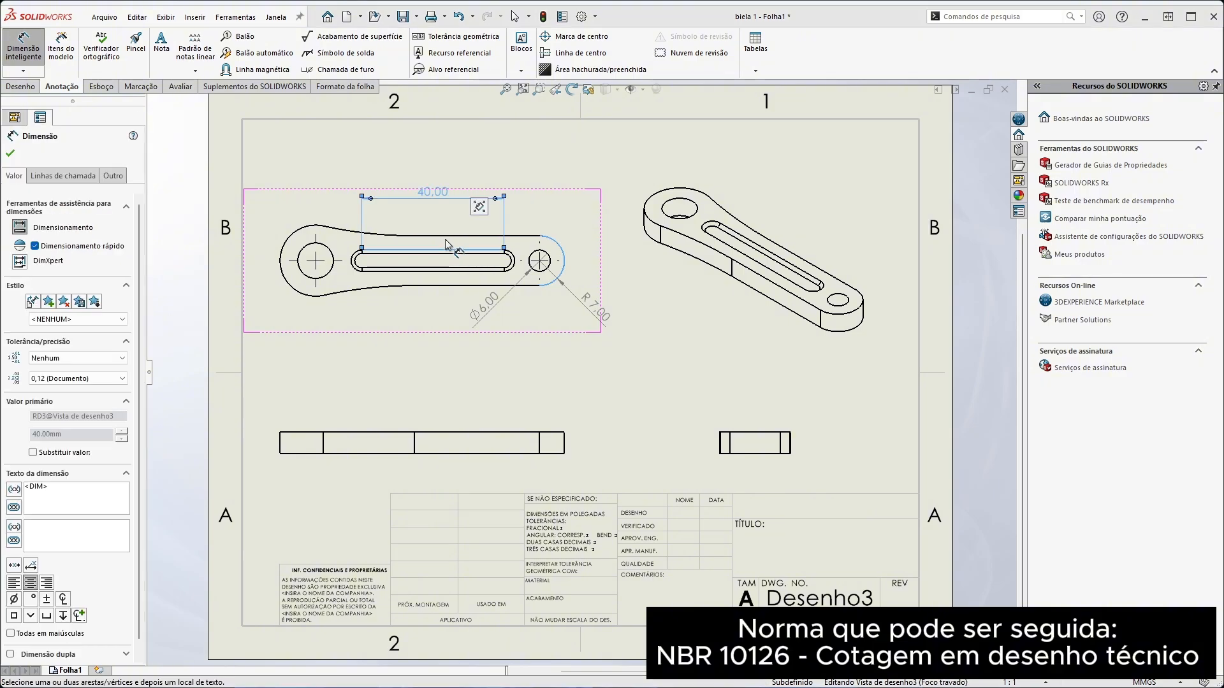
click(445, 243)
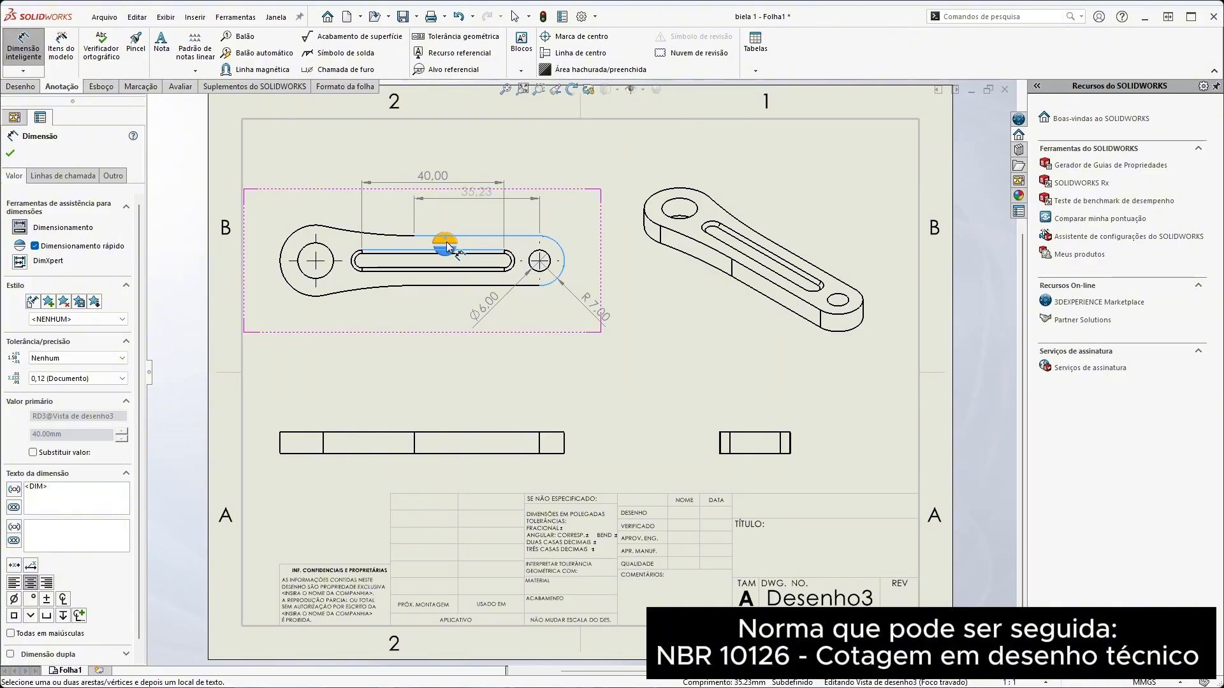
key(Escape)
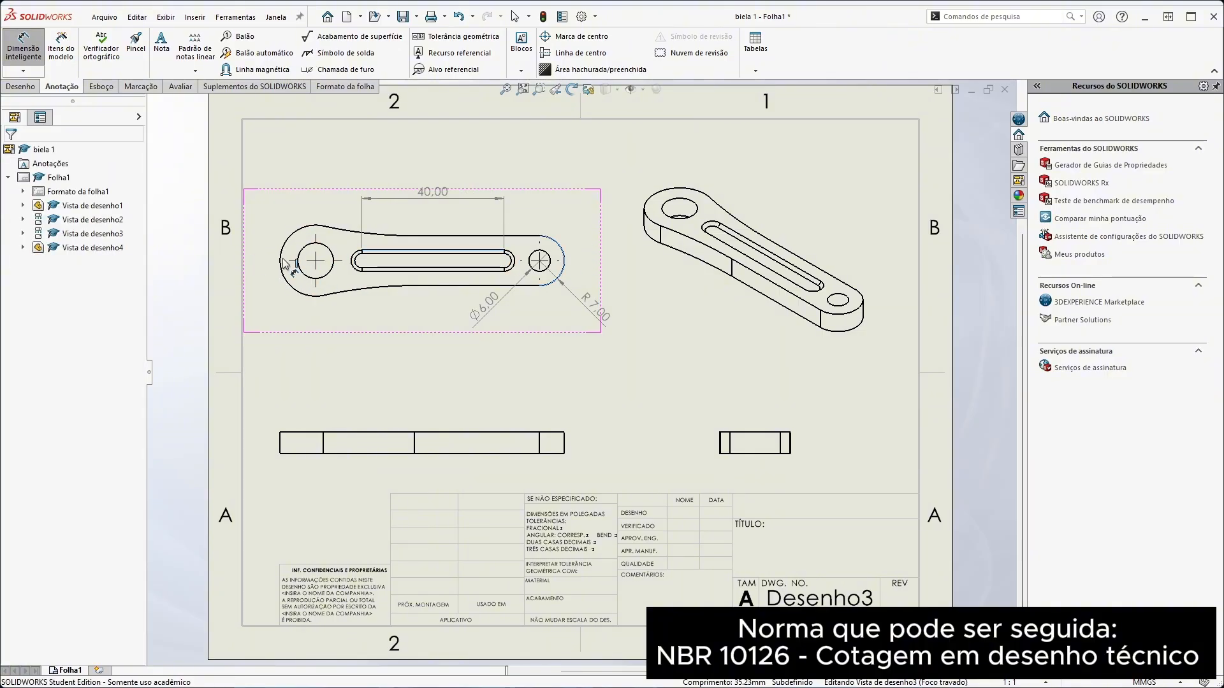
Dimension the rod's overall length between the upper end corners of the front view, placing it above the view
click(280, 433)
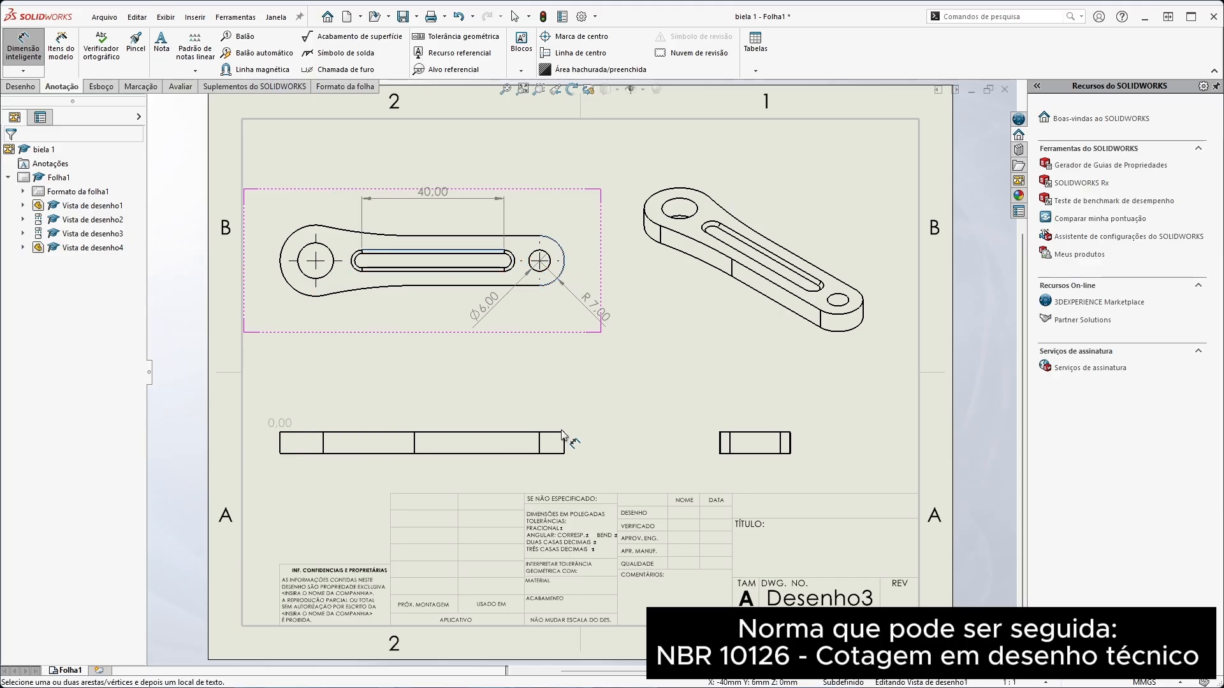
click(563, 433)
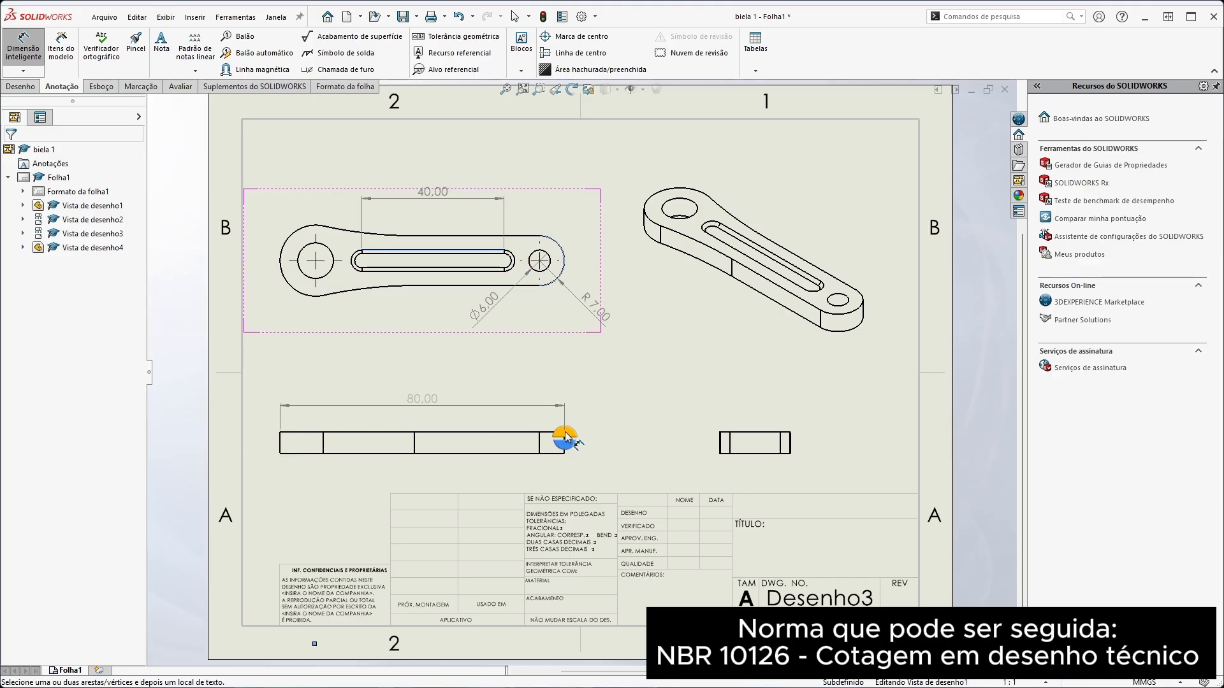
click(426, 400)
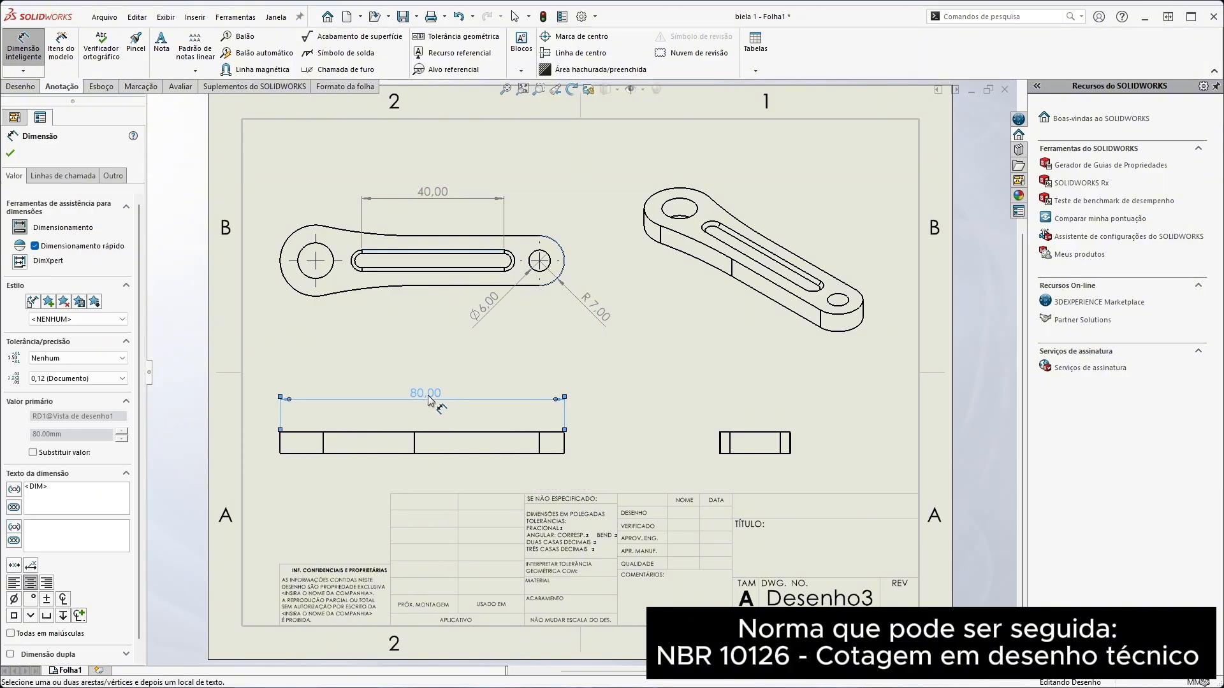
Dimension the rod's thickness at the small end of the front view and move the dimension text above the view
mouse_move(468, 364)
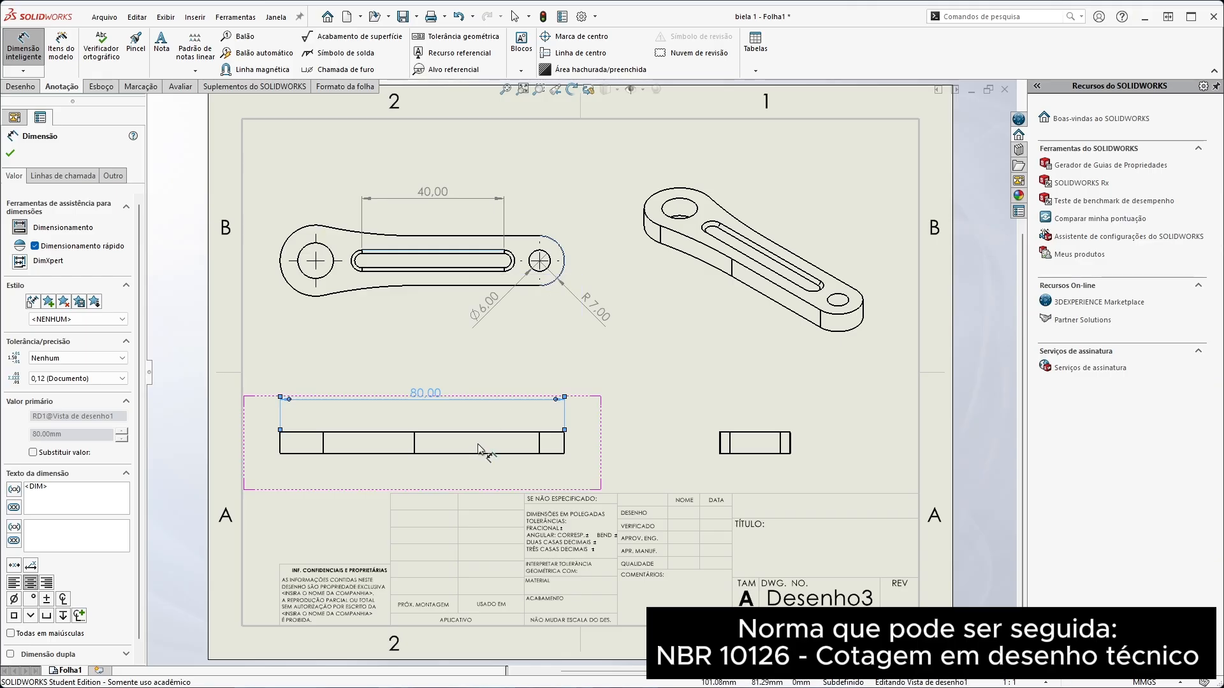
click(563, 440)
click(583, 477)
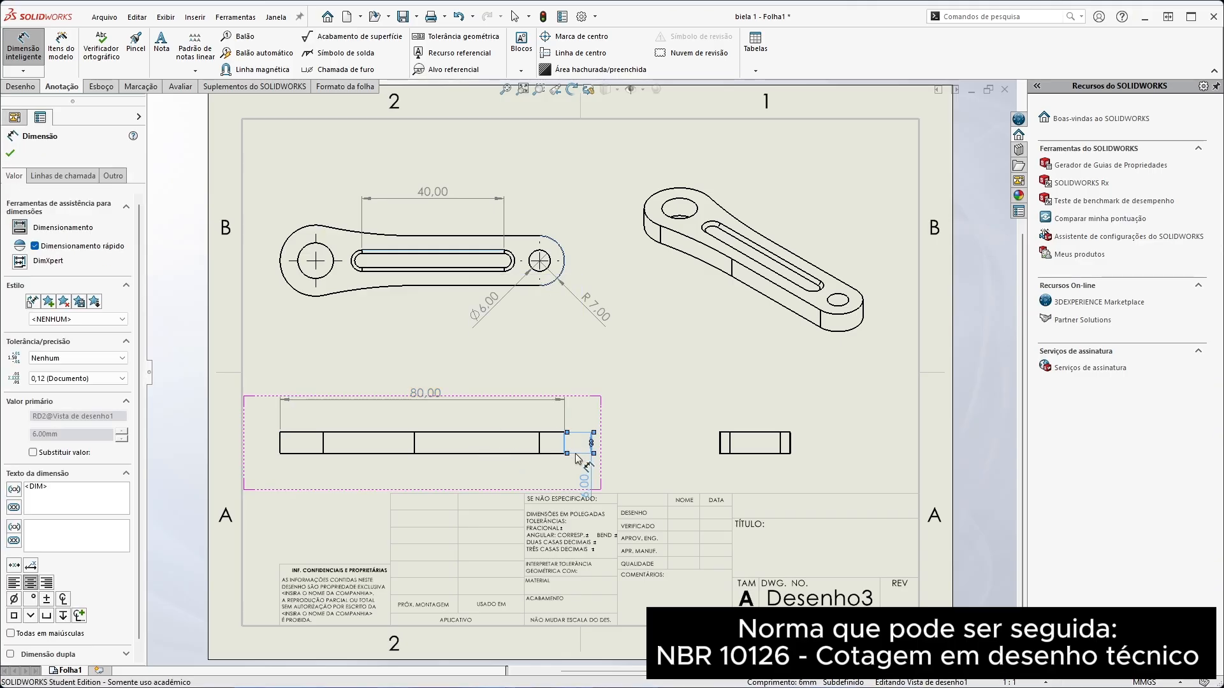
drag(582, 474, 582, 384)
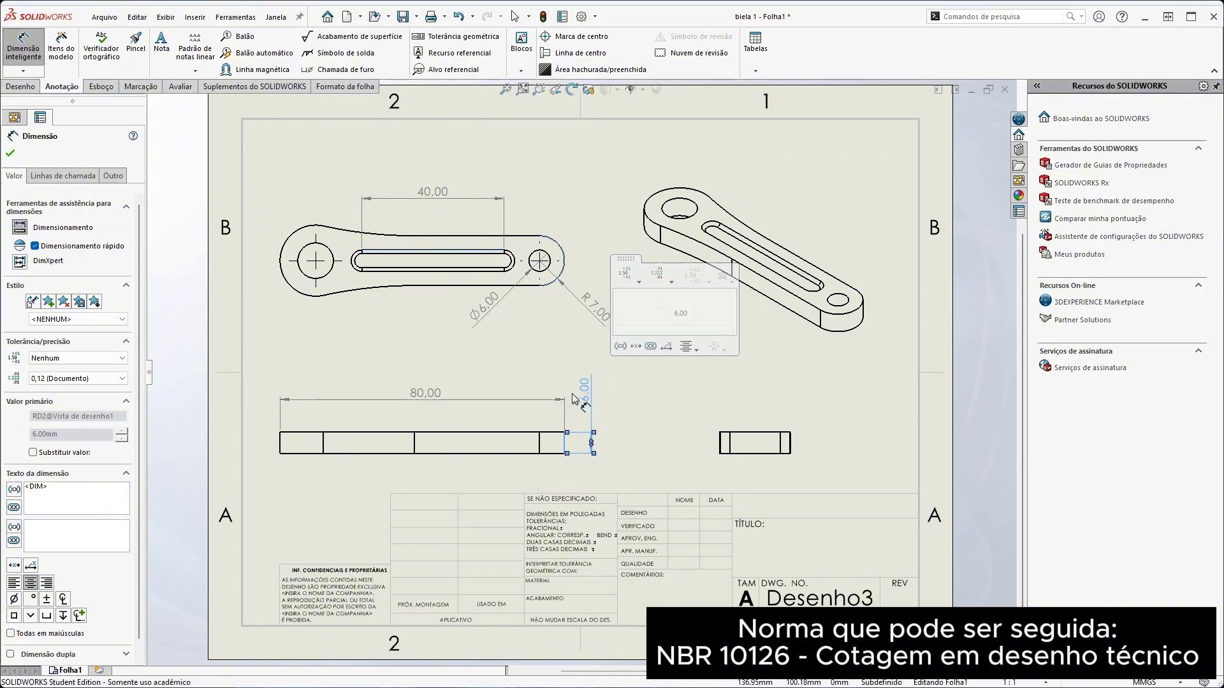
click(657, 482)
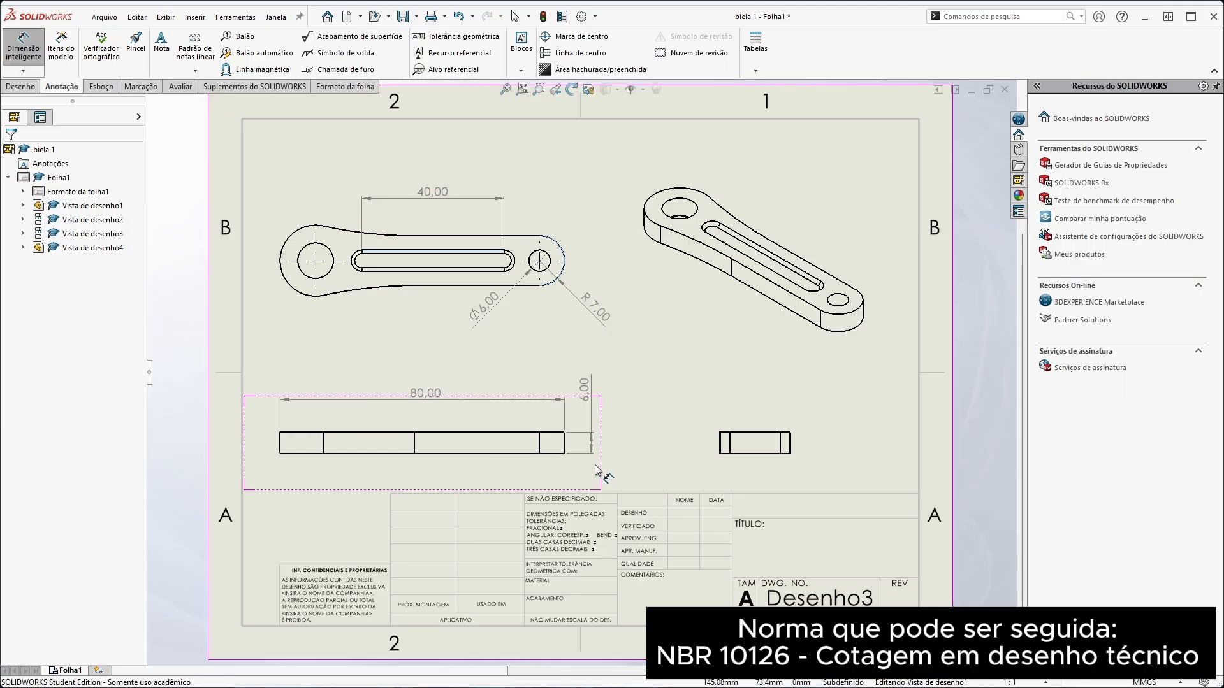
Use Model Items with selected feature as source and duplicates eliminated to import the rod profile's dimensions into the top view
click(62, 51)
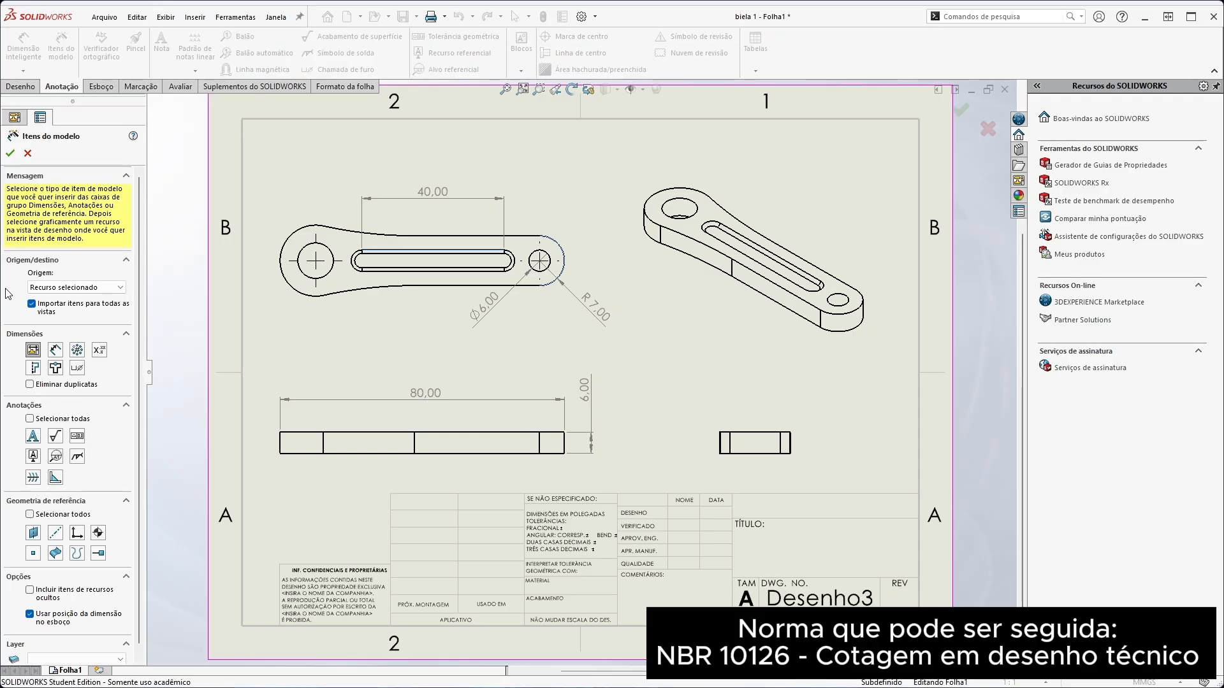
click(59, 288)
click(58, 307)
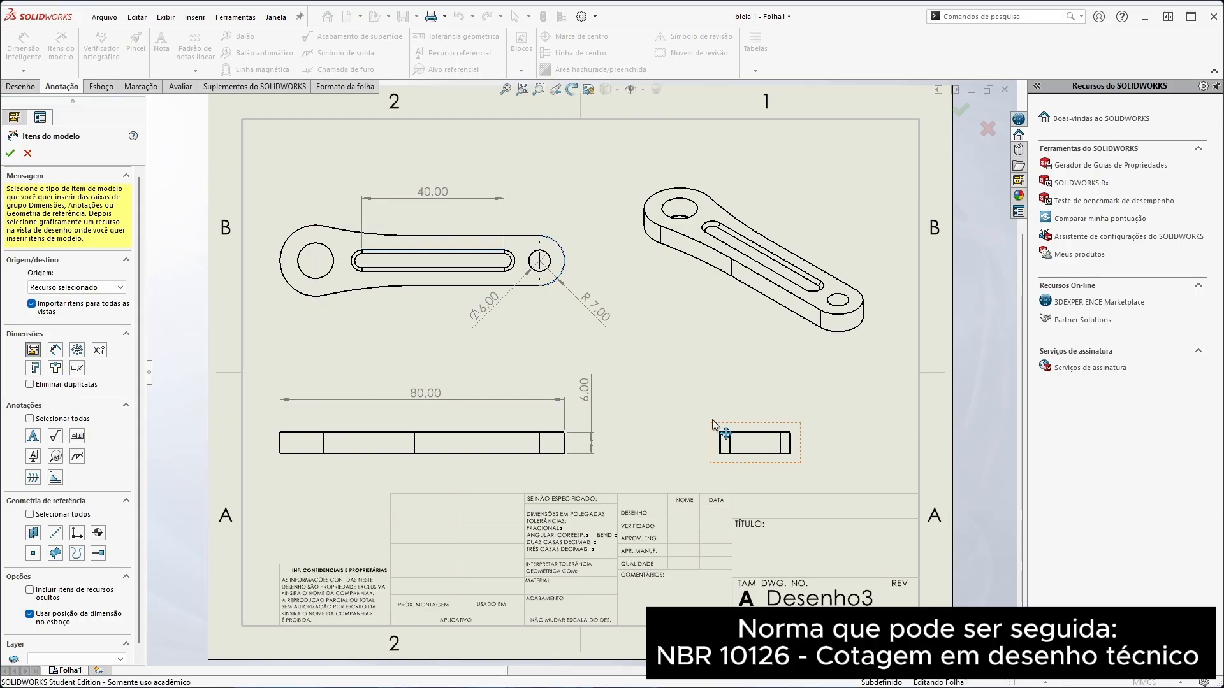
click(38, 351)
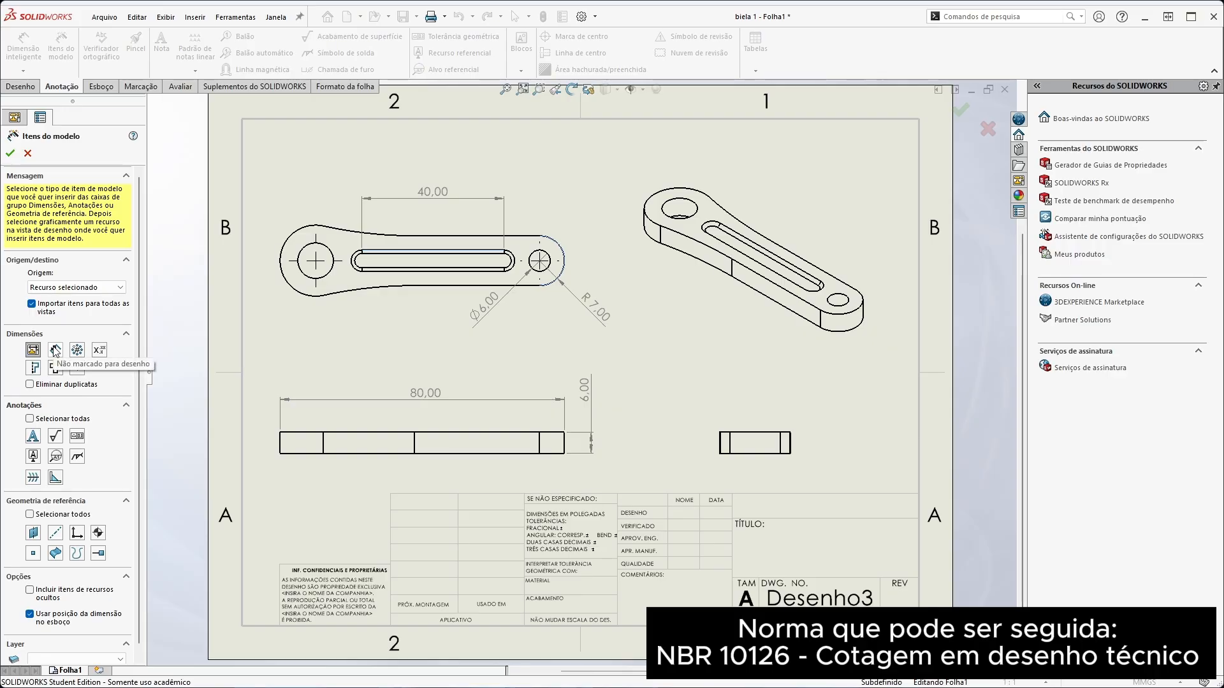
click(56, 350)
click(56, 369)
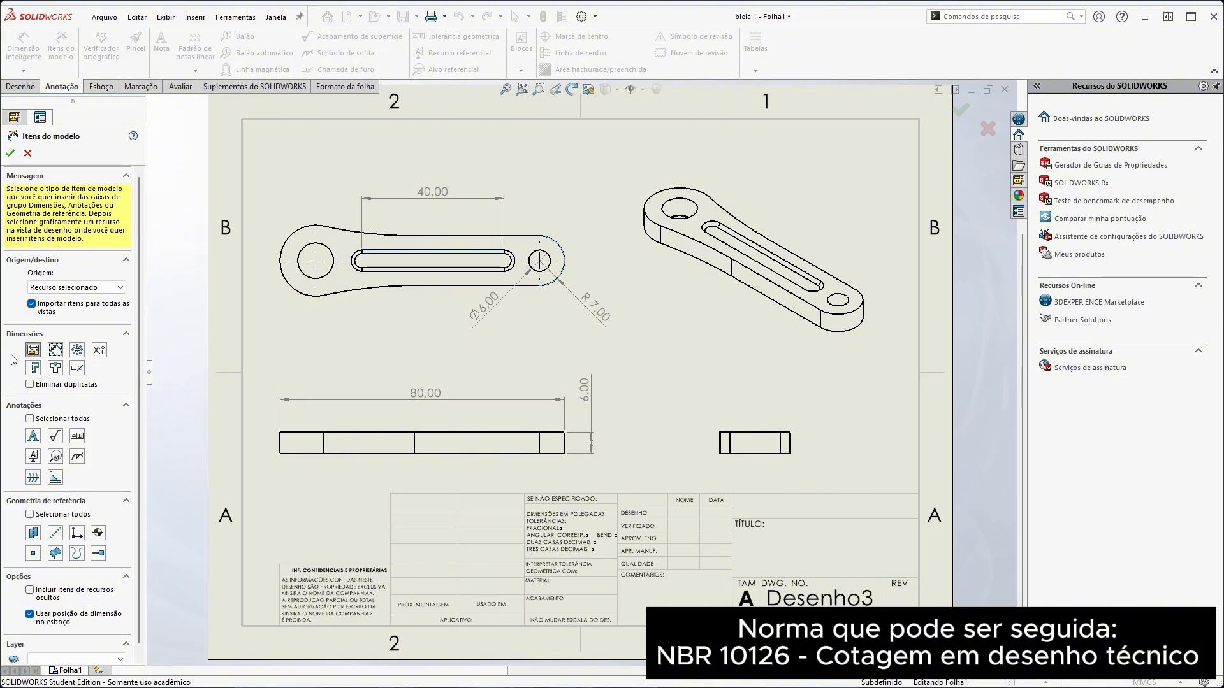
click(30, 385)
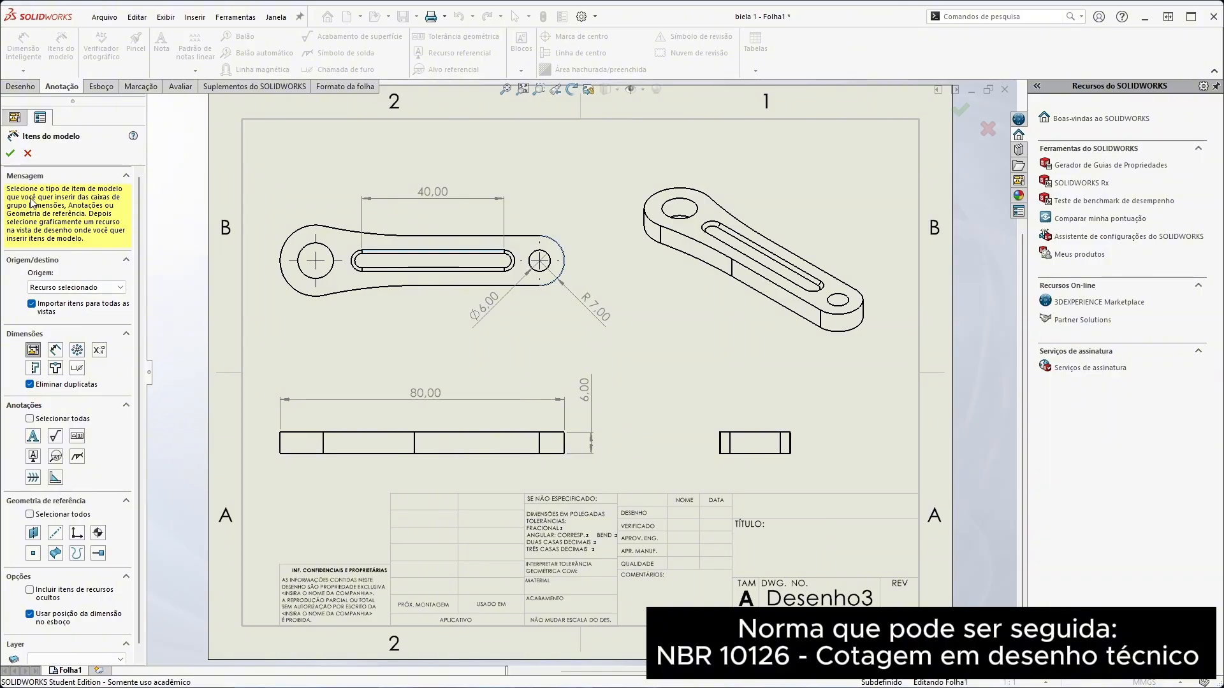
click(286, 302)
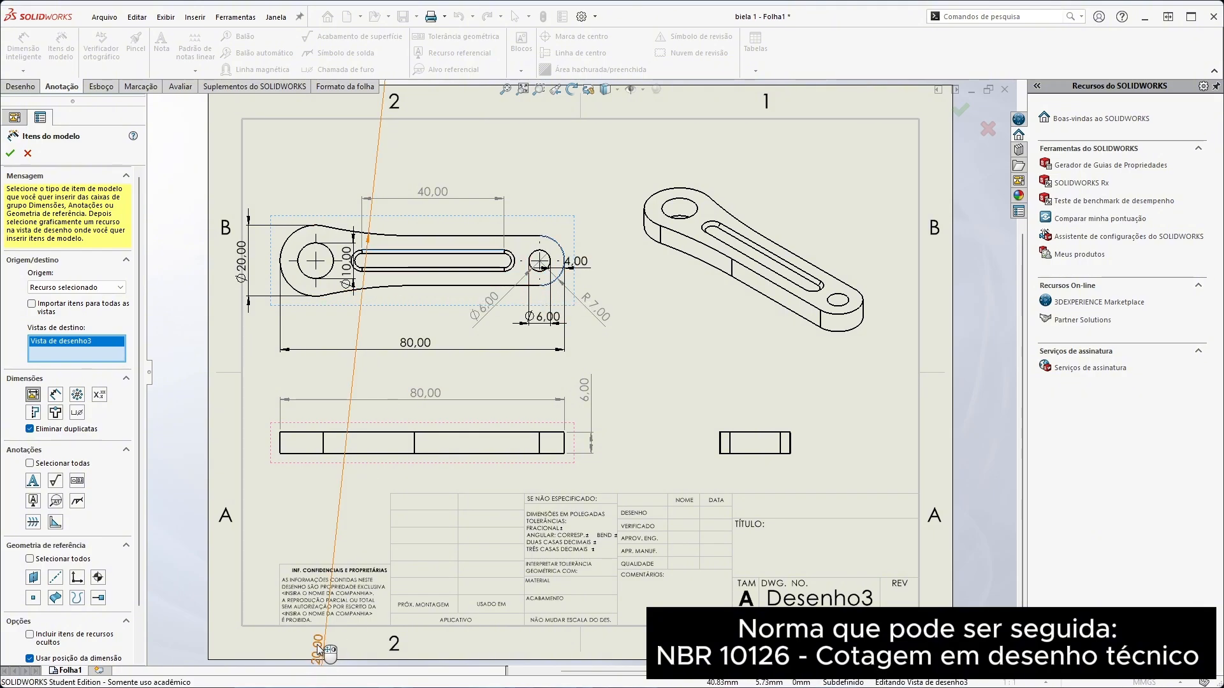
Reposition the imported top-view dimensions, placing the R120 radius above the rod and adjusting the large-end diameter and 4 mm dimensions
drag(319, 649, 415, 342)
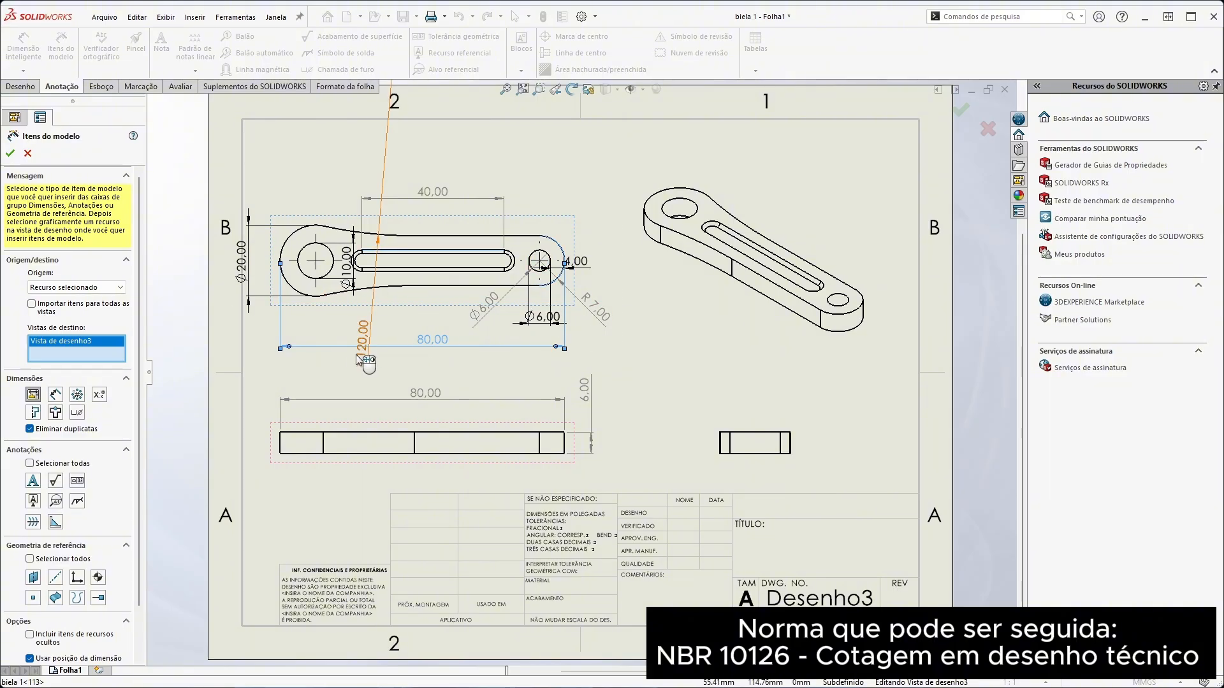
drag(368, 360, 358, 188)
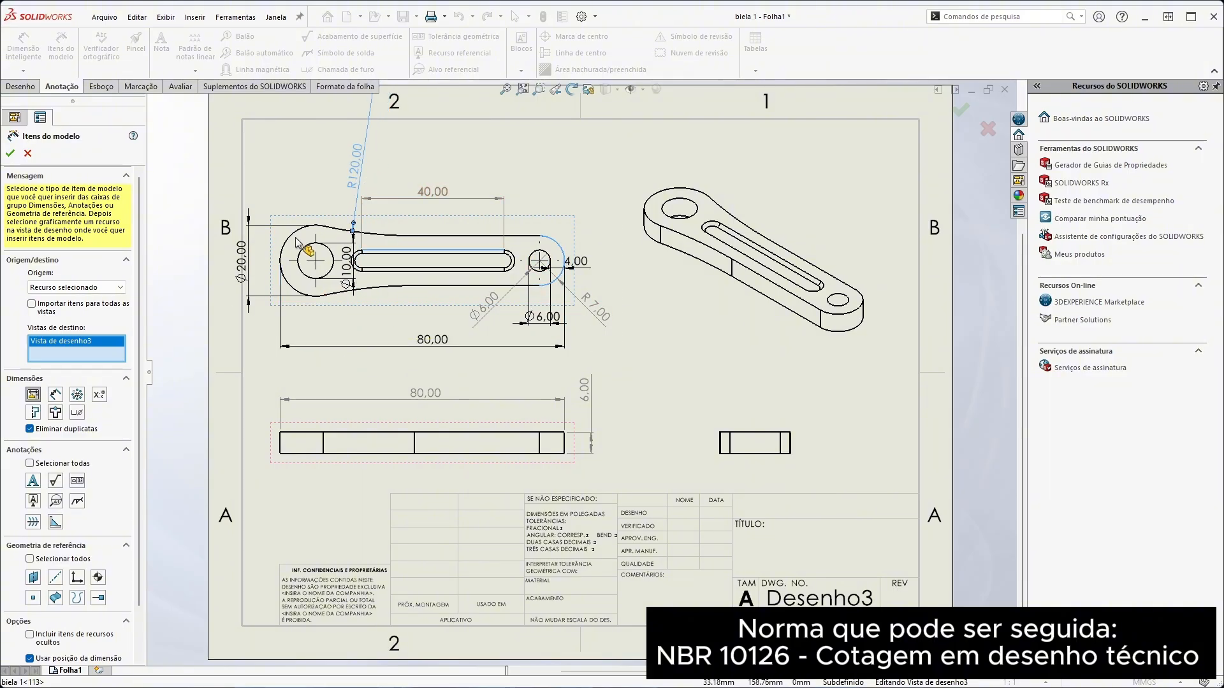
drag(241, 262, 254, 262)
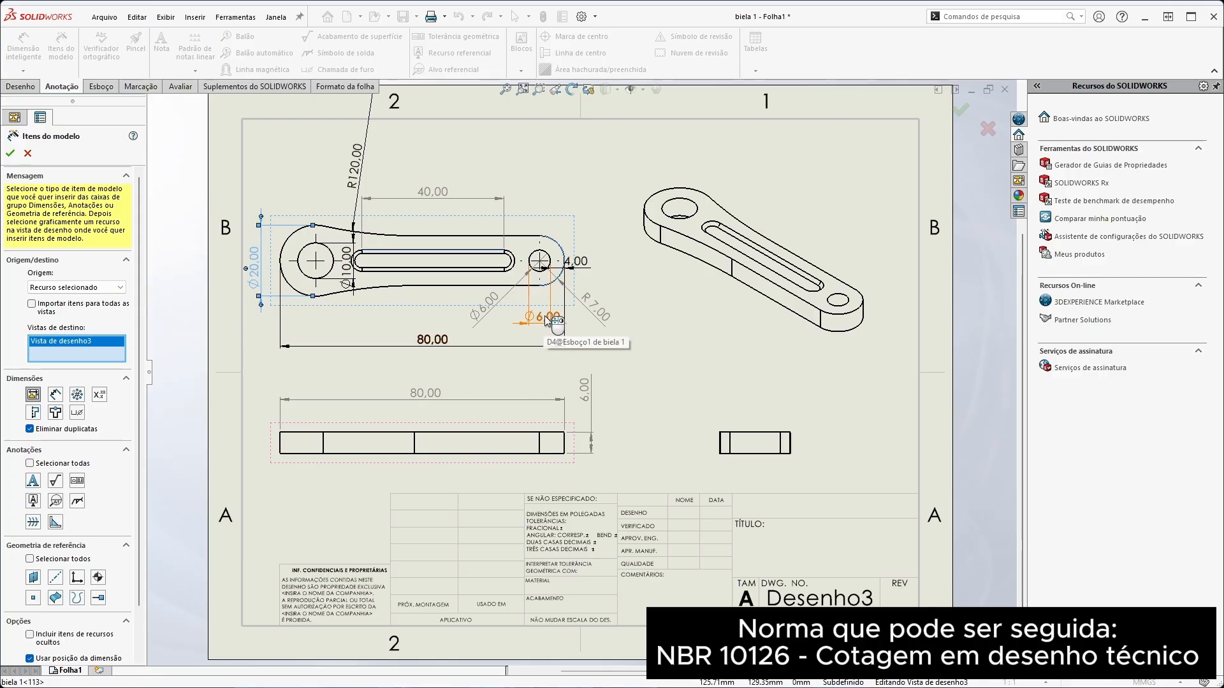
drag(581, 262, 589, 260)
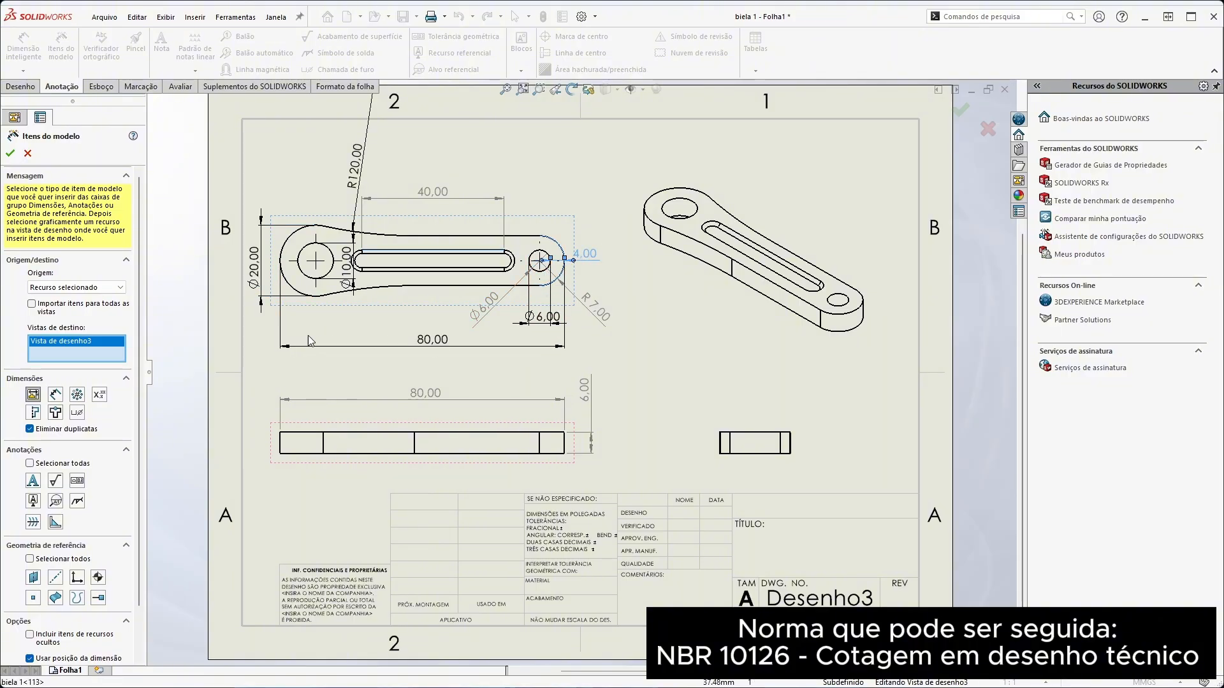
click(355, 280)
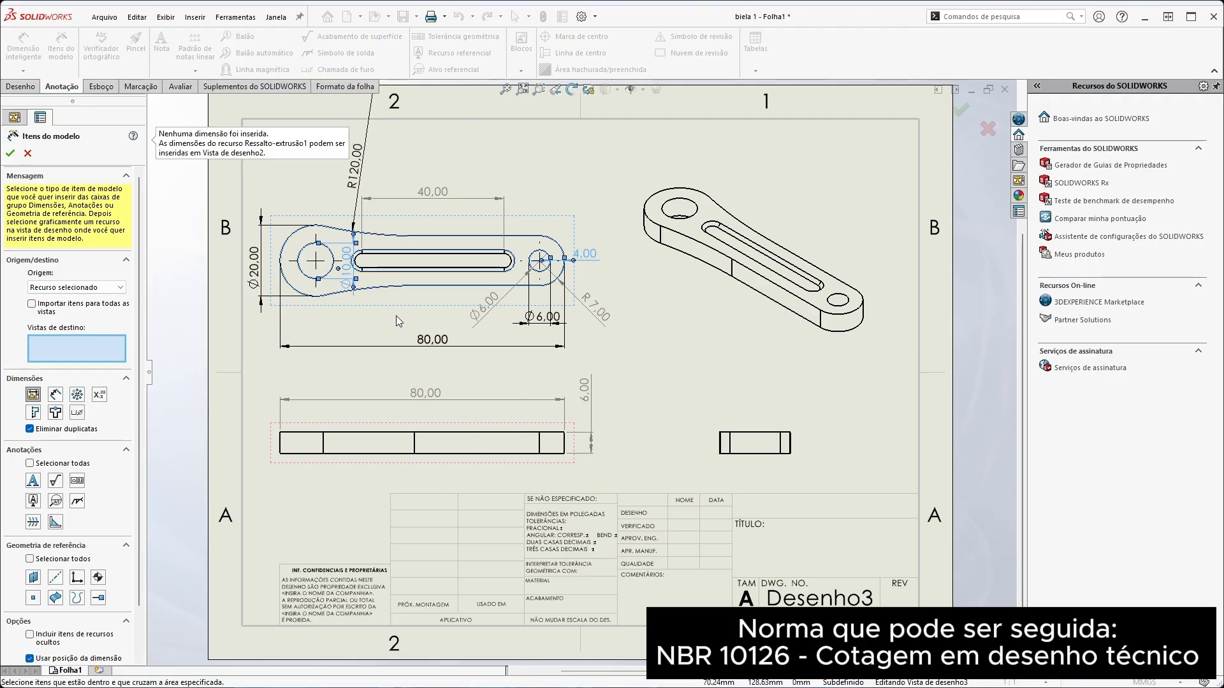
Import the slot's model dimensions into the top view and try importing the fillet's dimensions from the isometric view
click(416, 260)
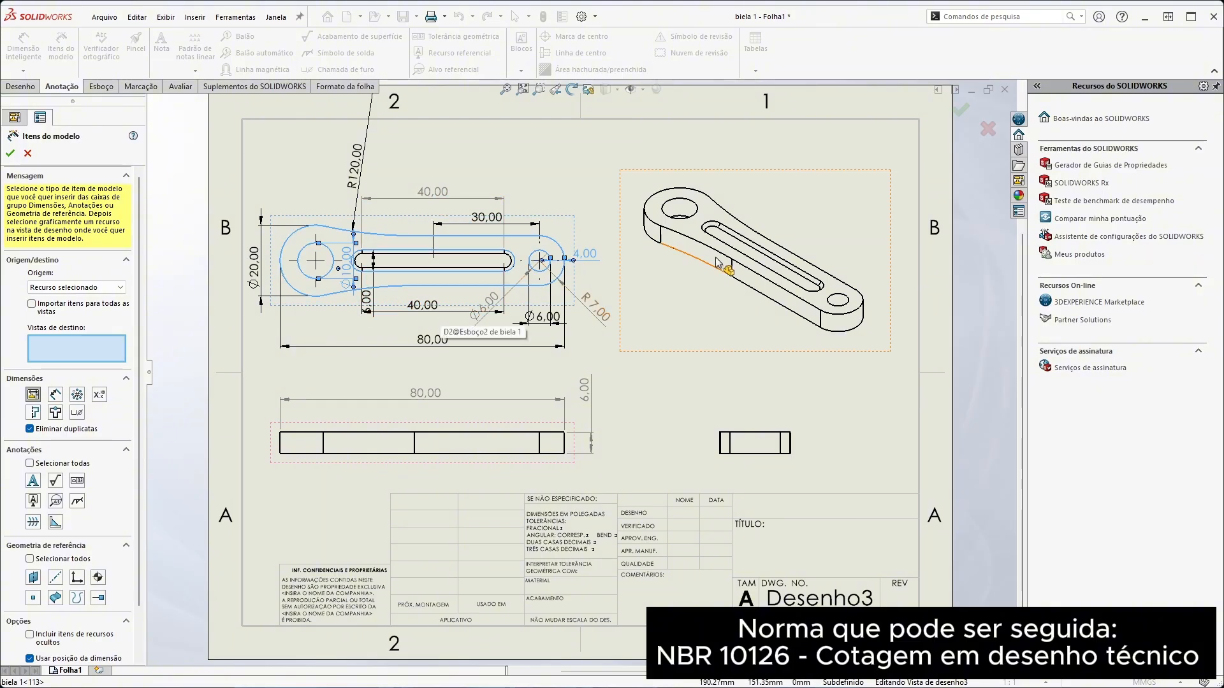
click(749, 262)
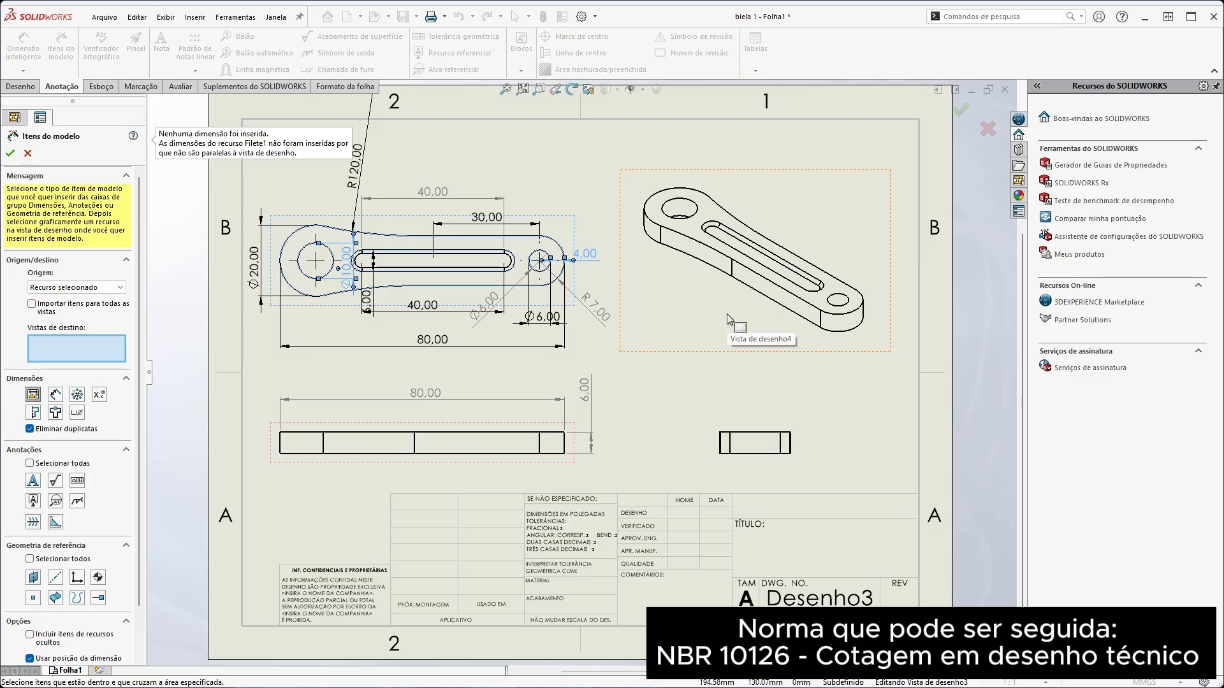
click(11, 153)
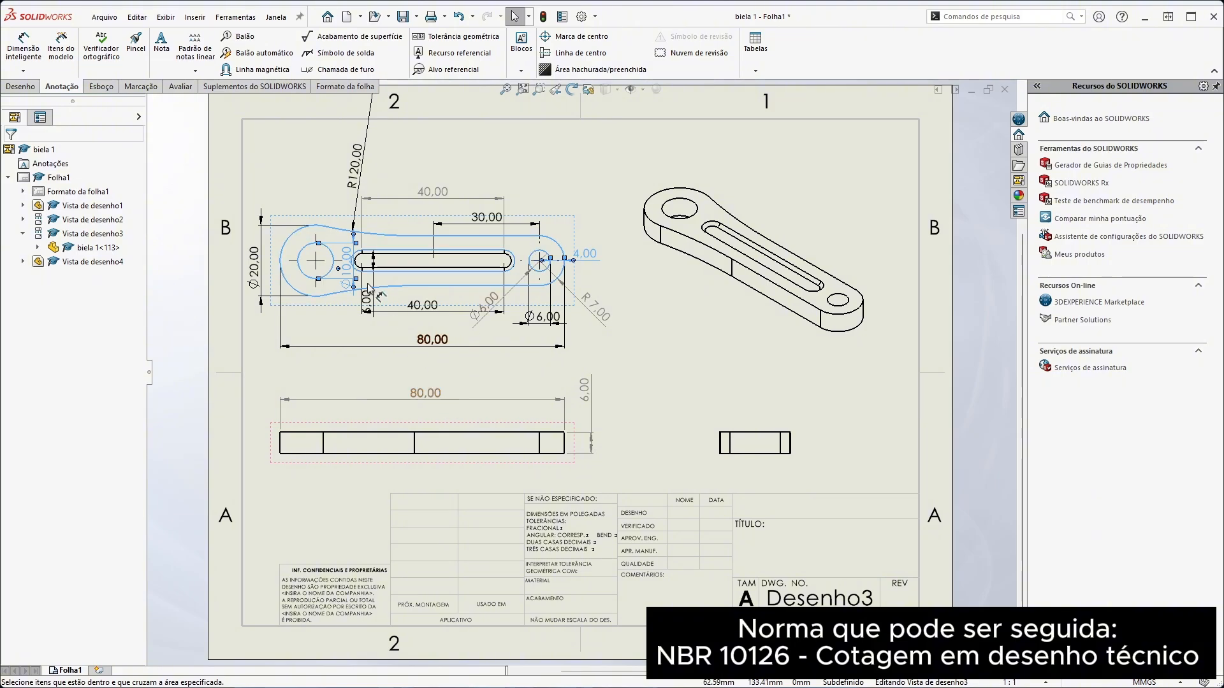
Delete the manually placed overall length and thickness dimensions from the front view
click(456, 399)
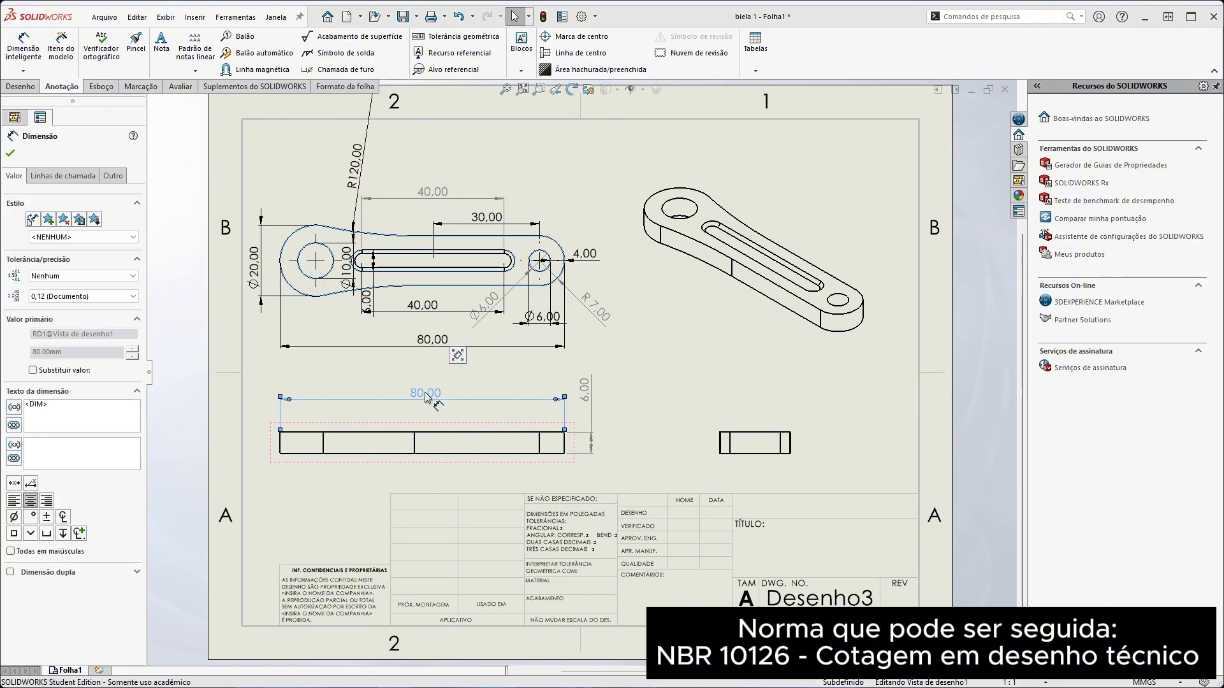
key(Delete)
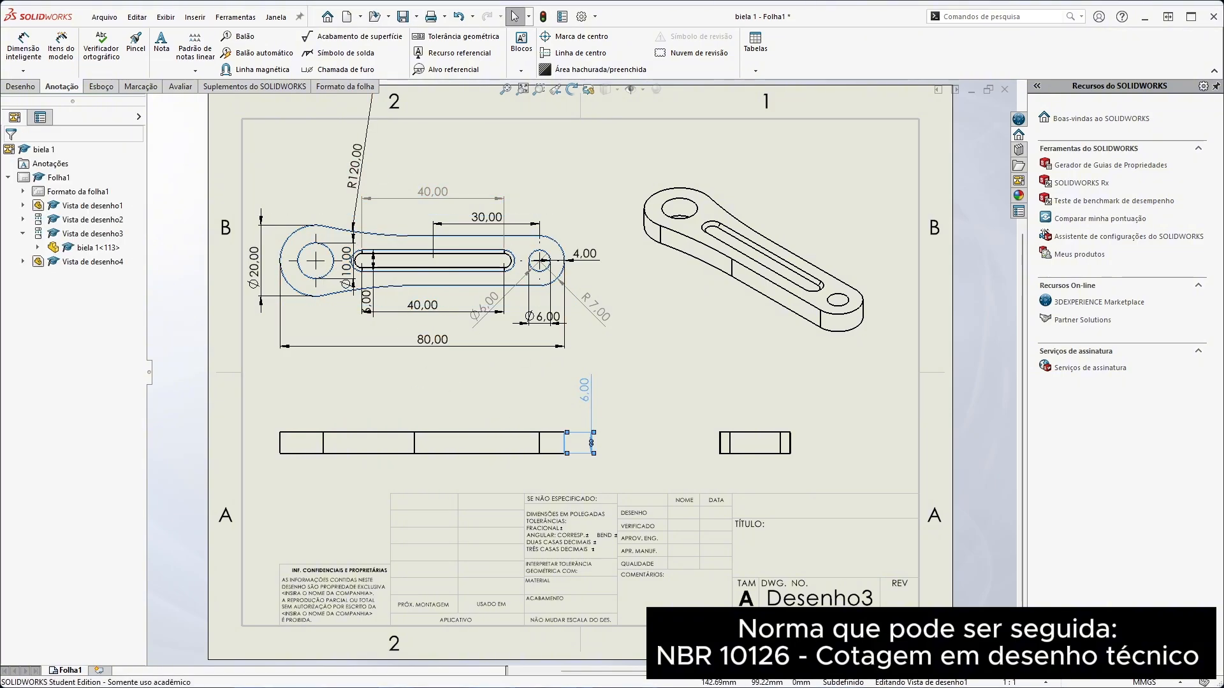
click(584, 390)
key(Delete)
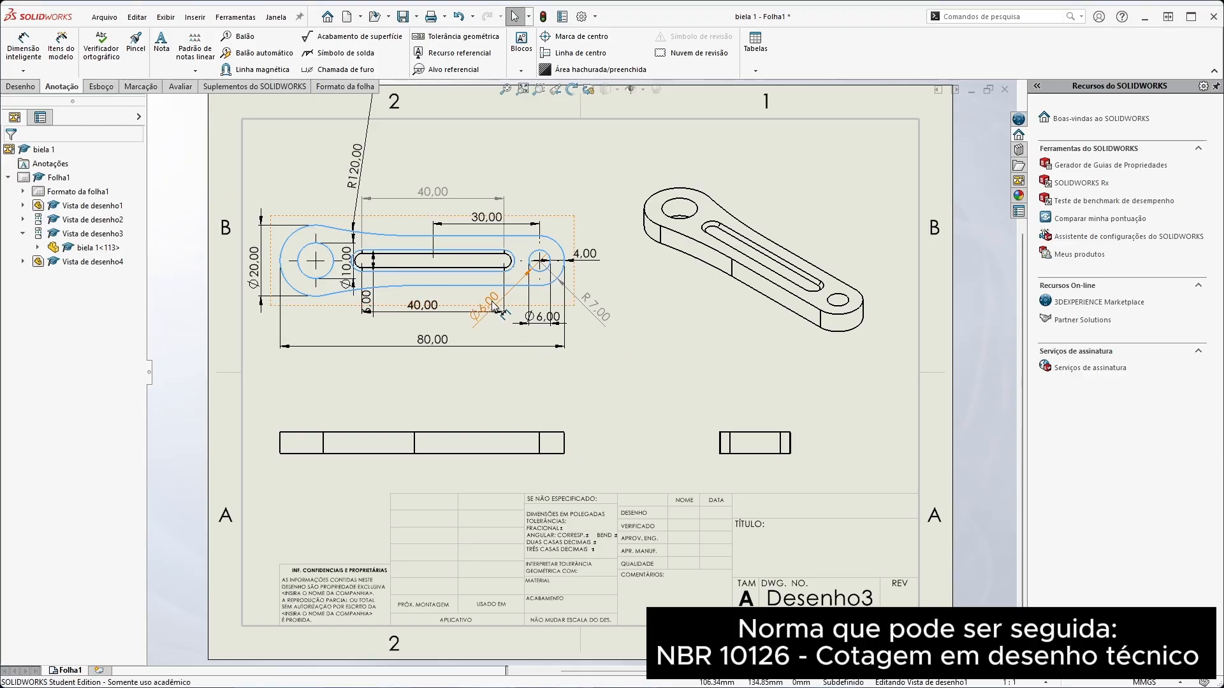
Delete the manually placed hole diameter, end radius and slot length dimensions from the top view, and shift the R120 dimension slightly
click(486, 306)
key(Delete)
click(596, 312)
key(Delete)
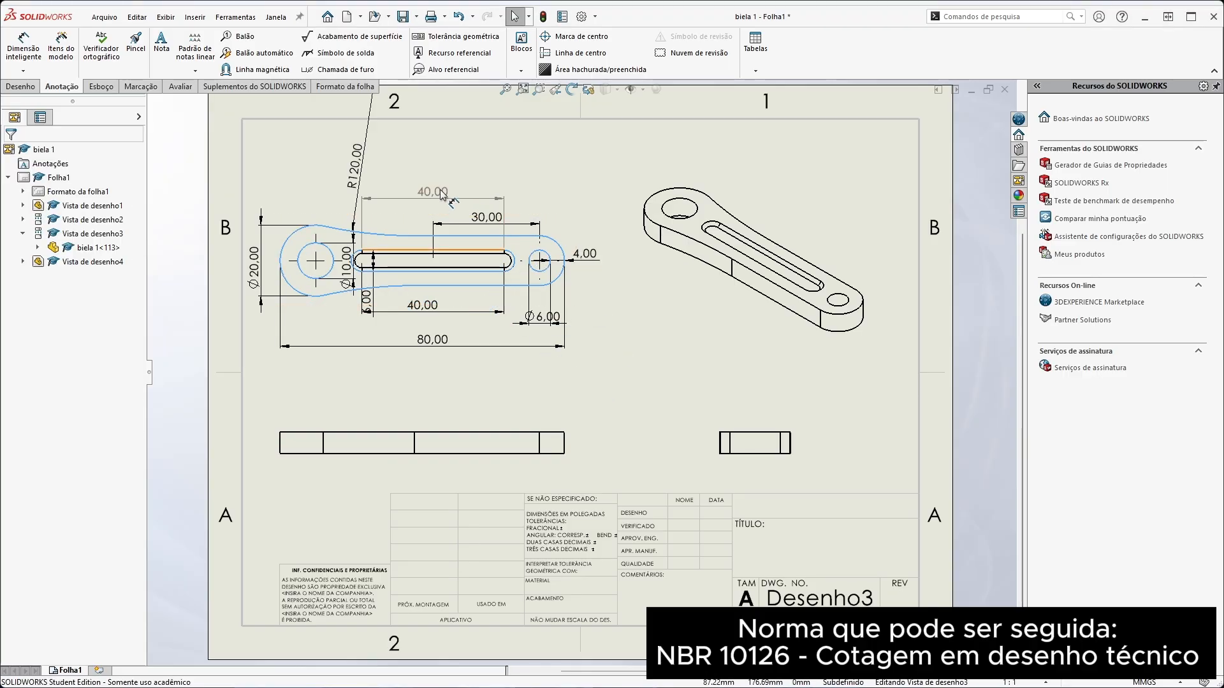
click(433, 193)
key(Delete)
drag(354, 182, 367, 186)
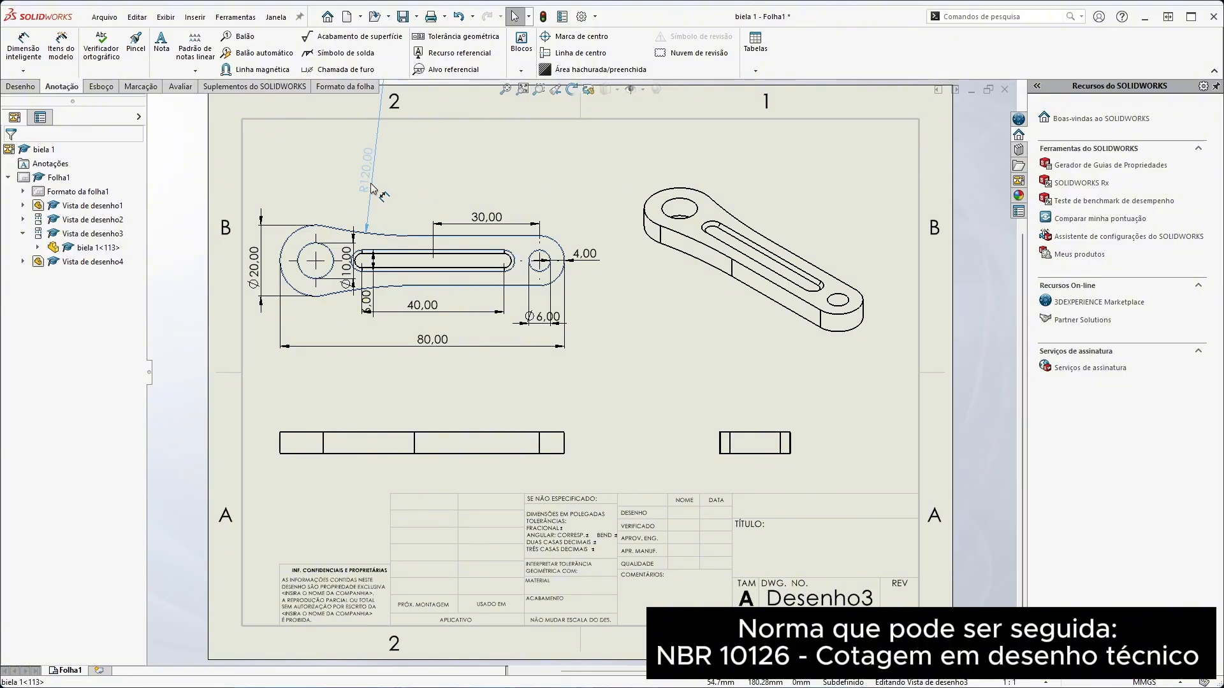
click(386, 394)
Import the rod's thickness dimension into the front view with Model Items and try importing items into the side view
click(60, 46)
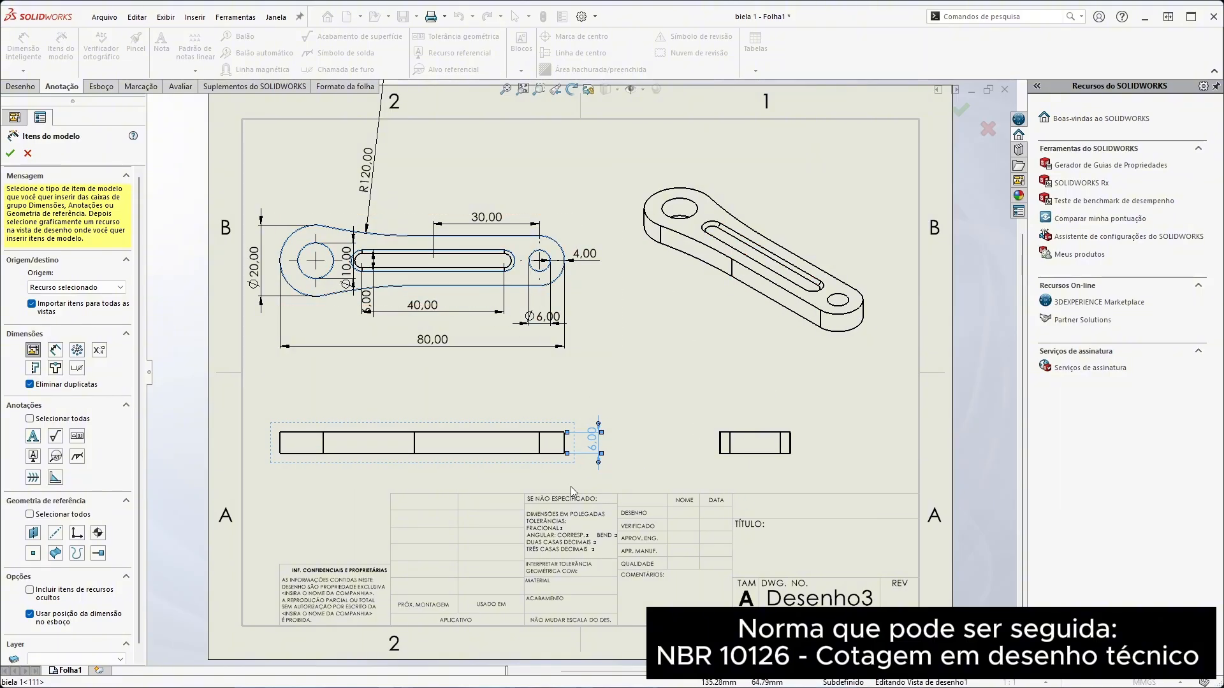
click(725, 453)
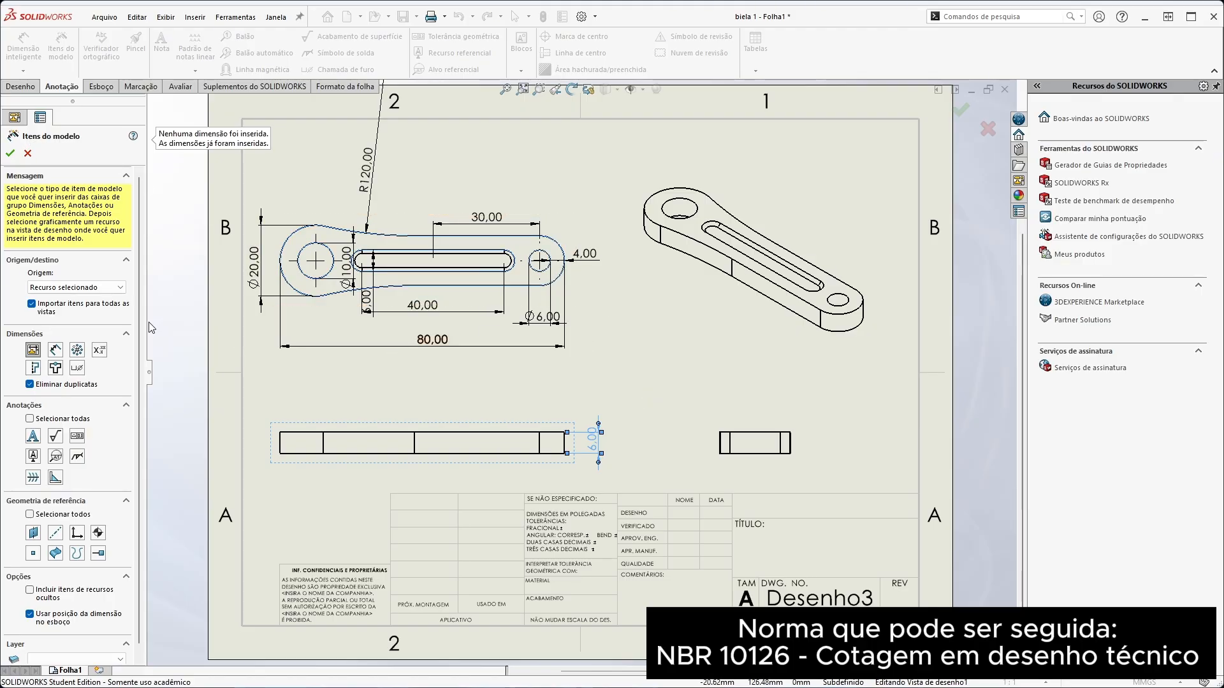
click(10, 153)
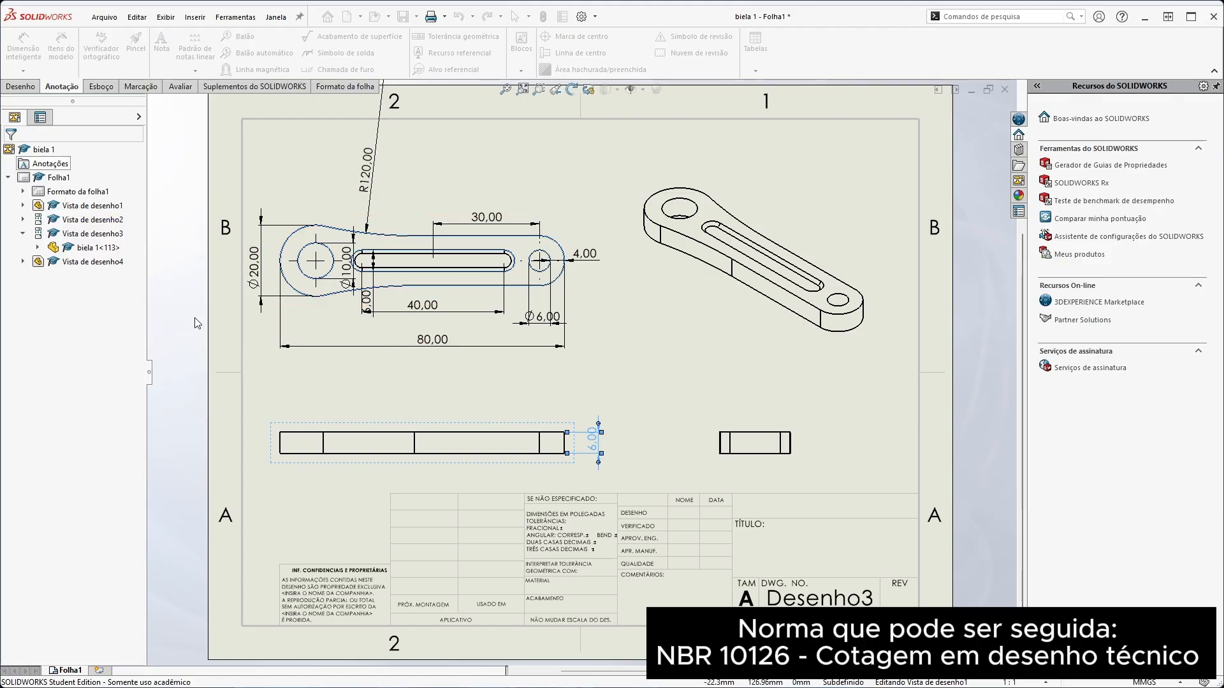
Space out the slot width, slot length and overall length dimensions below the rod in the top view
click(592, 446)
click(614, 375)
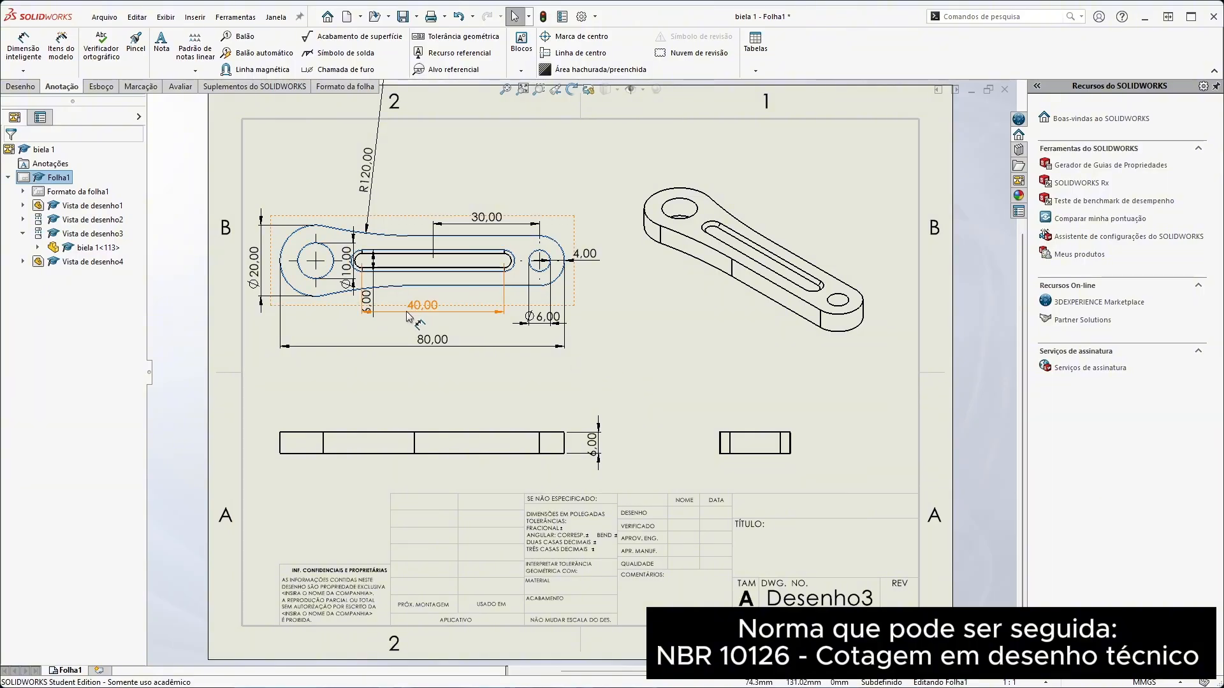
drag(368, 309, 425, 343)
click(457, 378)
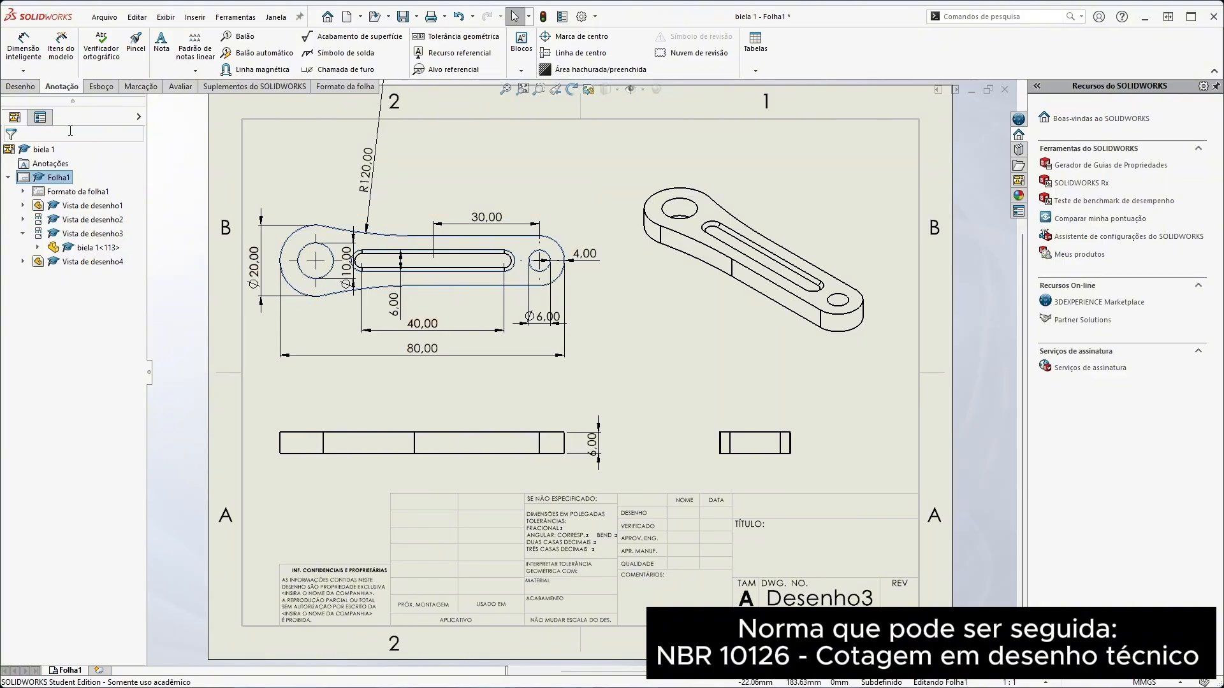
Place a dimetric model view of biela 1 below the isometric view and delete that view again
click(17, 89)
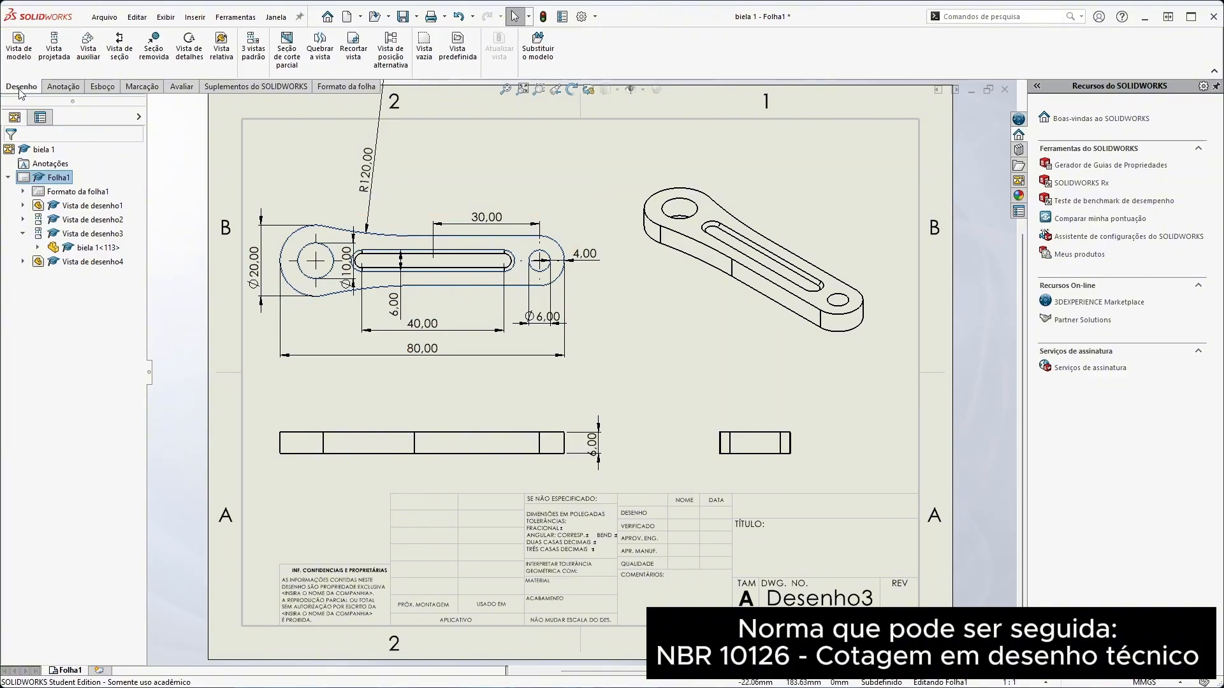
click(18, 45)
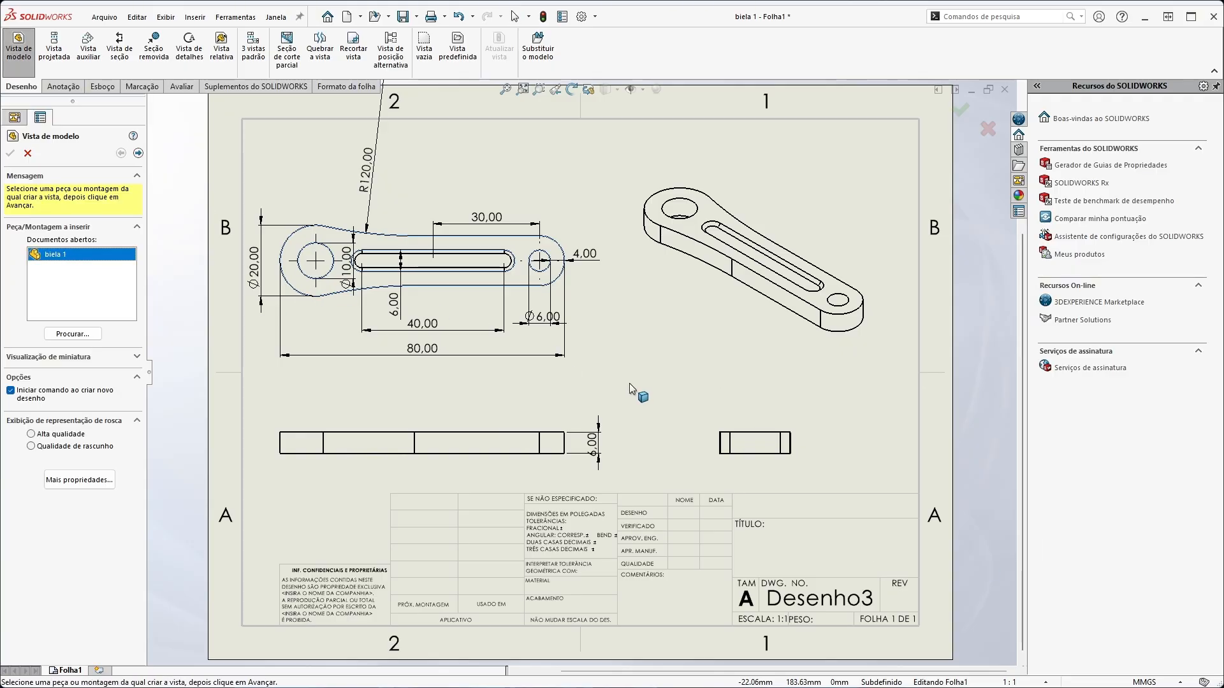
double_click(72, 258)
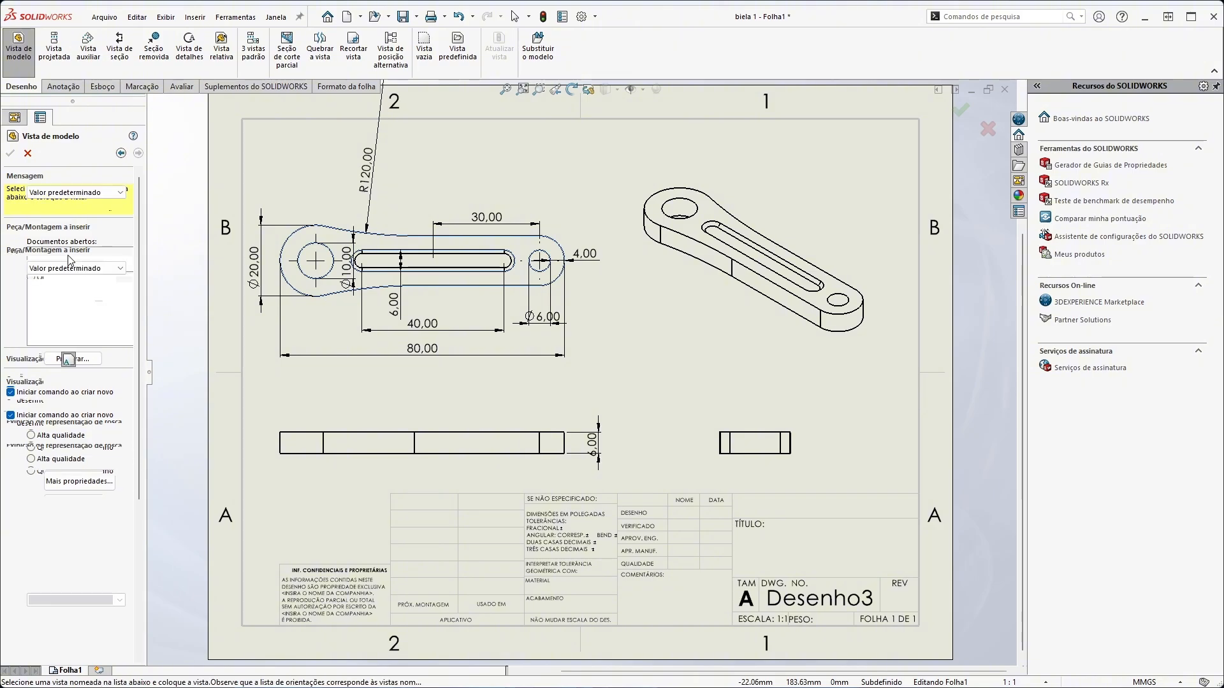
click(32, 361)
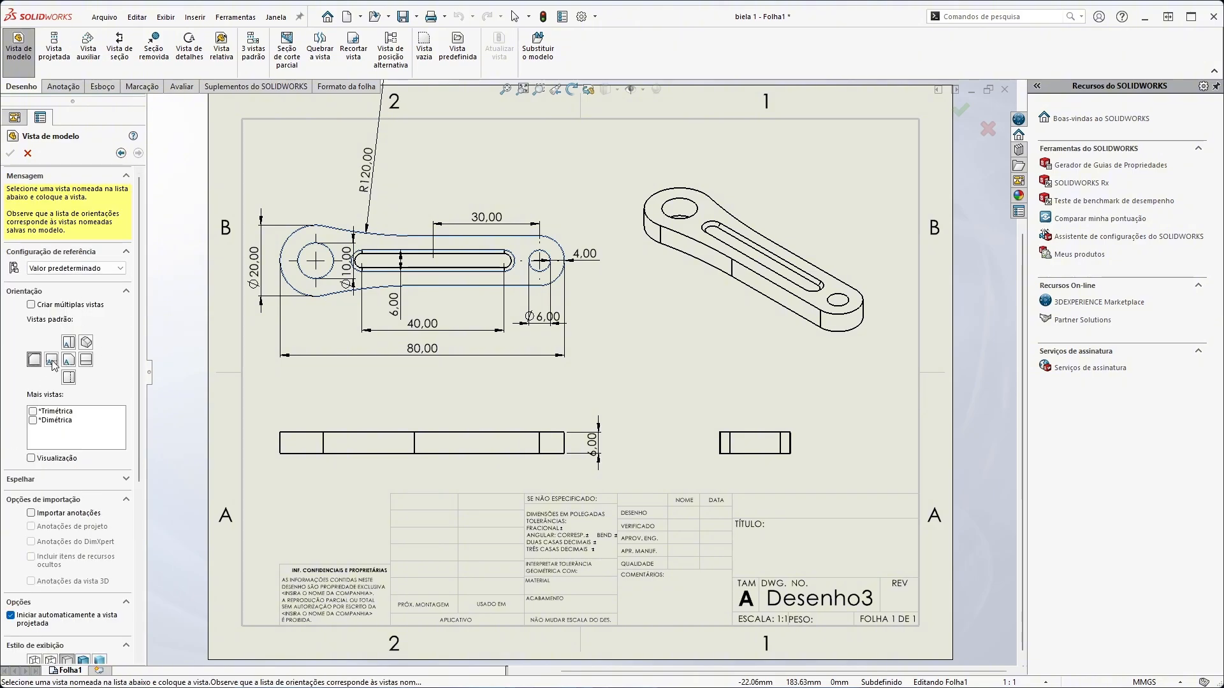
click(88, 342)
click(32, 421)
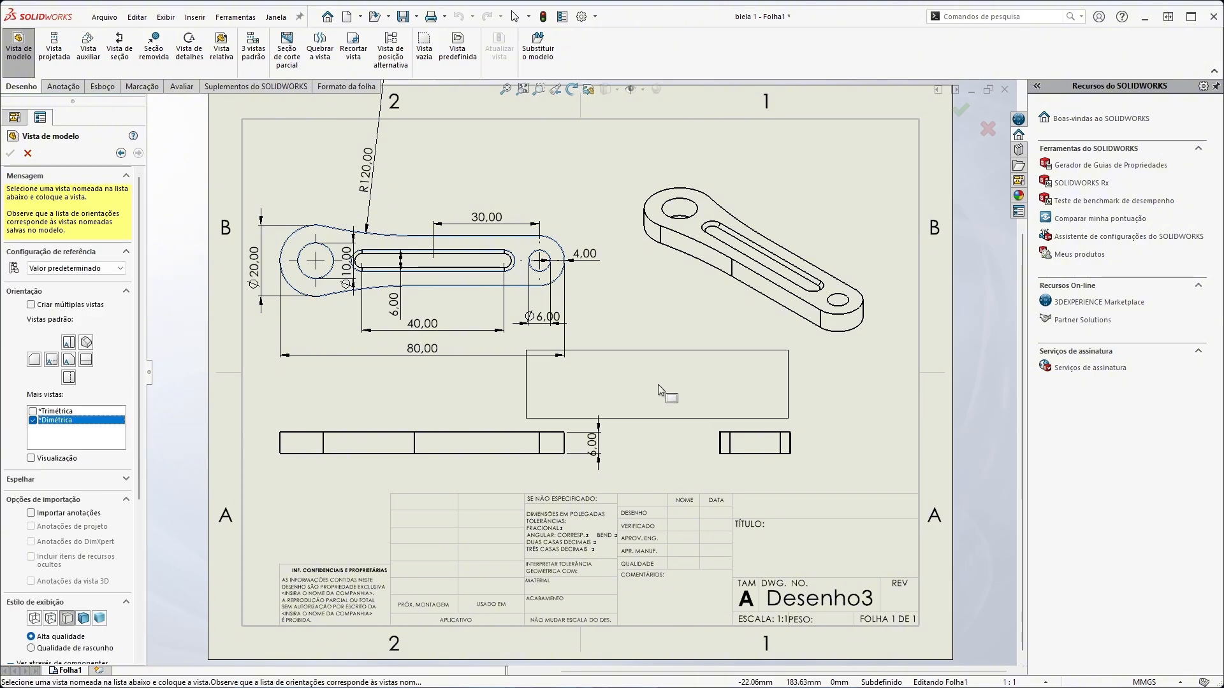
click(747, 389)
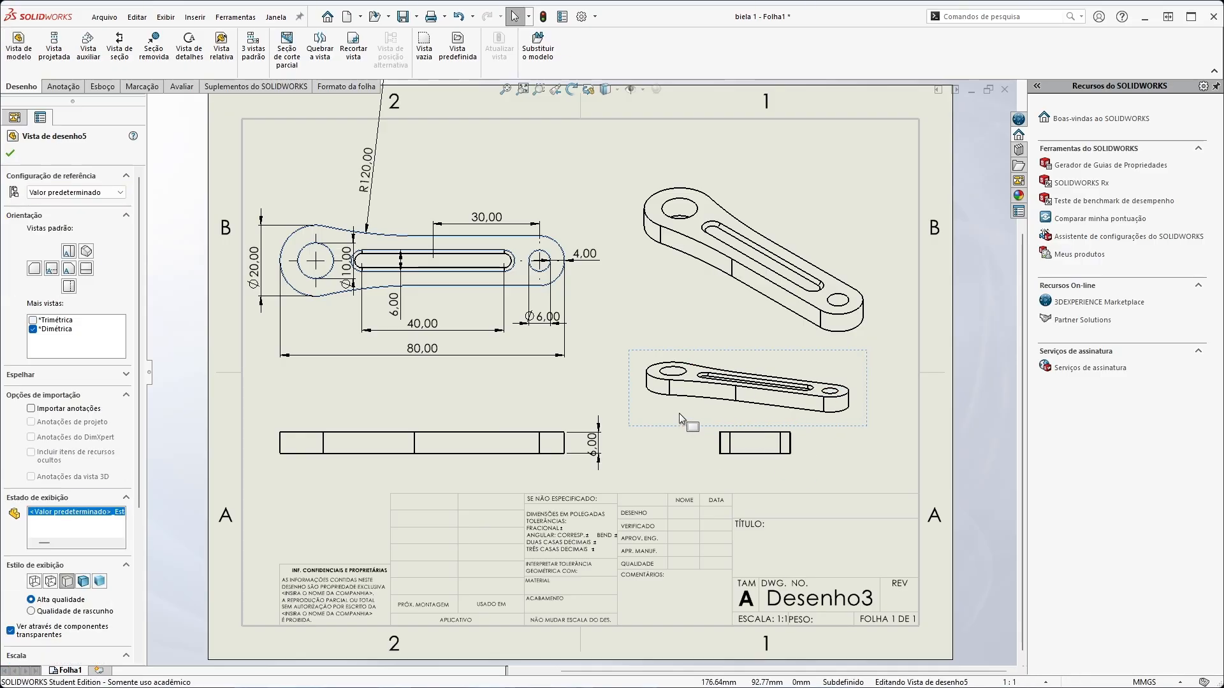
key(Delete)
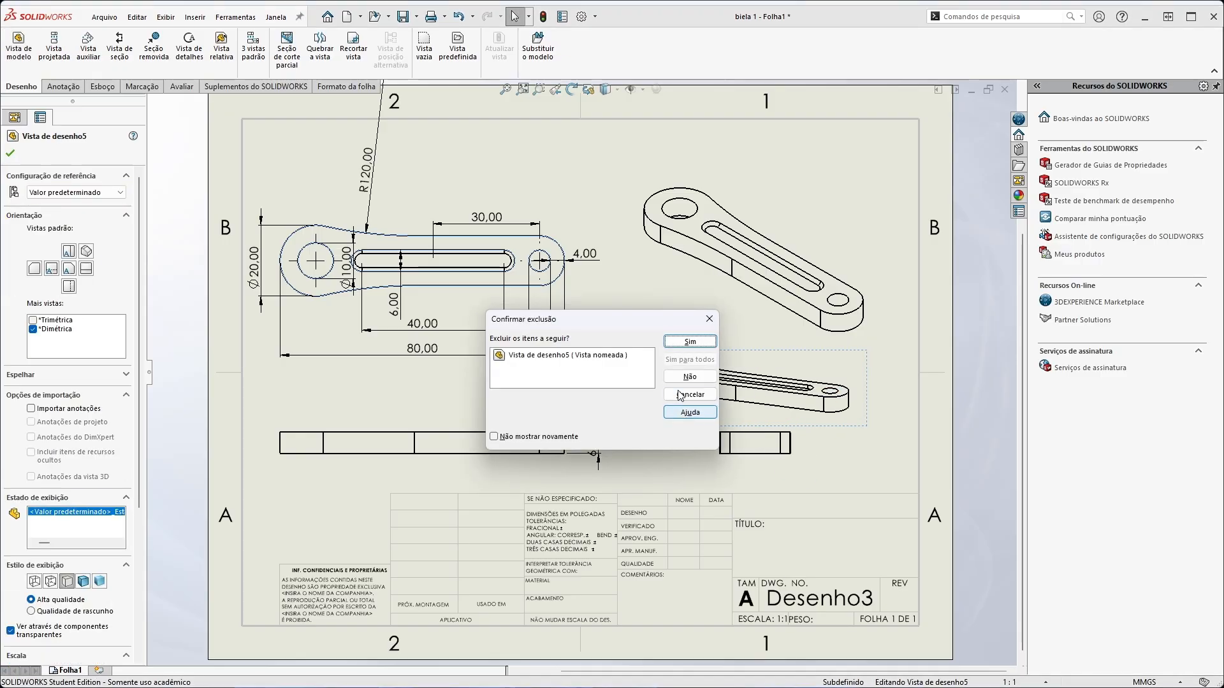
click(678, 342)
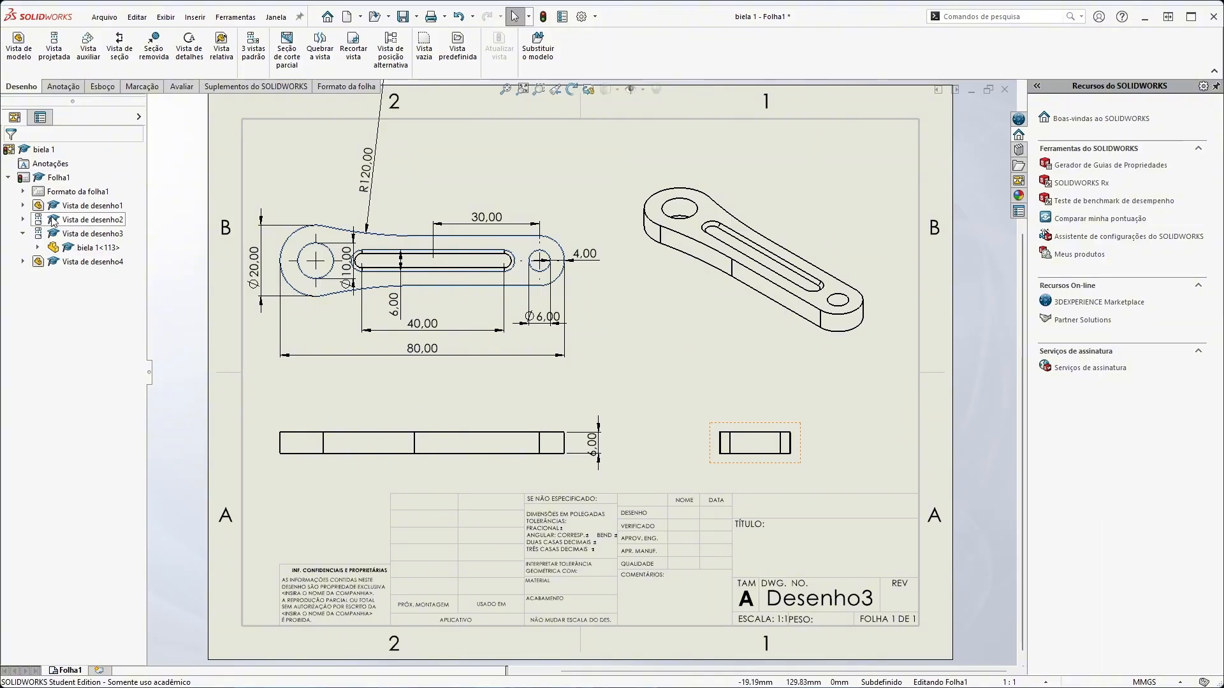
click(46, 263)
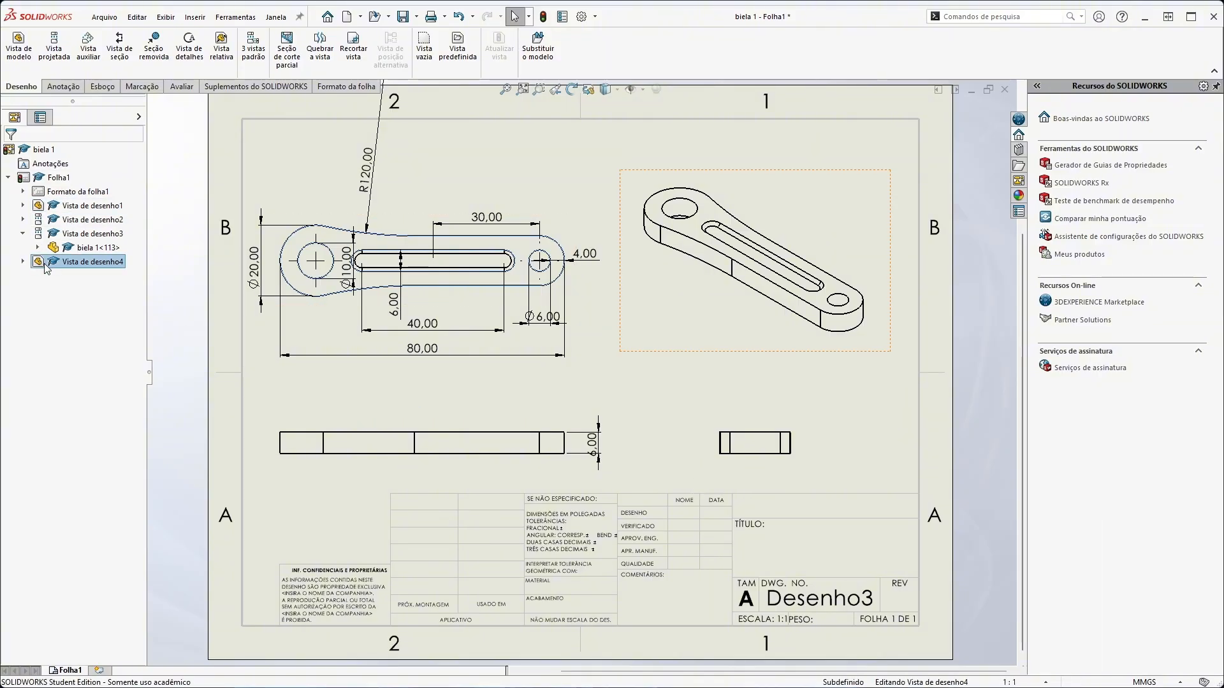
click(99, 234)
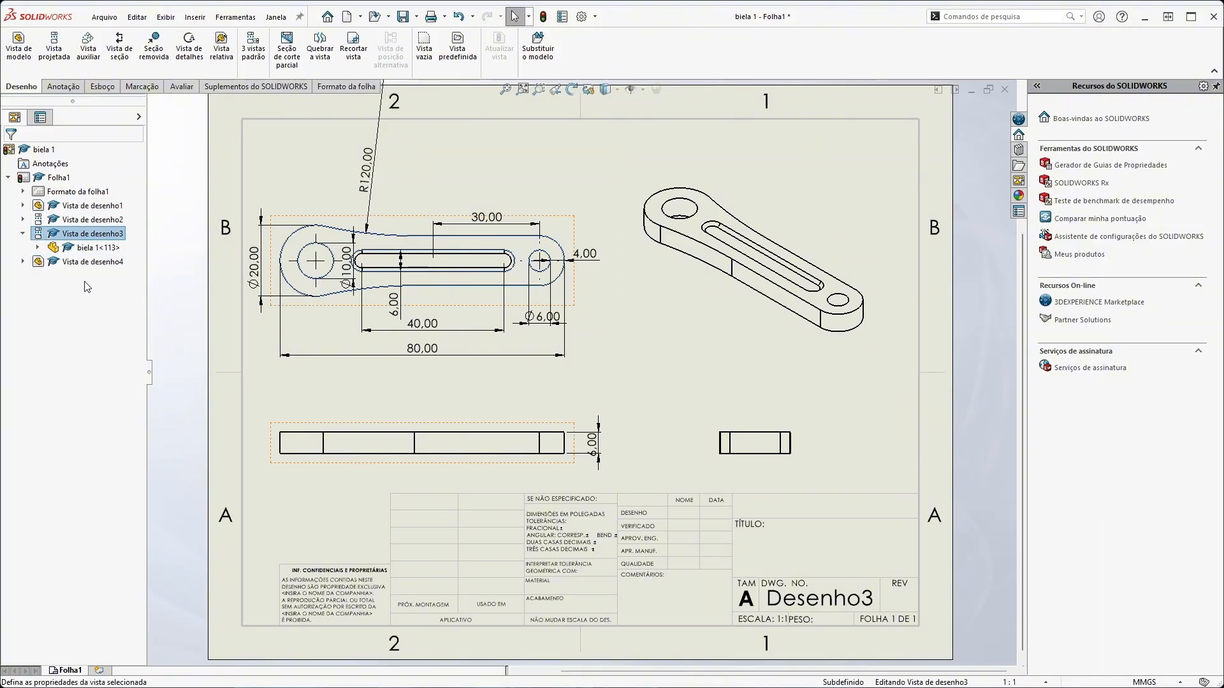
right_click(95, 262)
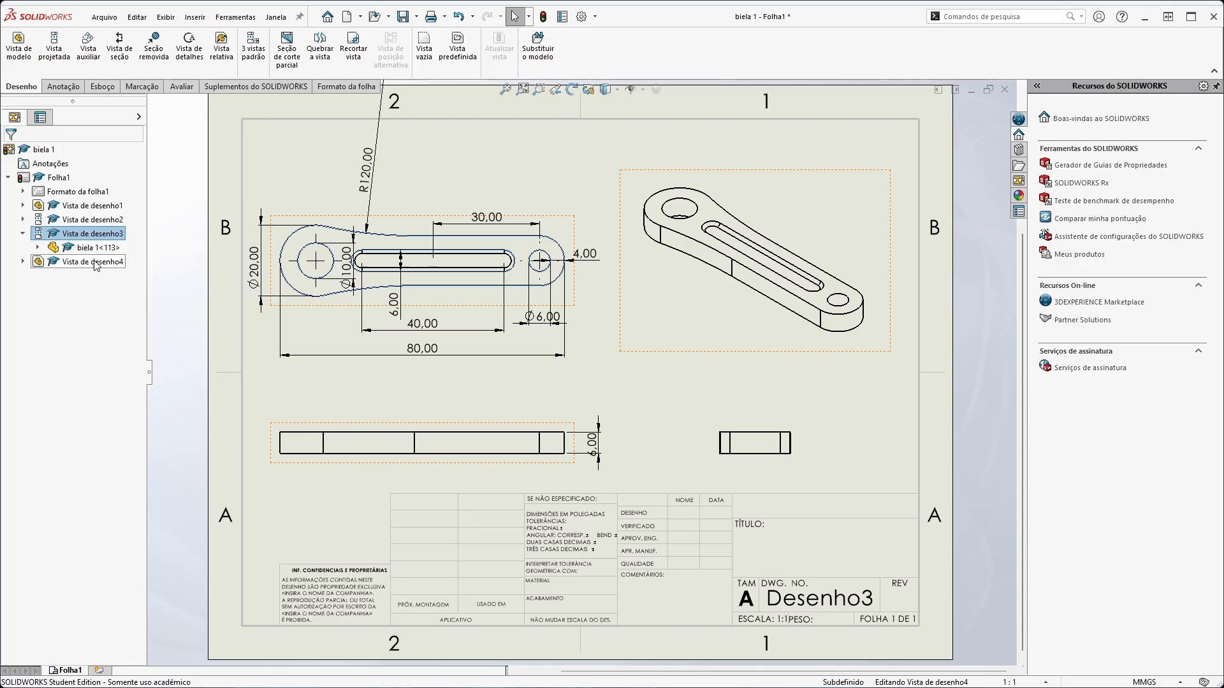
click(32, 330)
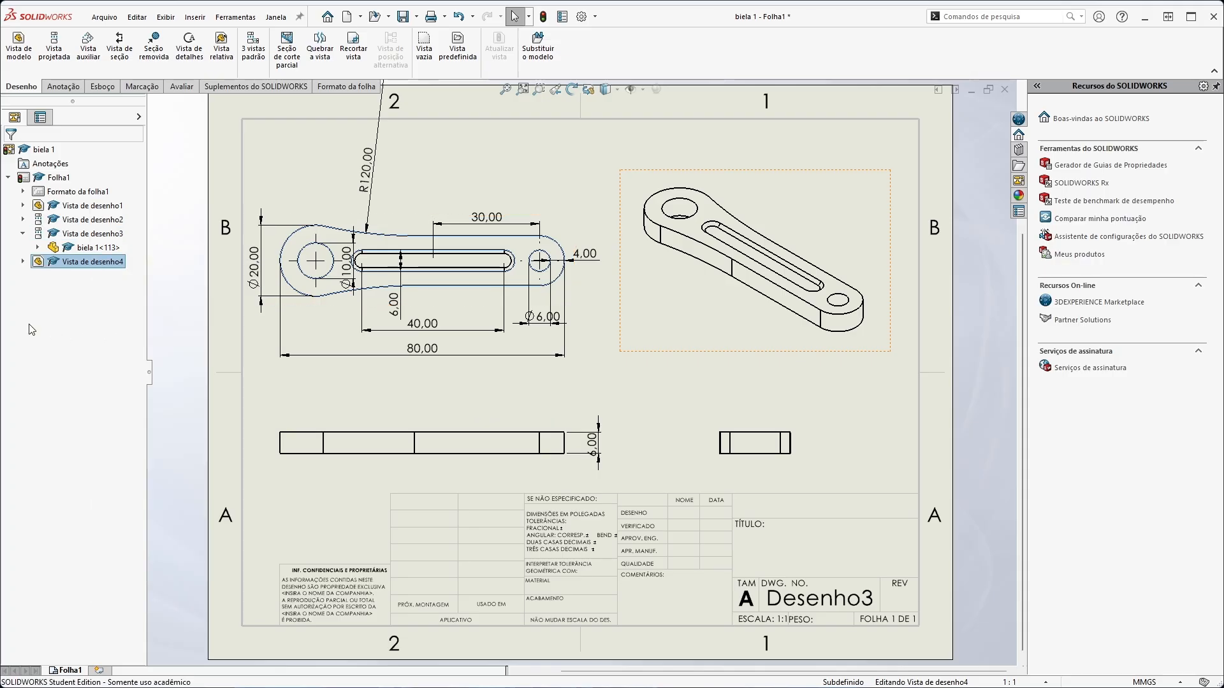
click(164, 378)
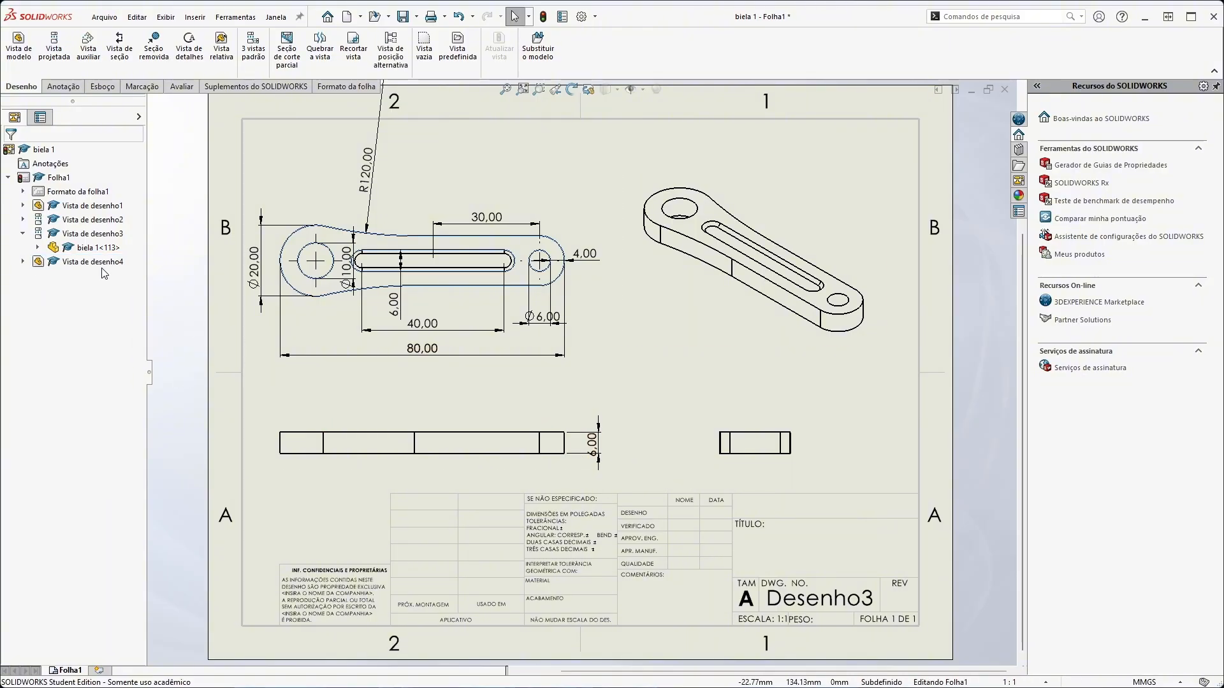
Delete the projected side view of the rod from the sheet
click(97, 217)
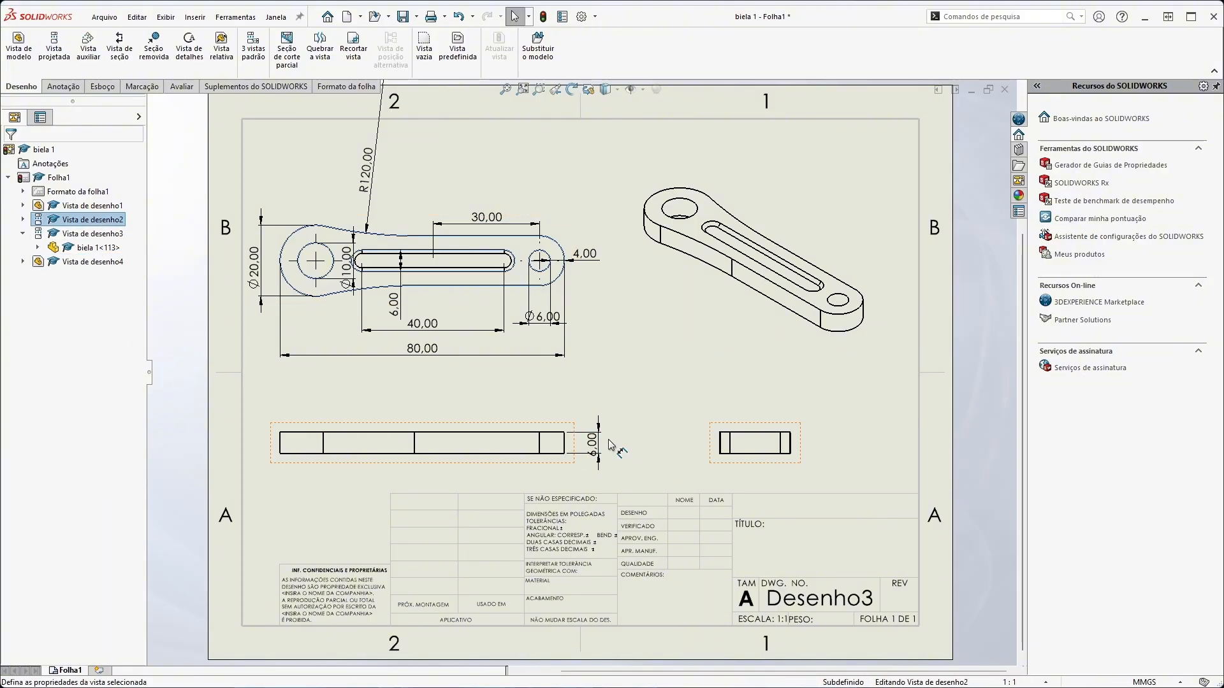
key(Delete)
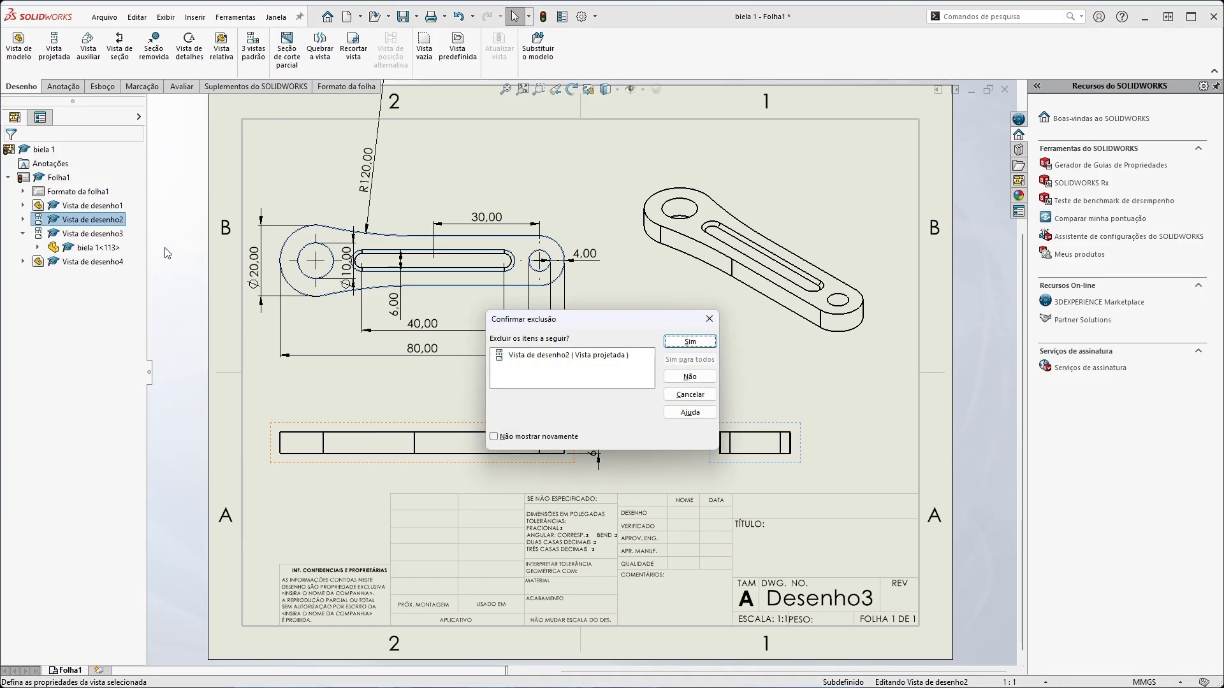
click(690, 342)
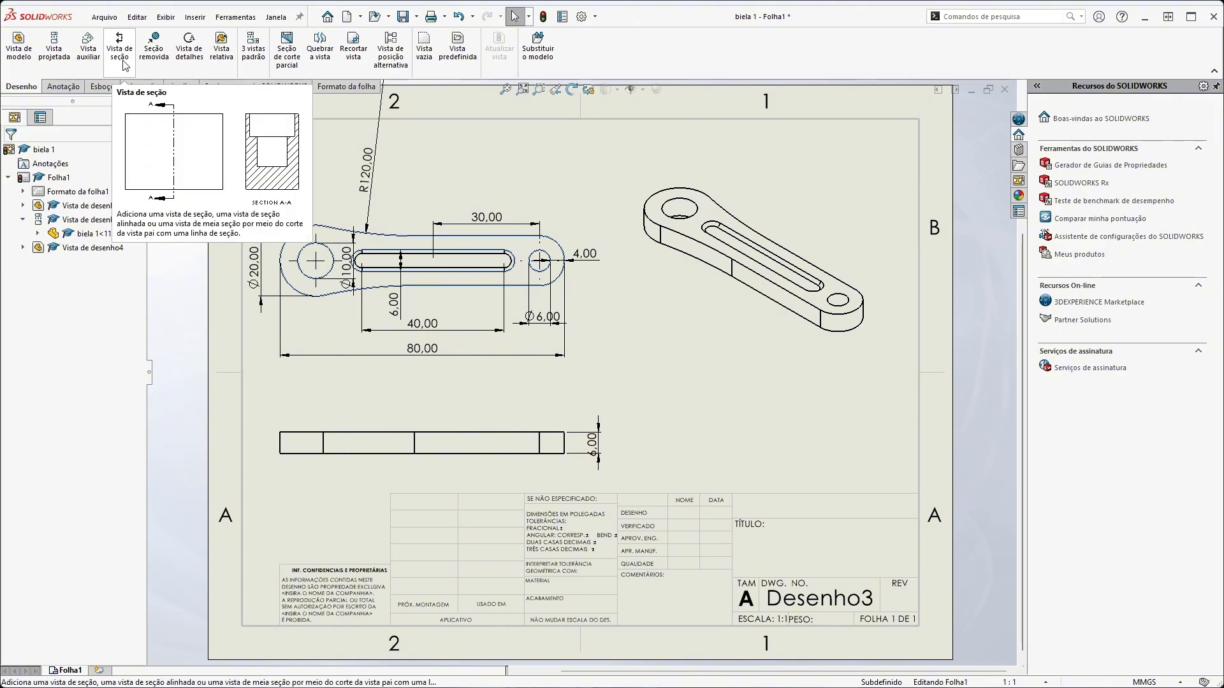
Rearrange the views: move the isometric view down beside the front view, the top view up, and the front view slightly right
click(692, 310)
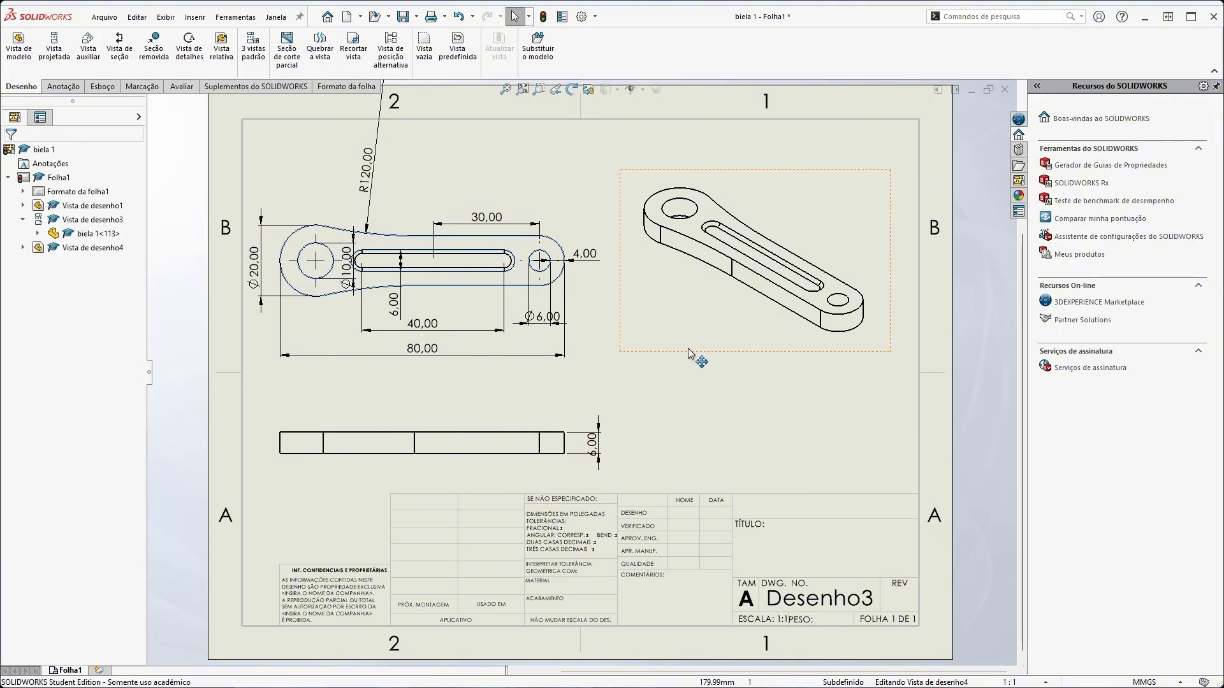
drag(690, 350, 717, 503)
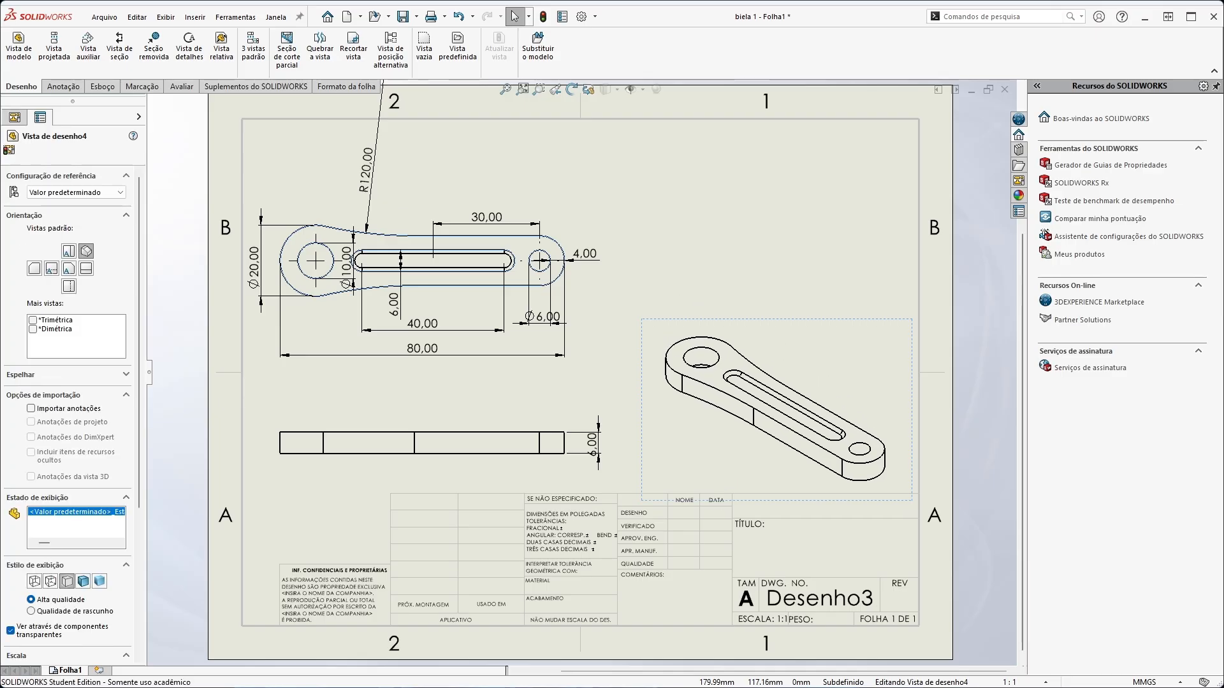
mouse_move(589, 312)
mouse_down()
mouse_move(599, 263)
mouse_move(605, 273)
mouse_up()
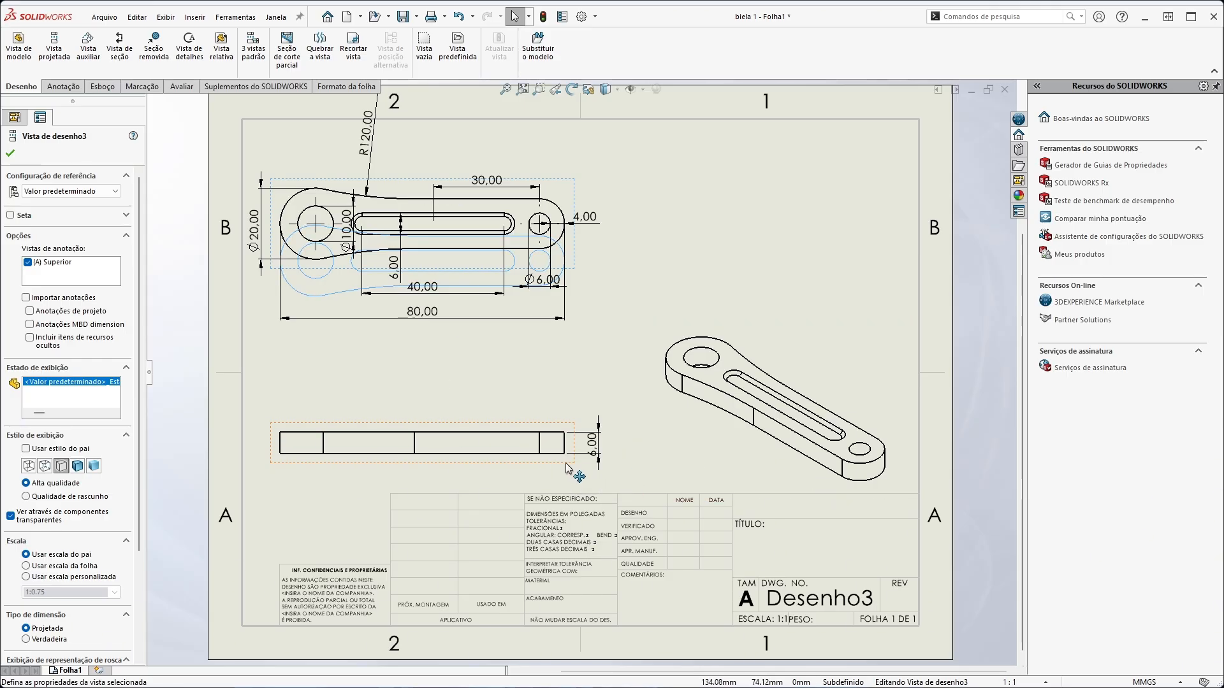
mouse_move(562, 471)
mouse_down()
mouse_move(574, 428)
mouse_move(614, 425)
mouse_move(578, 474)
mouse_up()
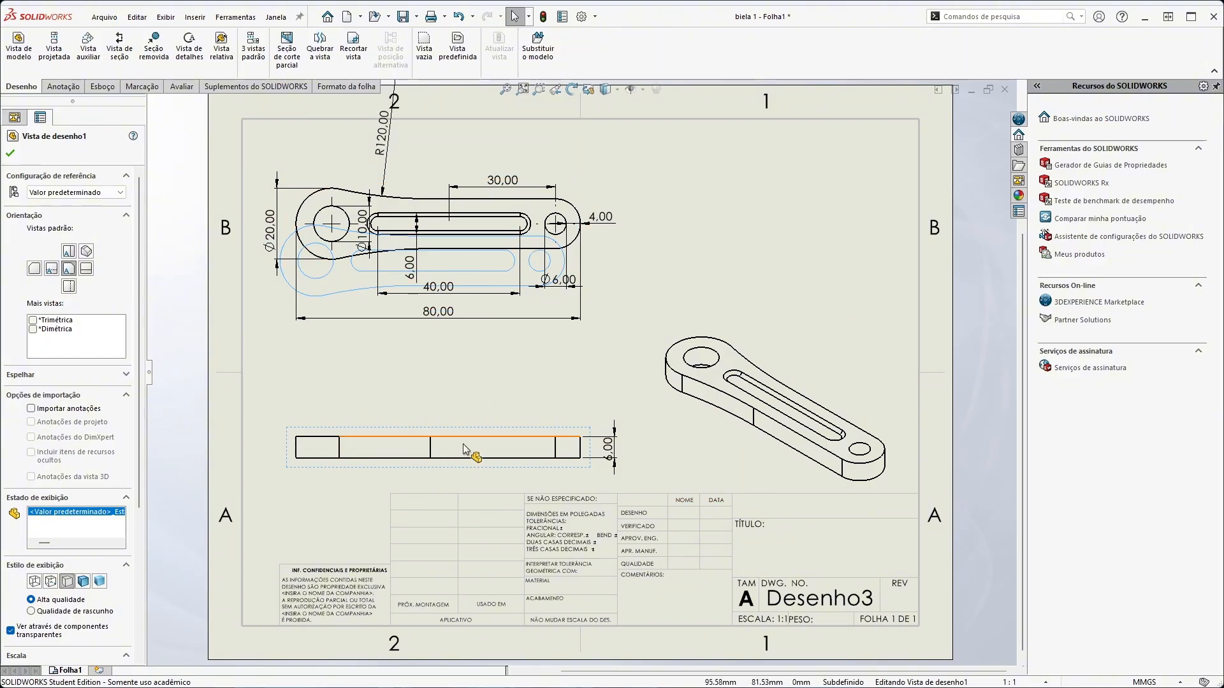
click(537, 376)
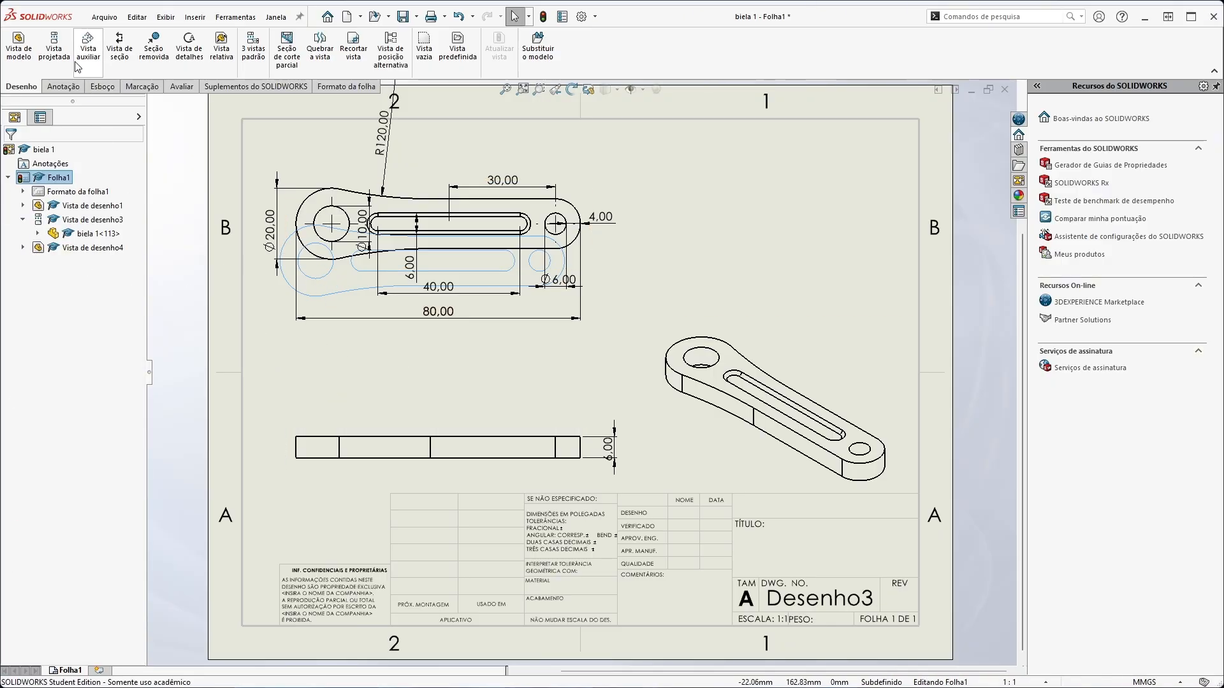
Create section view A-A with a vertical cutting line through the middle of the slot and place it to the right of the top view
click(119, 57)
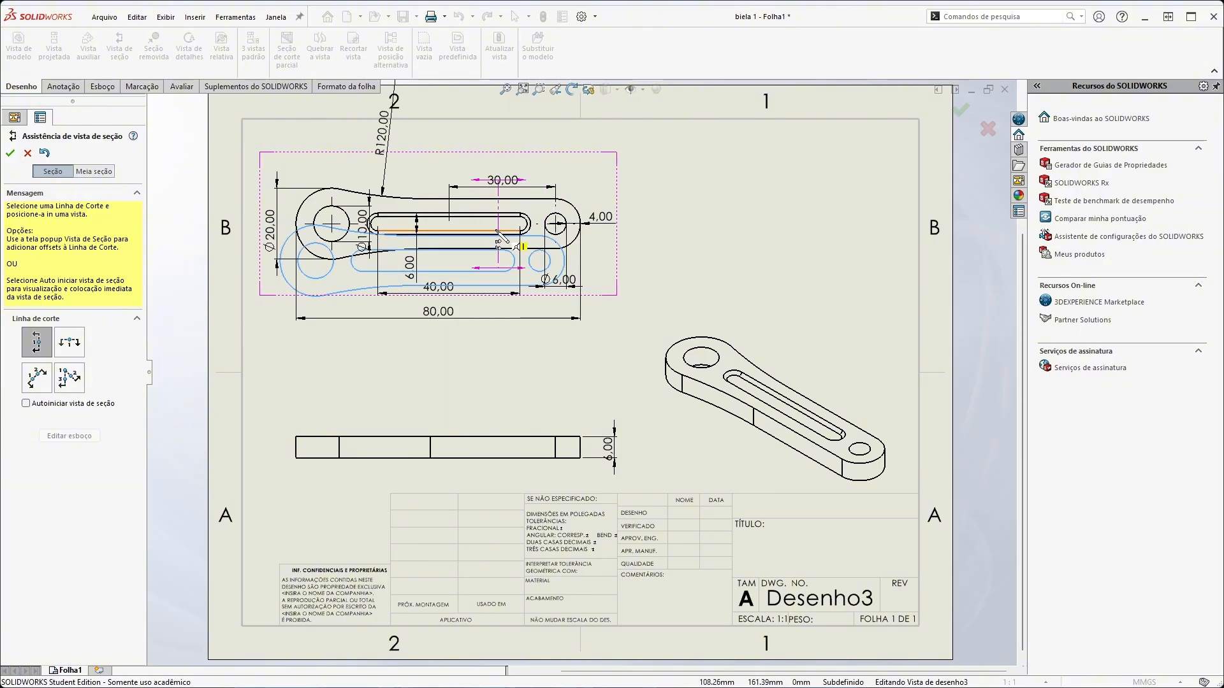
click(451, 234)
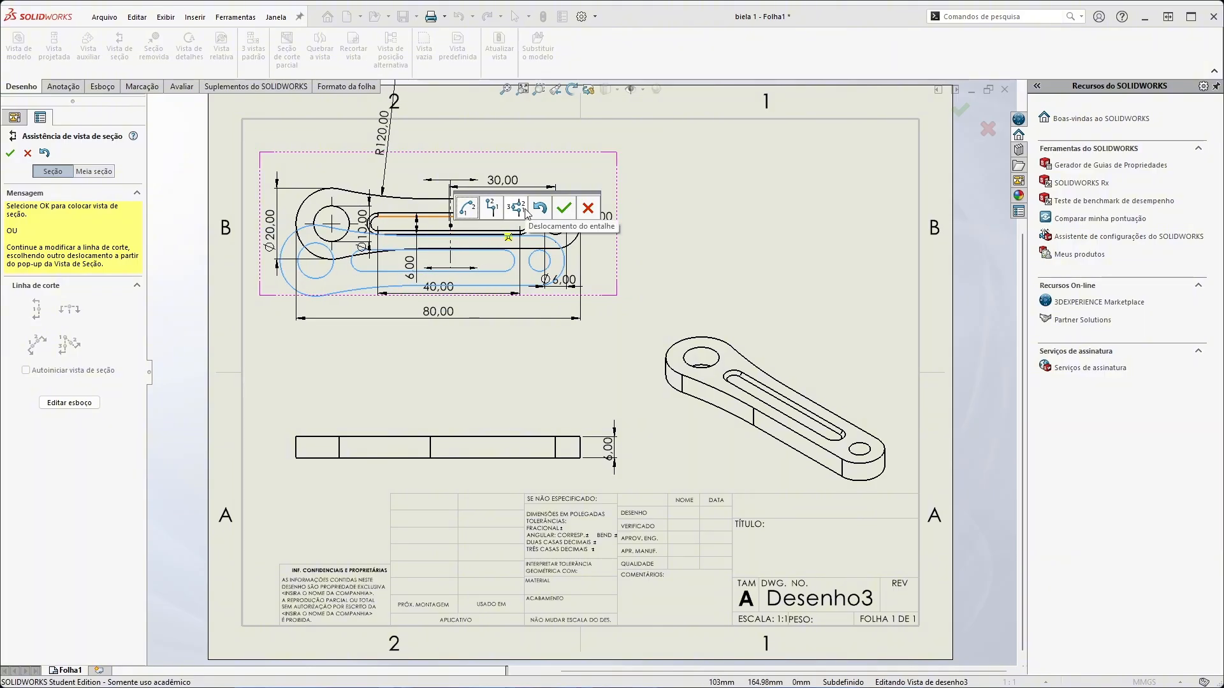
click(563, 208)
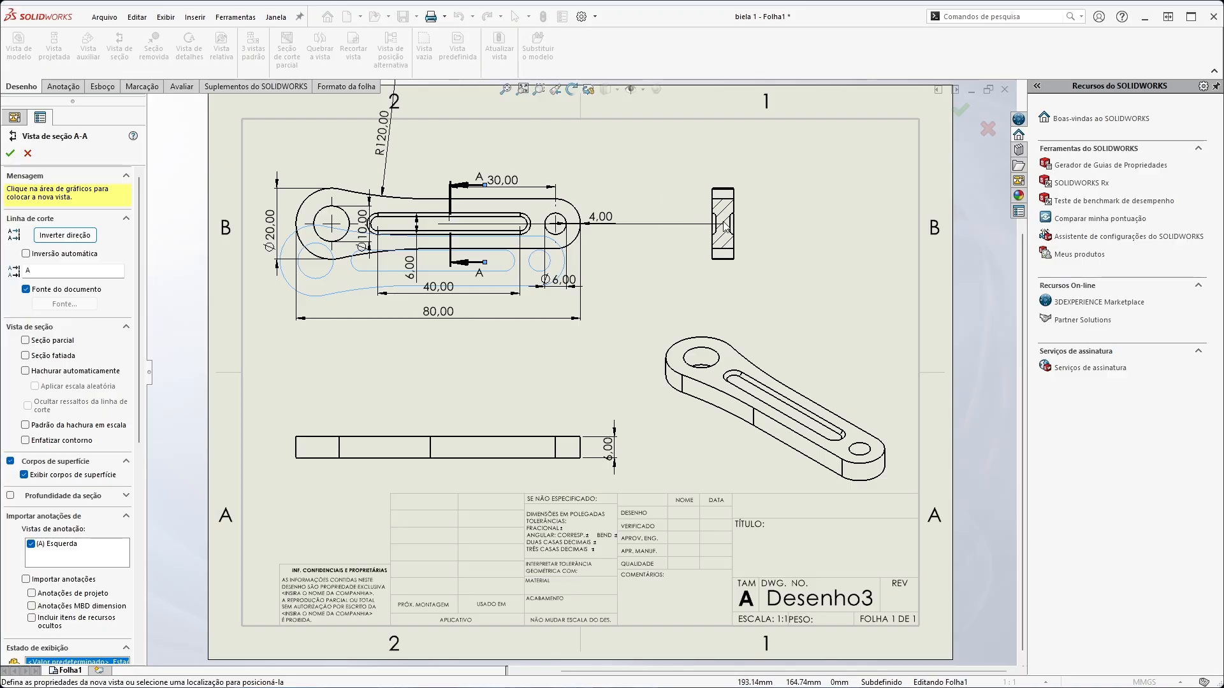
click(722, 223)
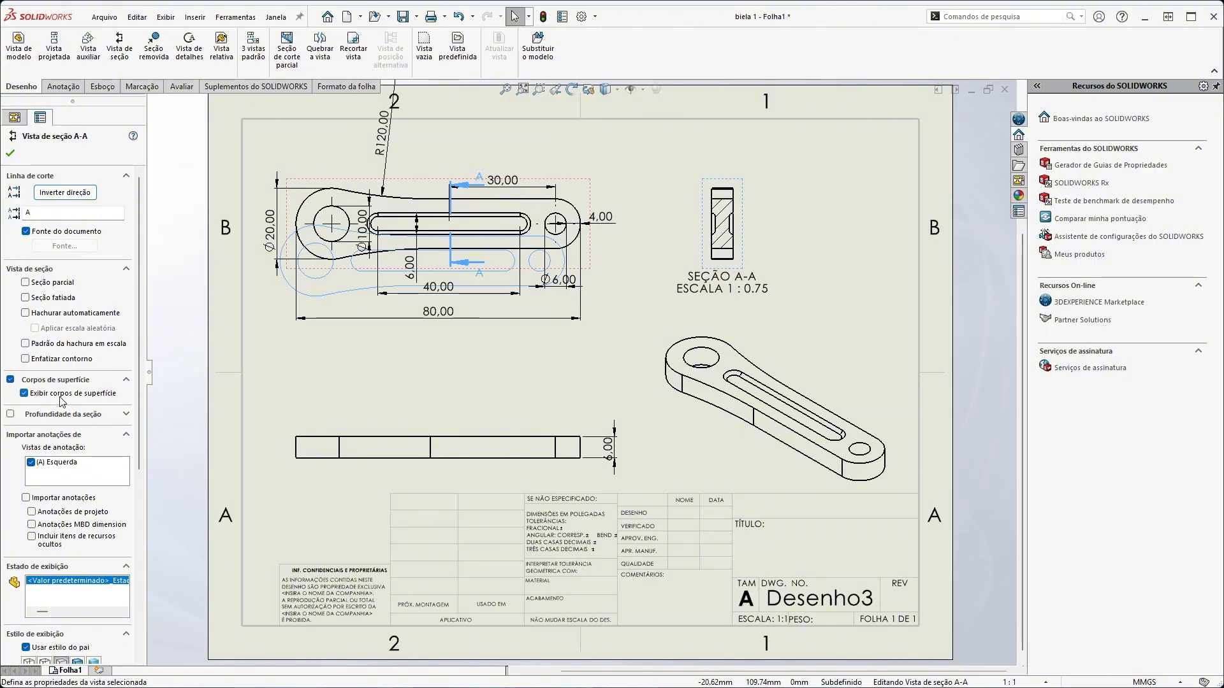
Turn off outline emphasis for section A-A, try its hidden-lines-visible style and return it to hidden lines removed
click(26, 359)
scroll(92, 507, down, 5)
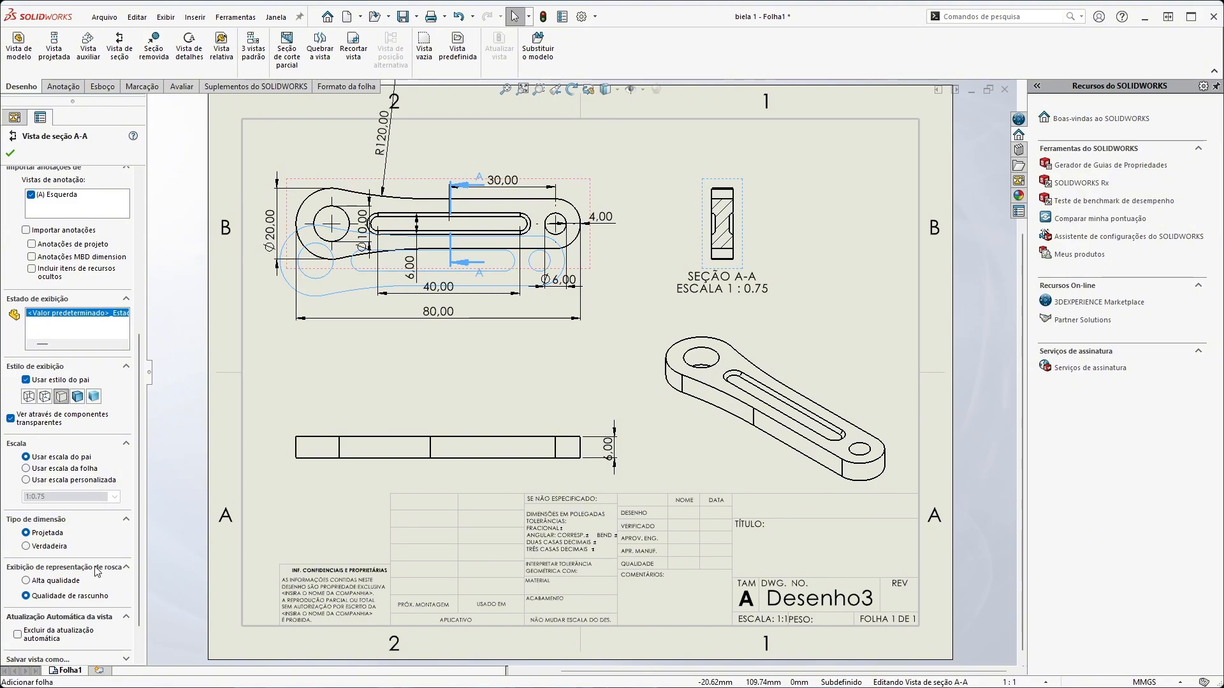
click(45, 396)
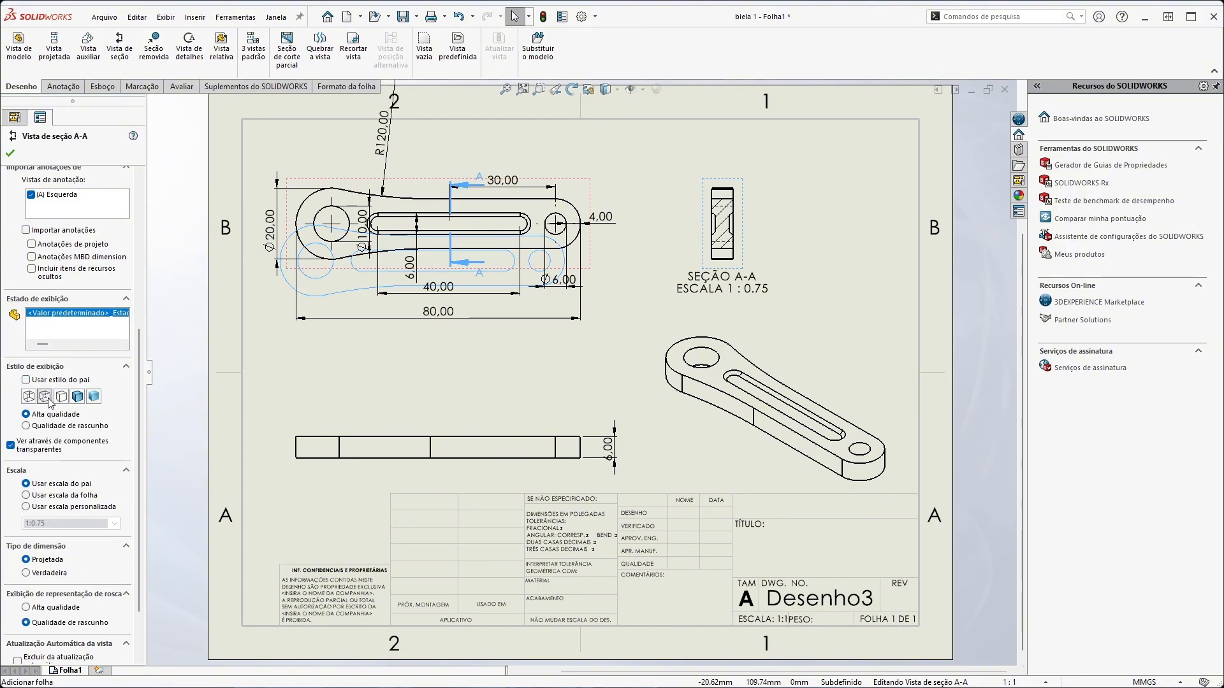
click(61, 397)
scroll(63, 502, down, 3)
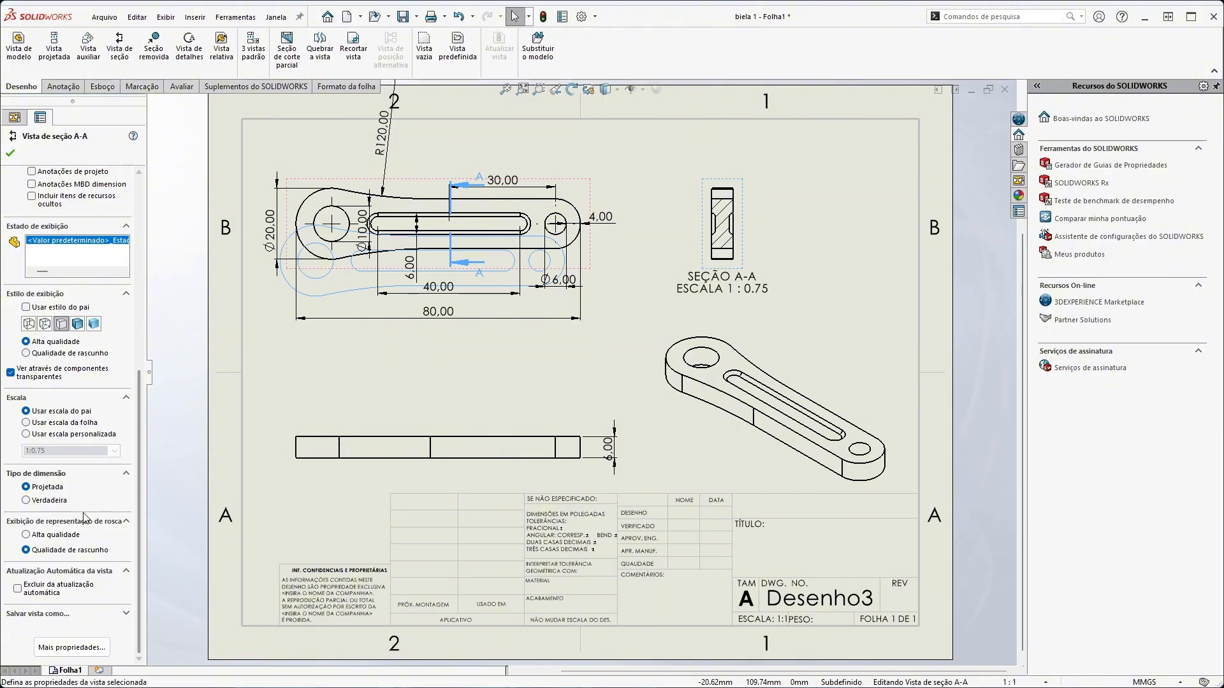
scroll(69, 510, up, 10)
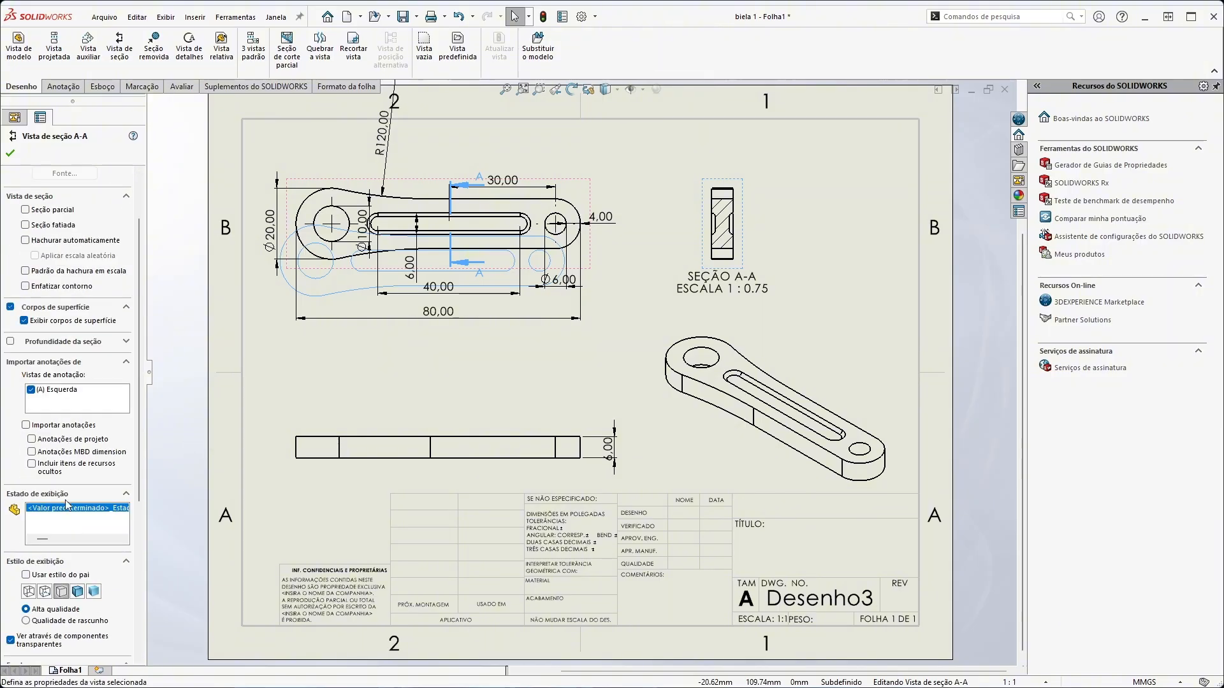
click(10, 153)
click(756, 278)
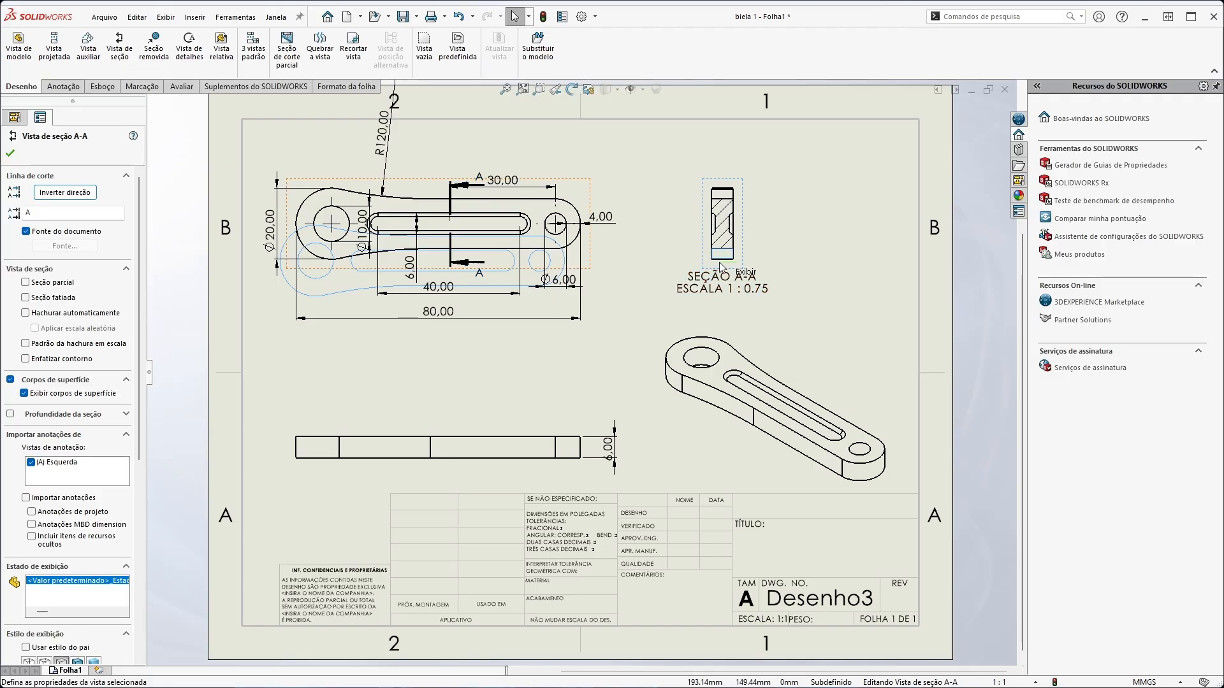
Move section view A-A closer to the top view and undo the section view
drag(744, 265, 679, 259)
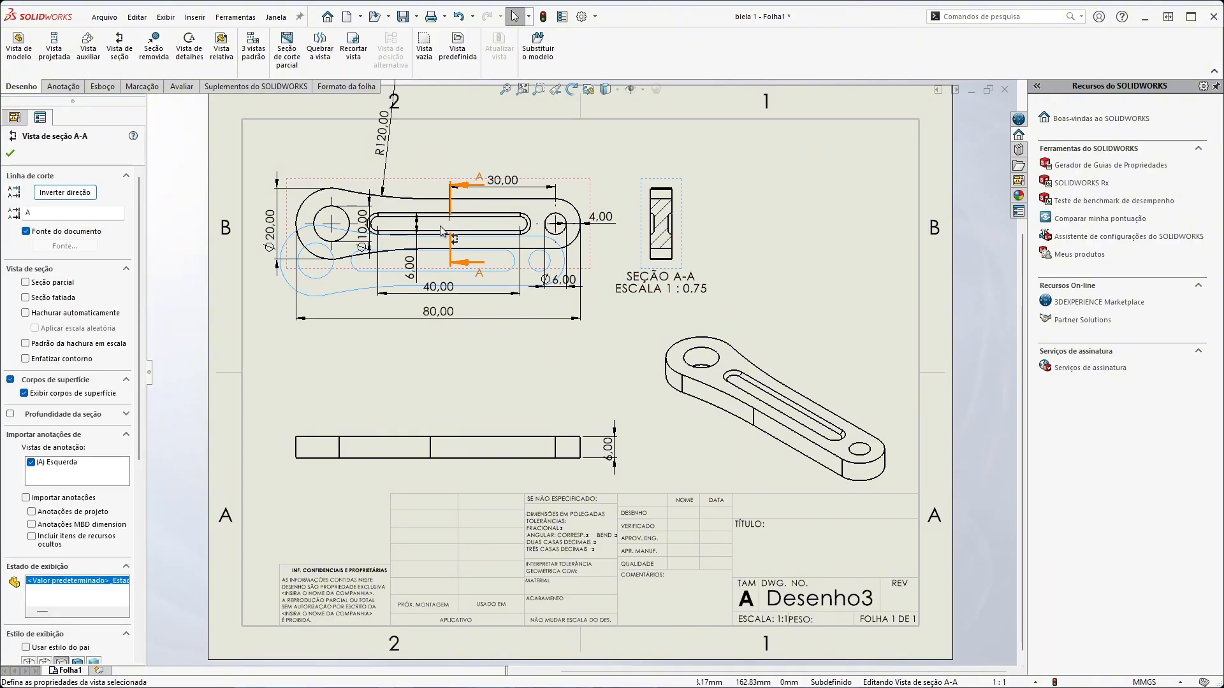
click(499, 396)
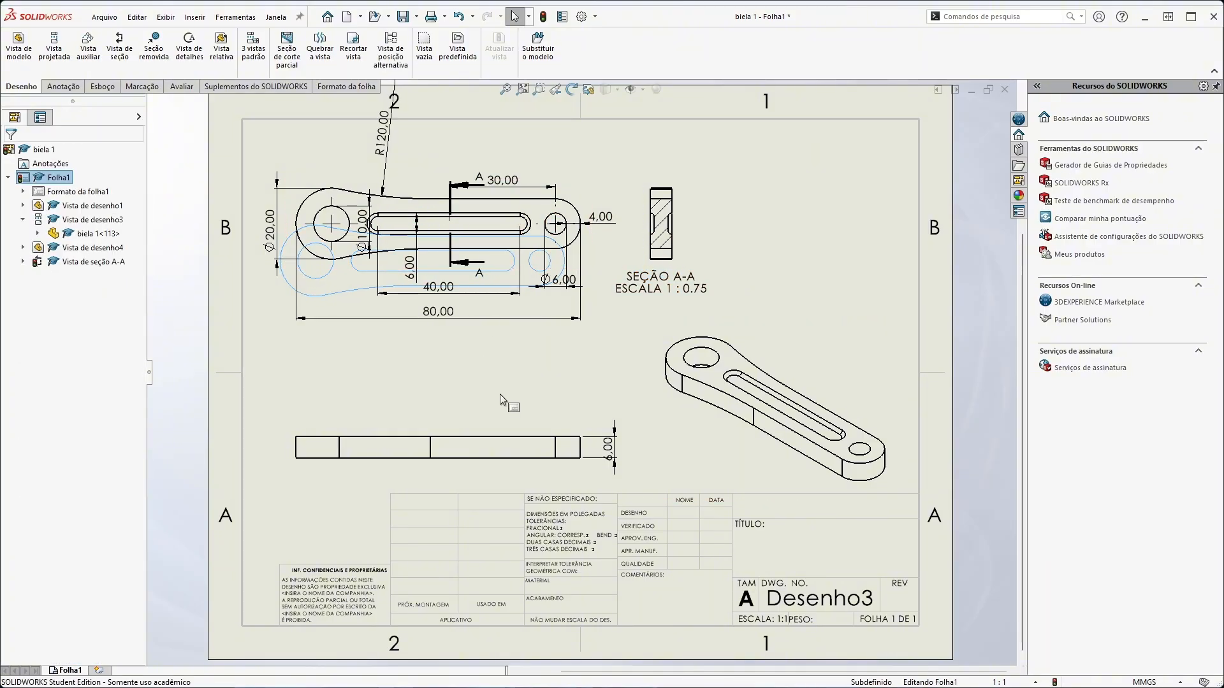
key(ctrl+z)
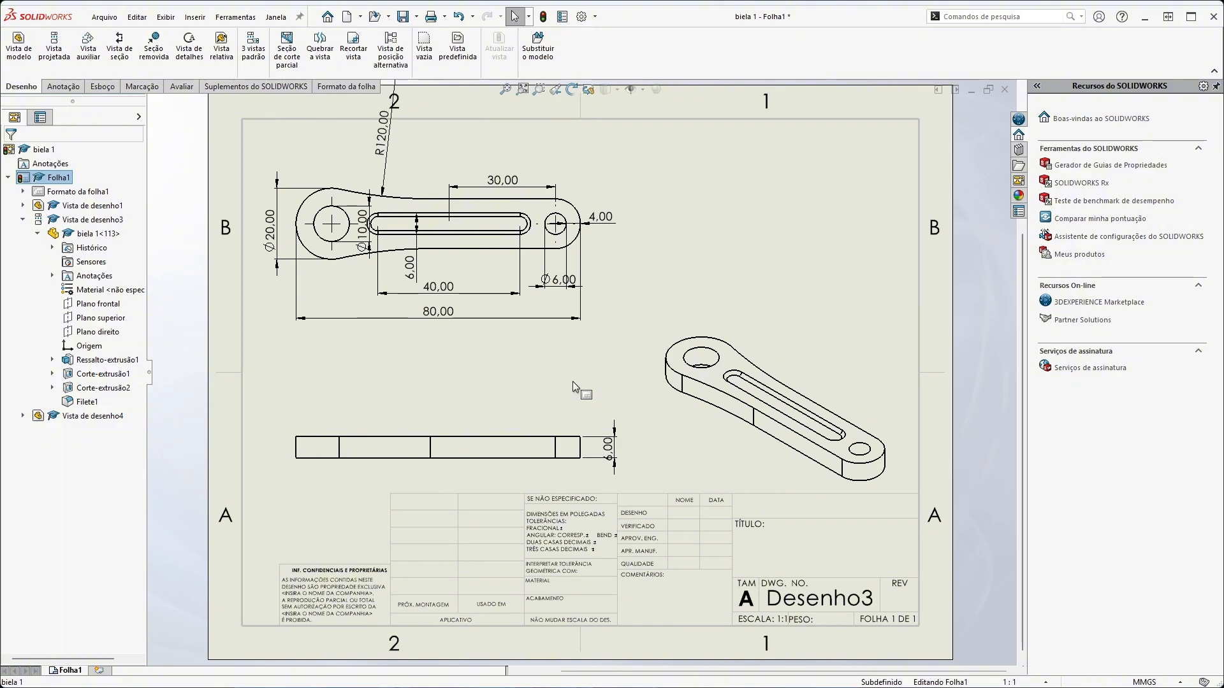
Break the top view with two vertical break lines across the slot
click(320, 51)
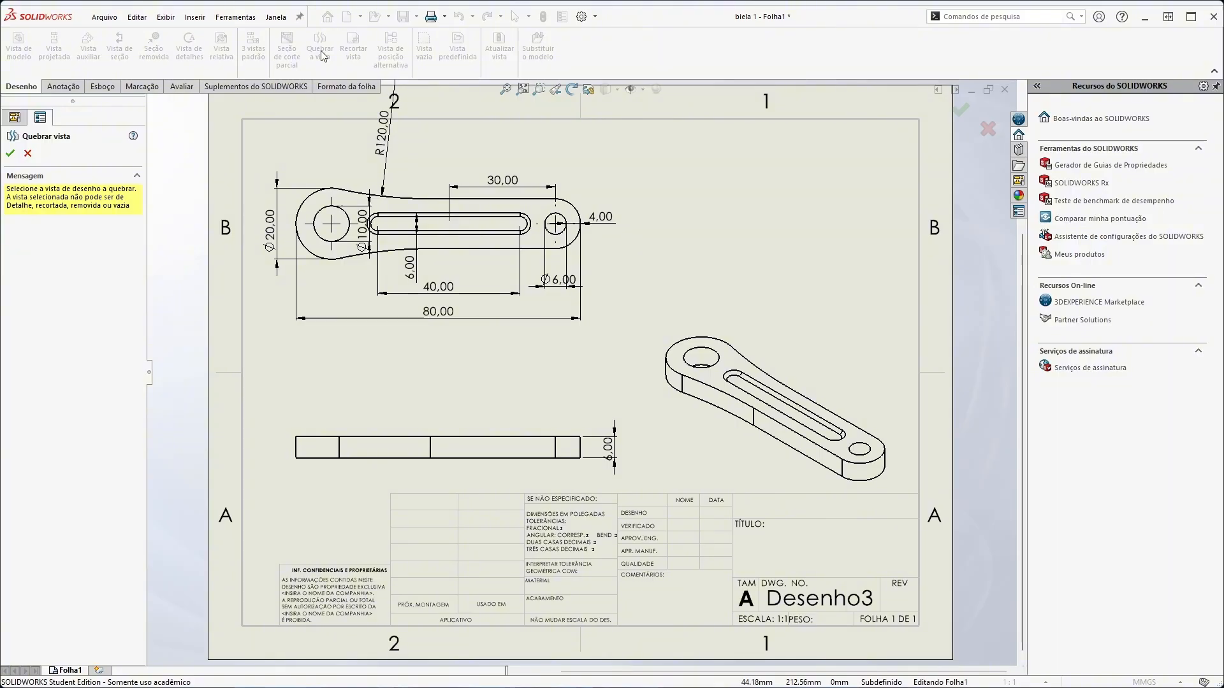
click(450, 250)
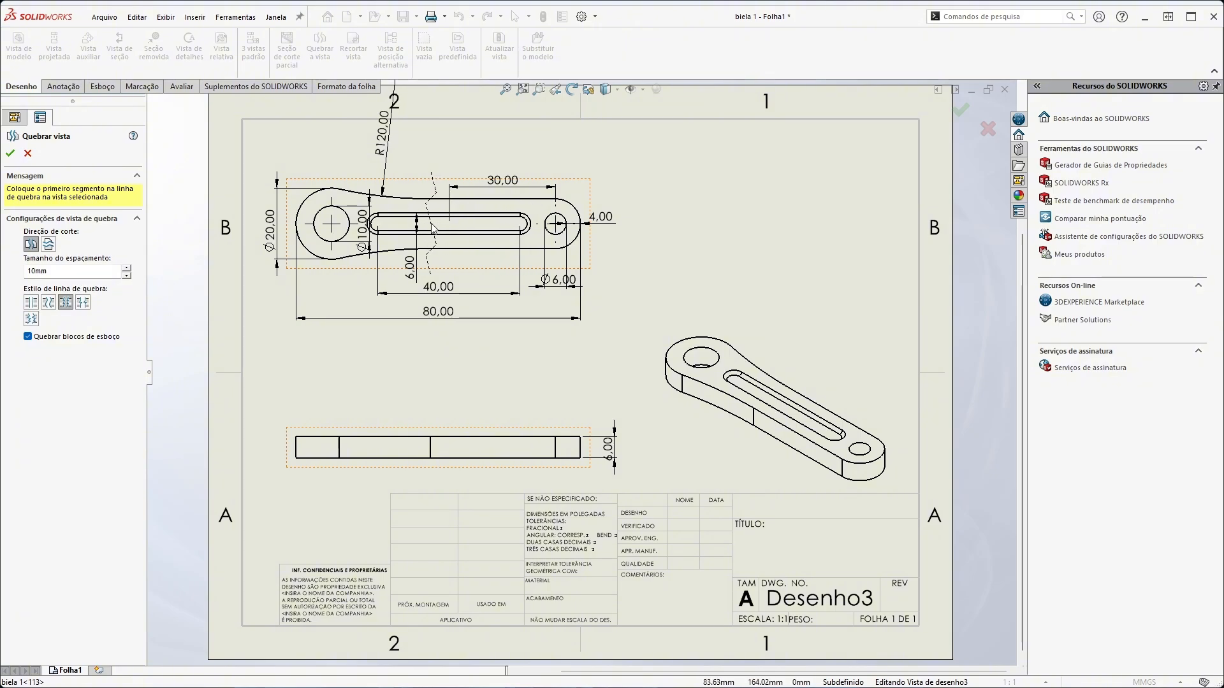
click(432, 226)
click(495, 230)
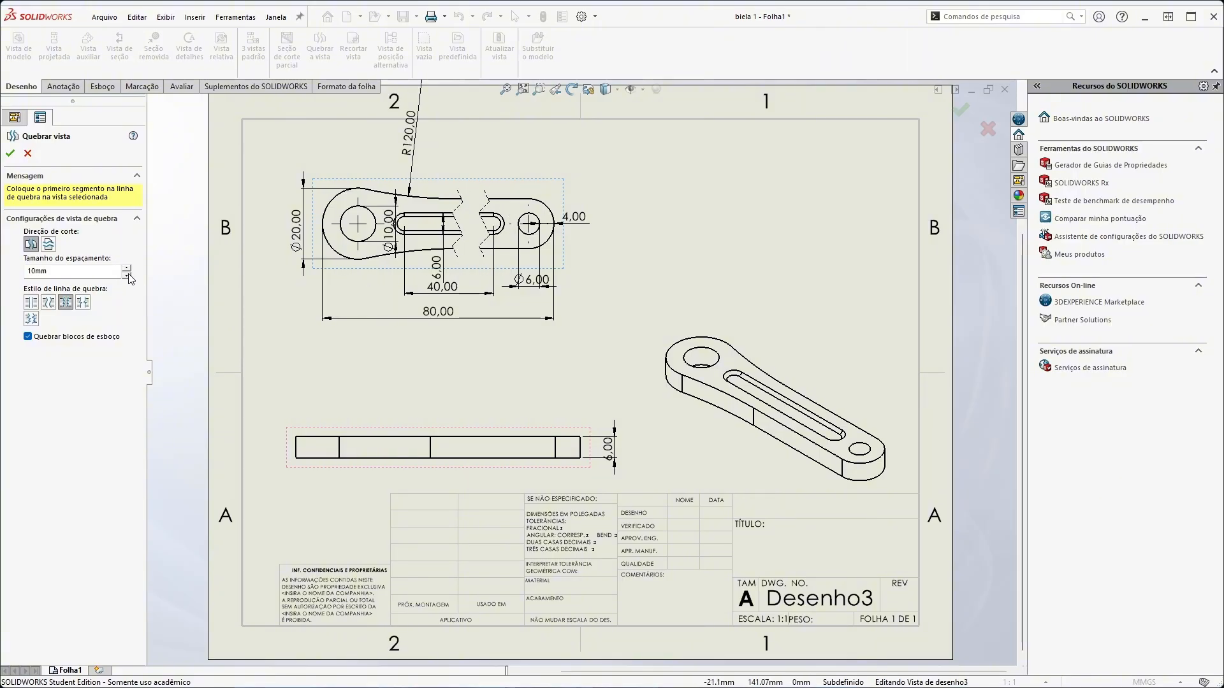
Set the gap of the top view's break to 5 mm, accept the broken view and undo it
drag(83, 271, 4, 275)
text(5mm)
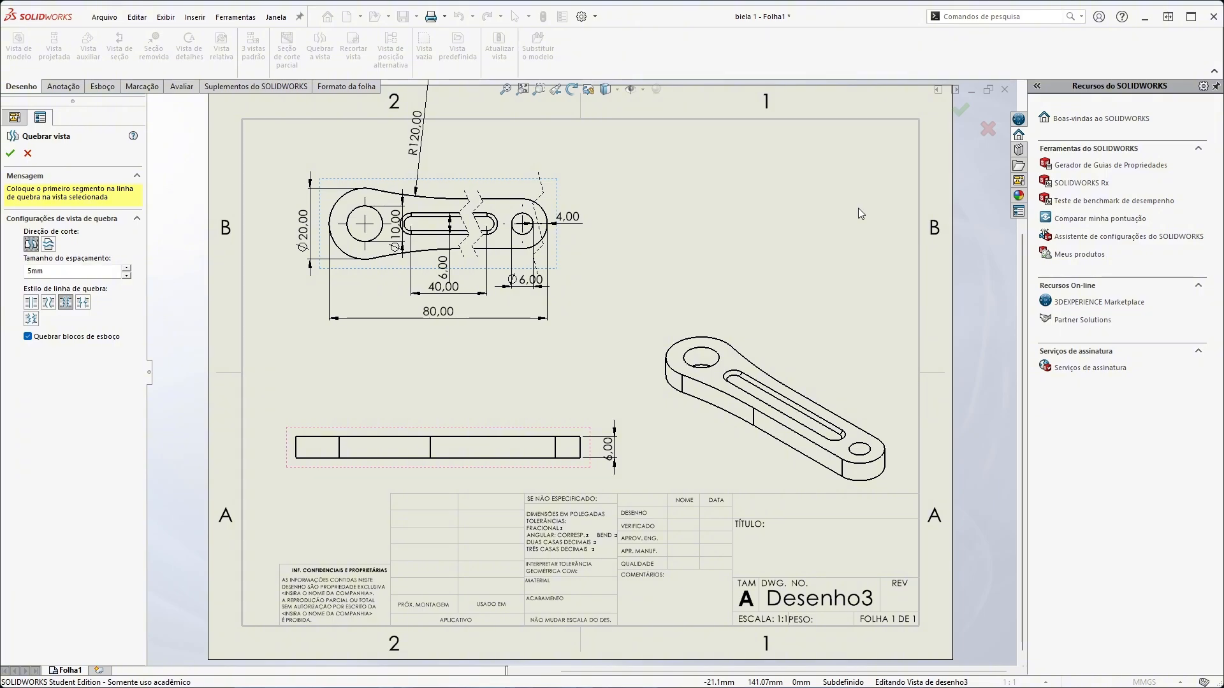
click(72, 304)
click(10, 153)
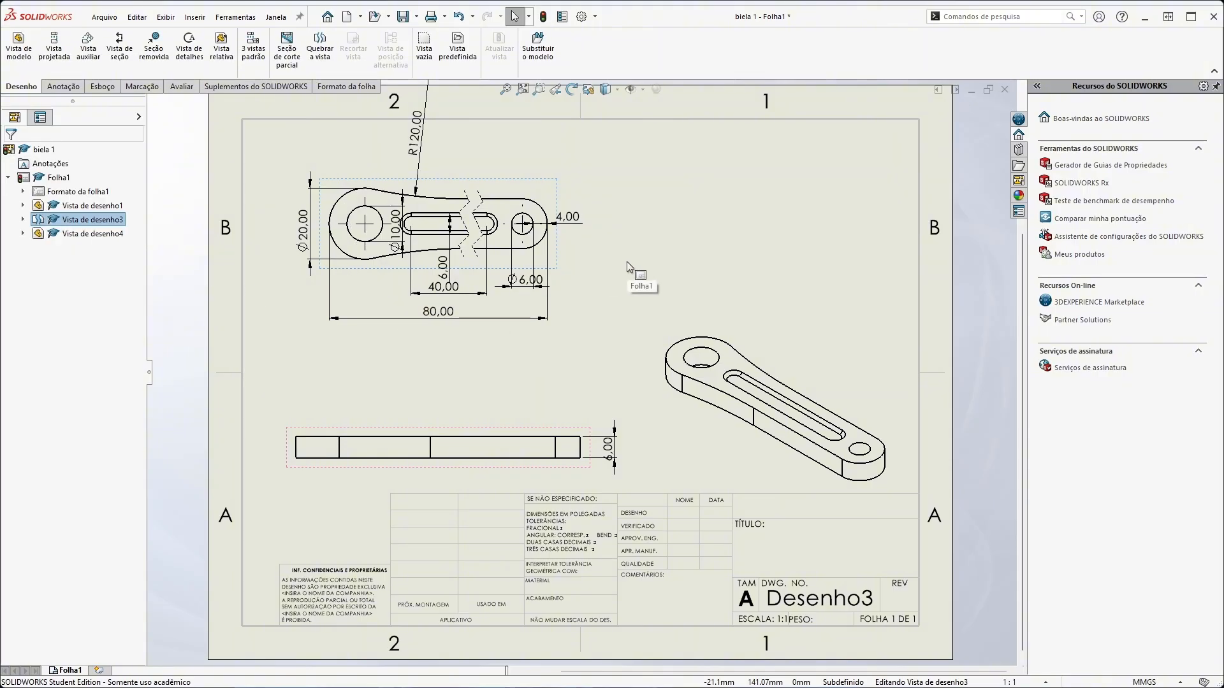
key(ctrl+z)
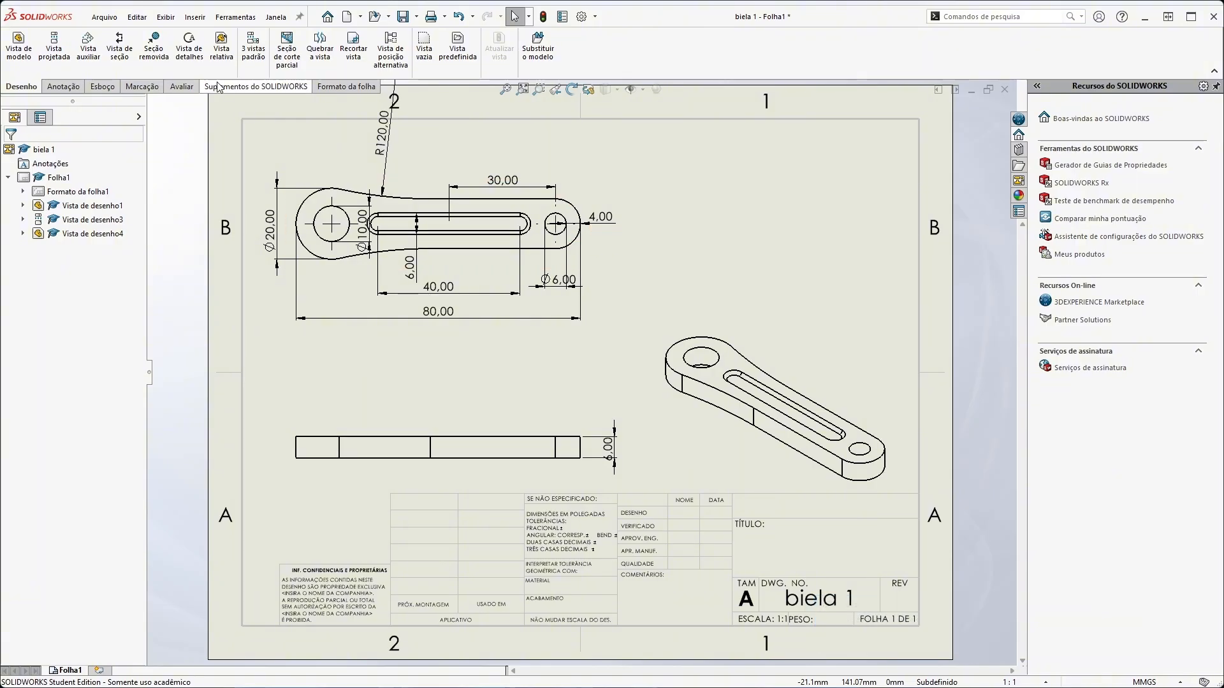
Create a detail view from a circle of about 9 mm radius centred on the slot's left arc, placing it above the isometric view
click(189, 52)
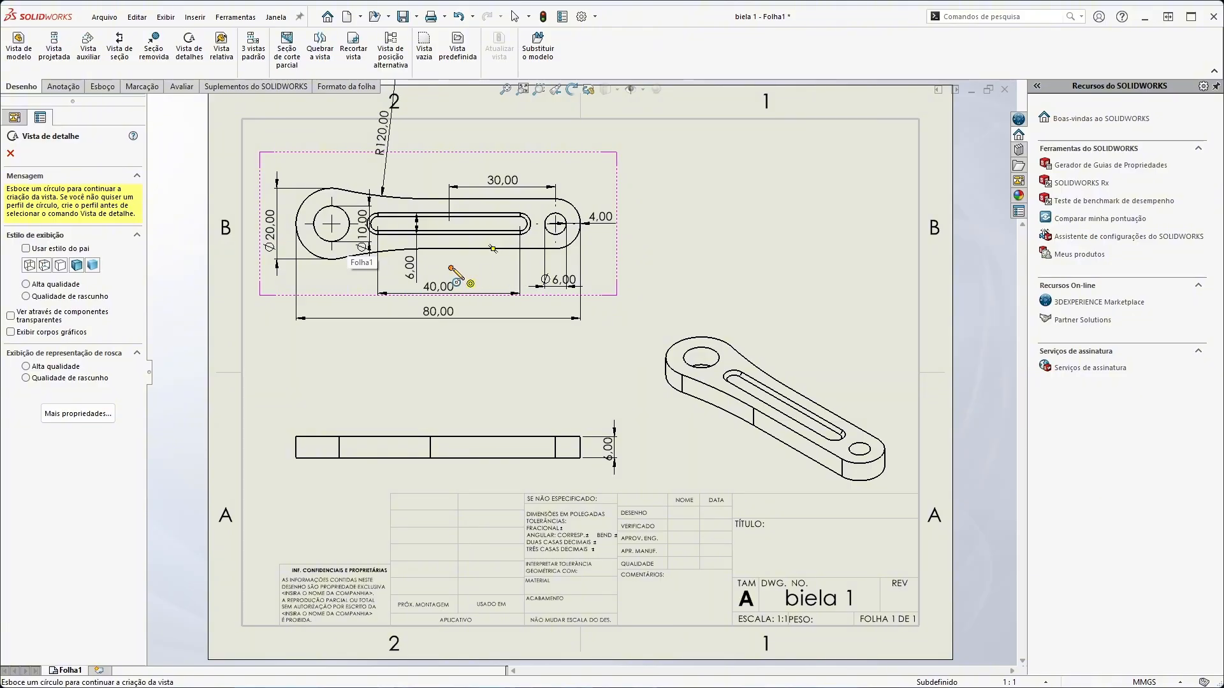
click(377, 223)
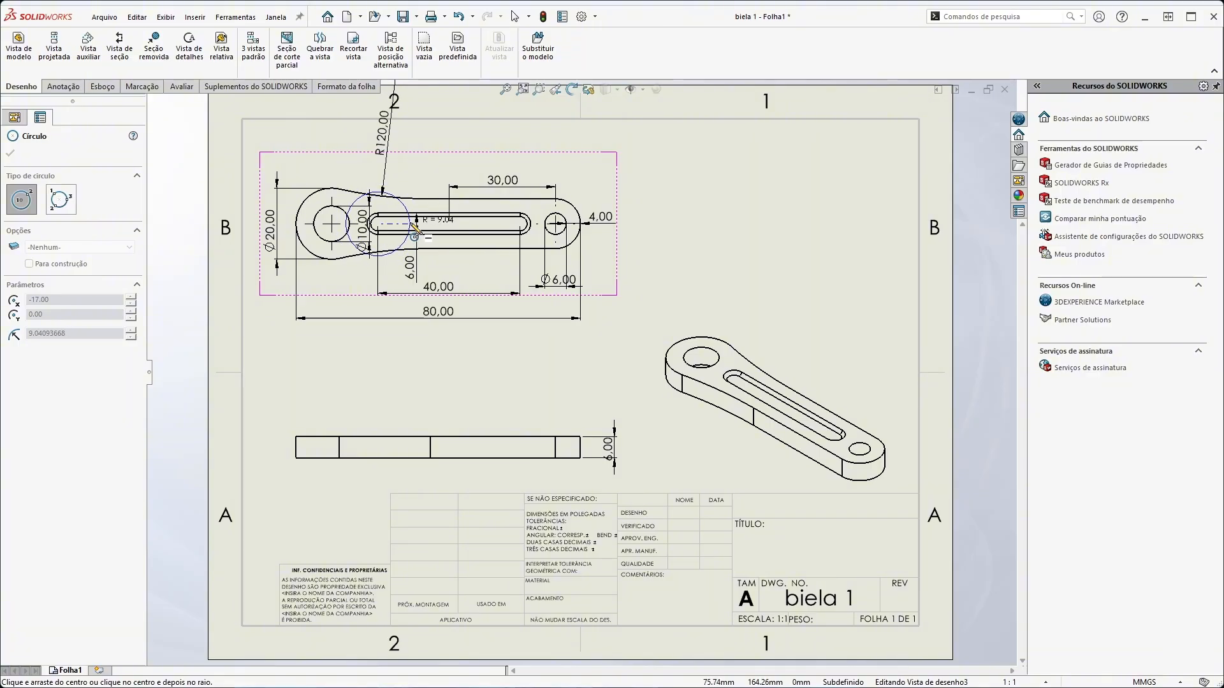
click(411, 225)
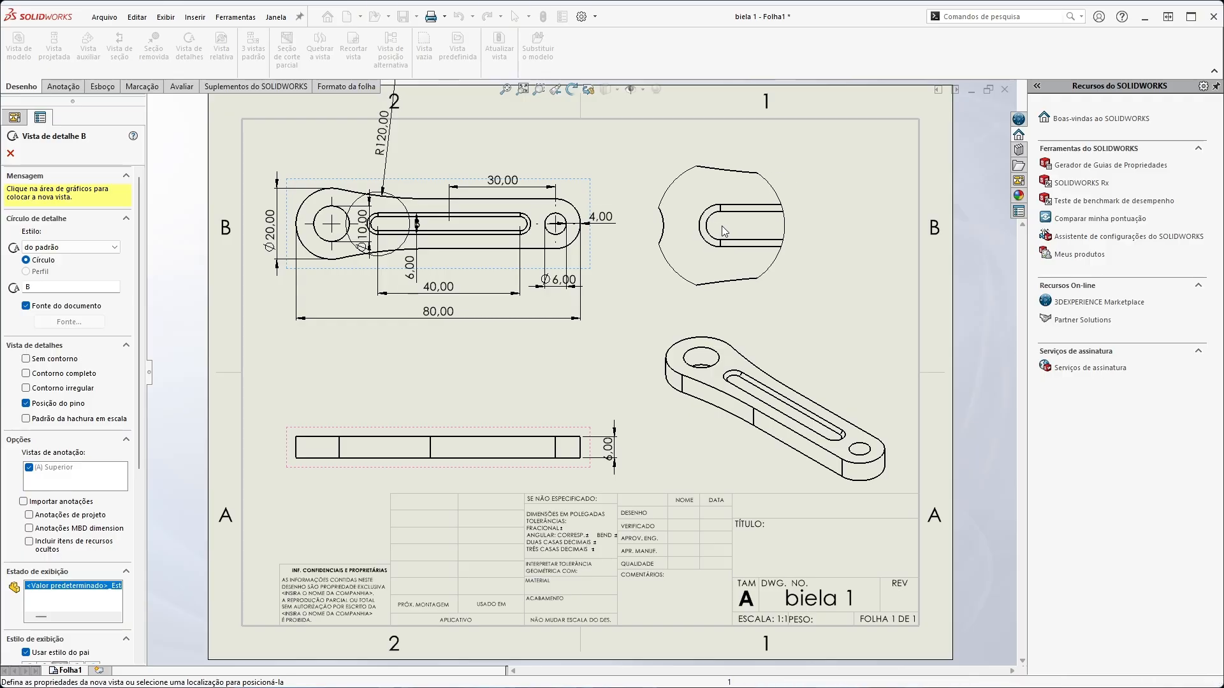
click(721, 226)
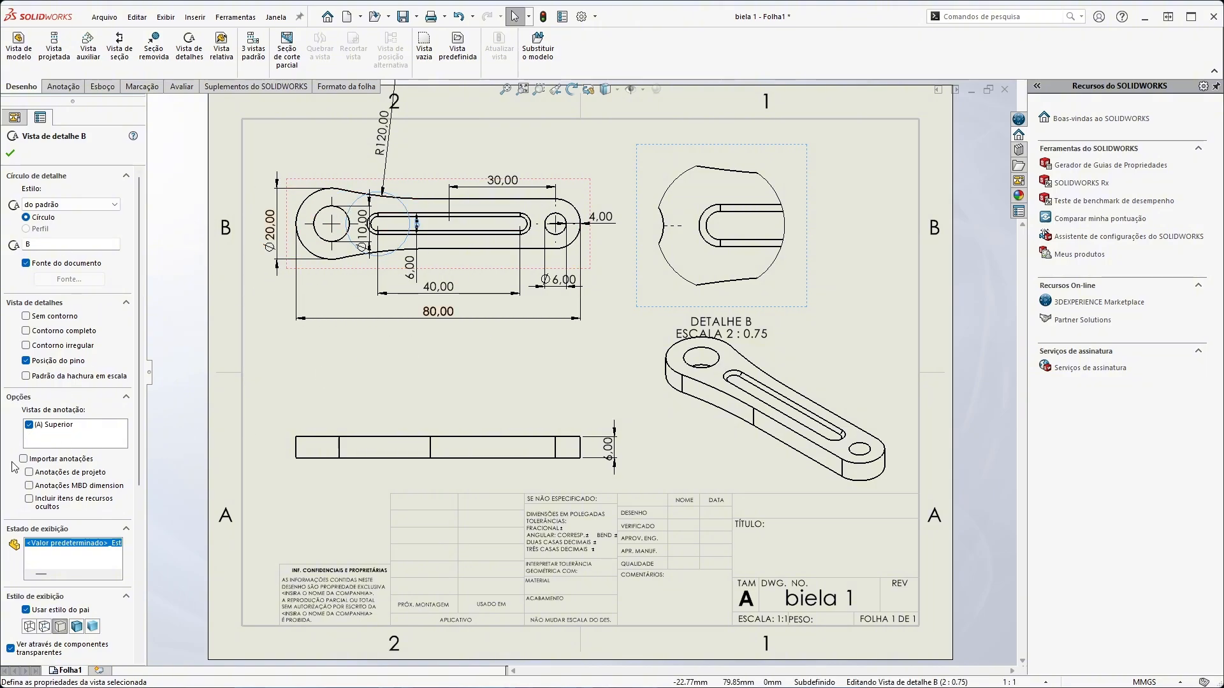
Try a custom scale of 3:0.75 on detail view B and return it to 2:0.75
scroll(5, 463, down, 4)
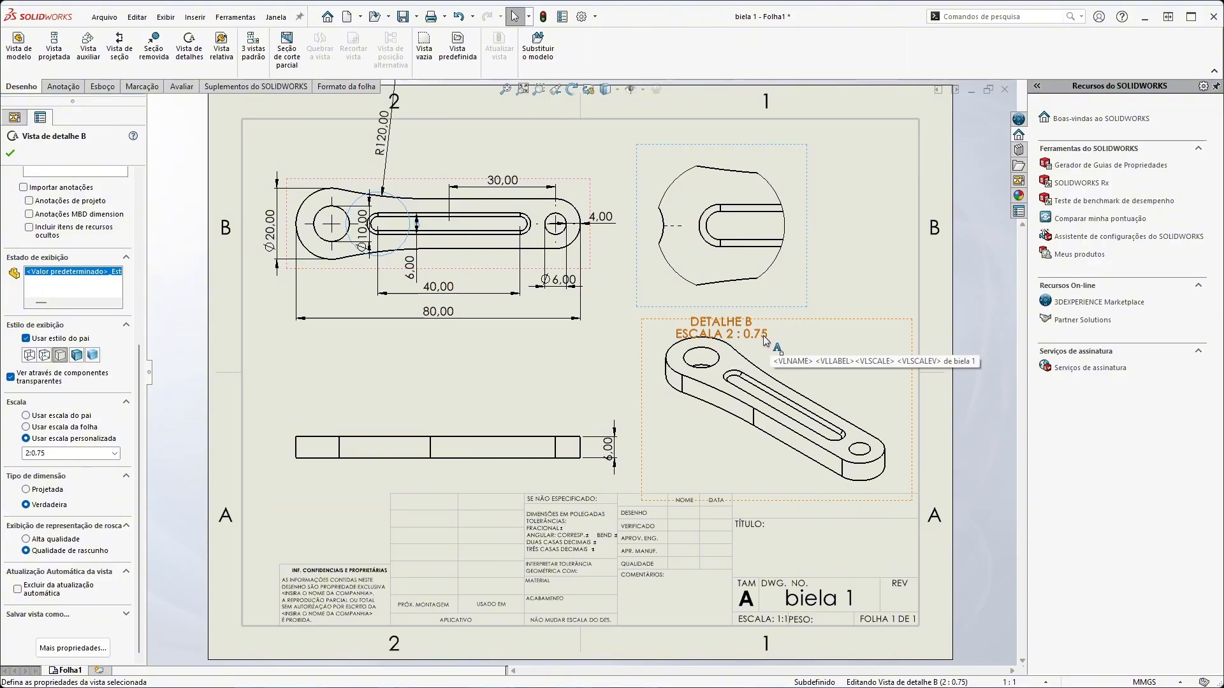
double_click(28, 452)
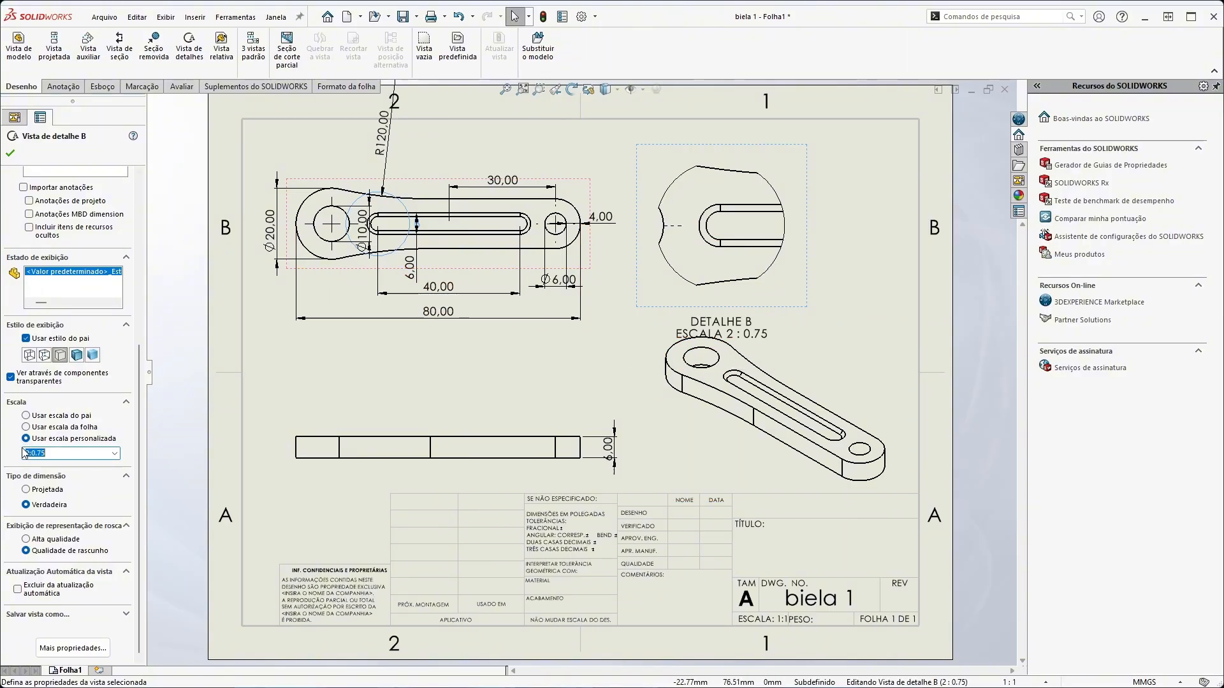
click(28, 453)
text(3:)
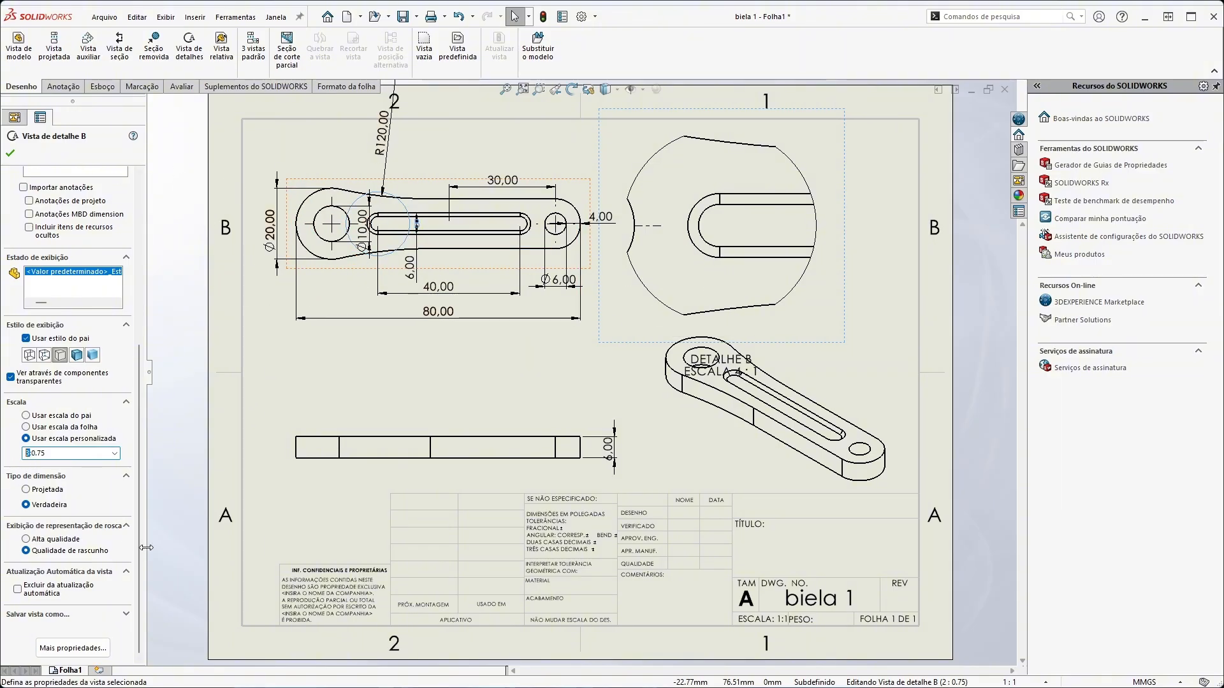
text(2)
key(Return)
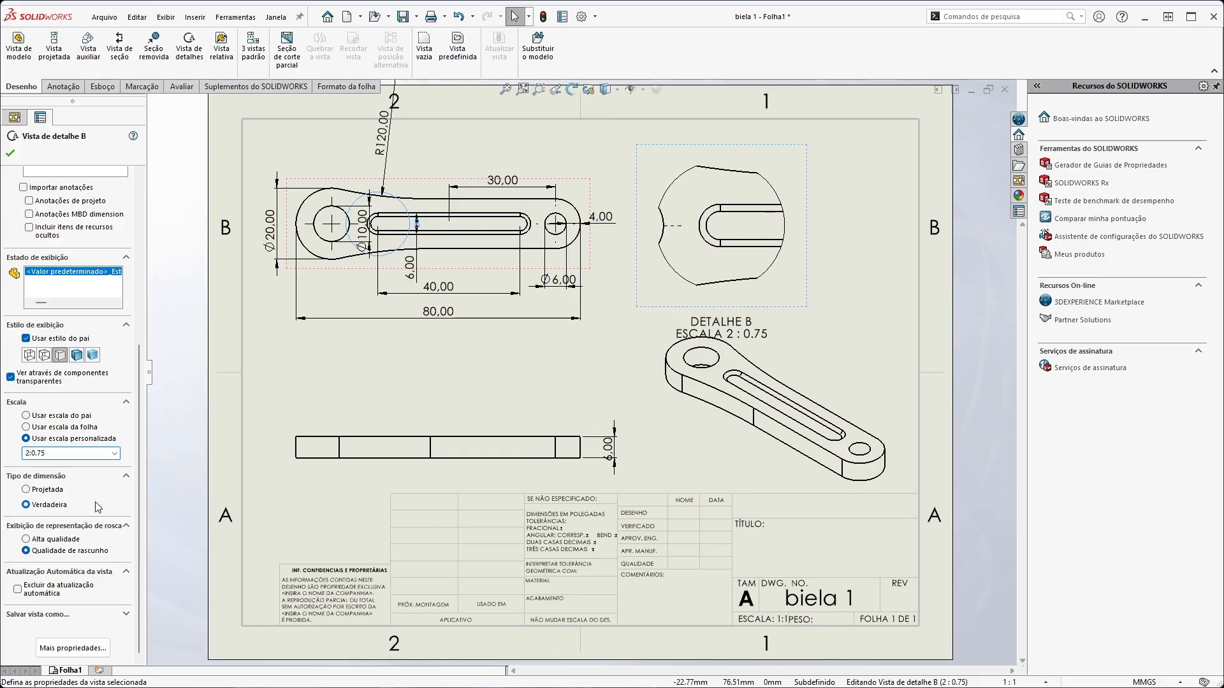
Try the no-outline, full-outline and jagged-outline options on detail view B, restore its default outline and accept the view
scroll(98, 507, up, 5)
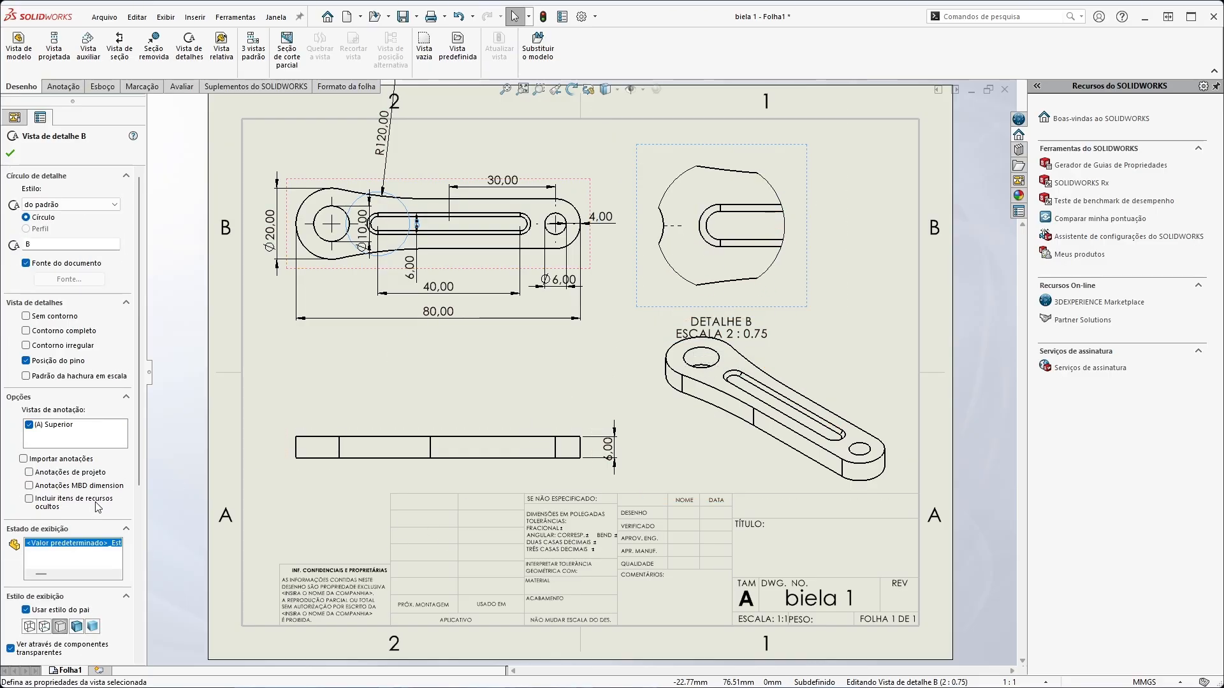
click(26, 317)
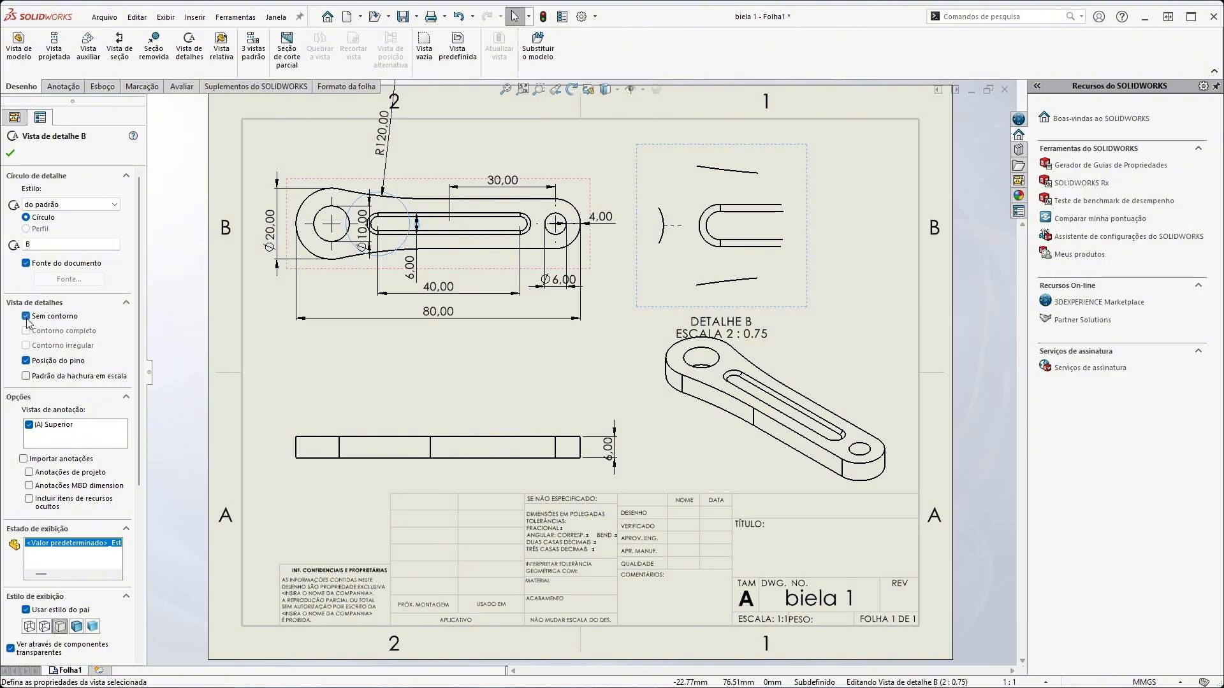
click(26, 316)
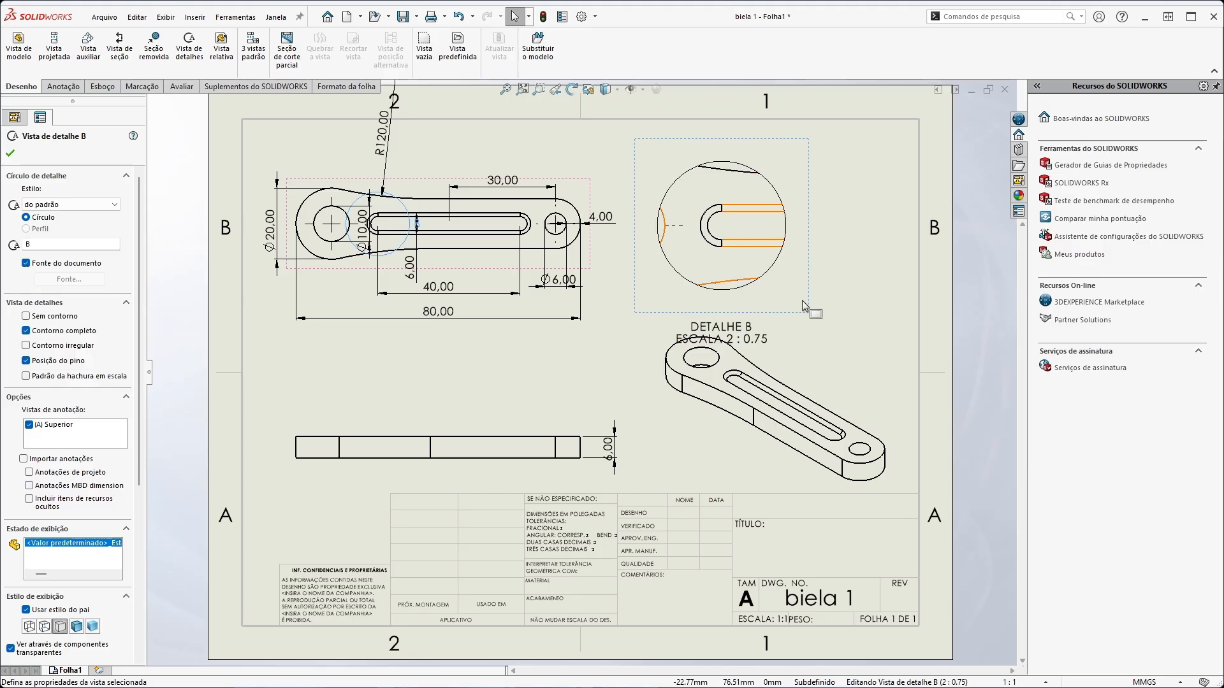
click(26, 345)
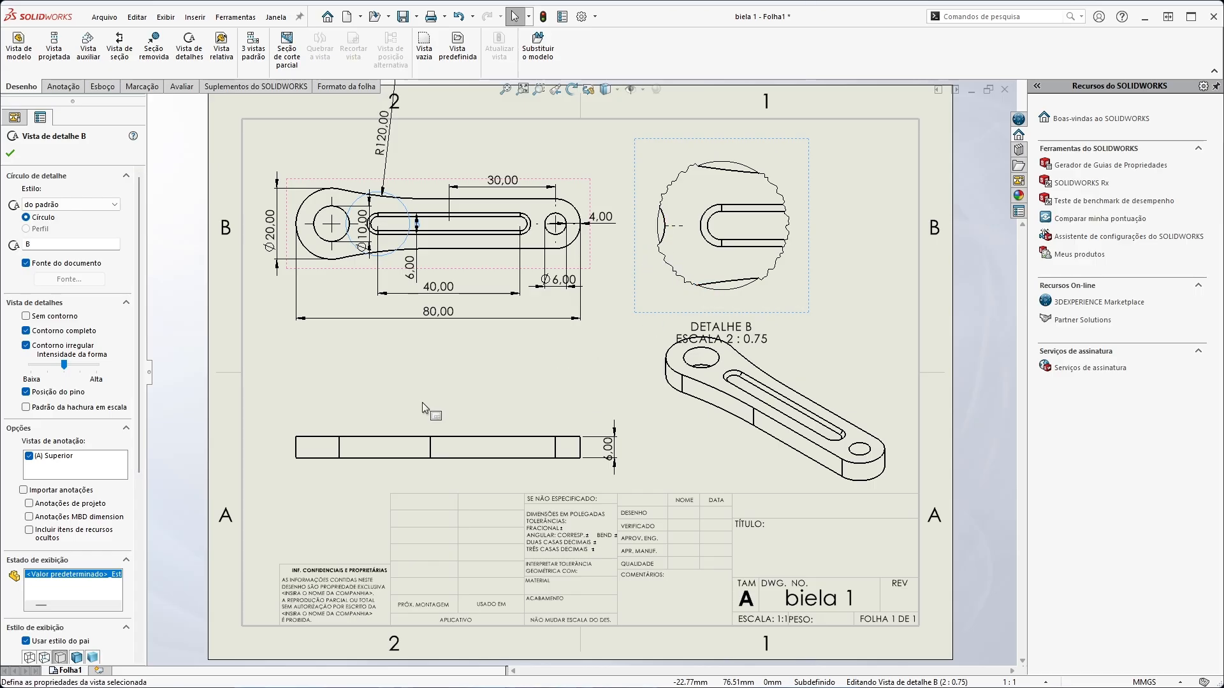
click(26, 346)
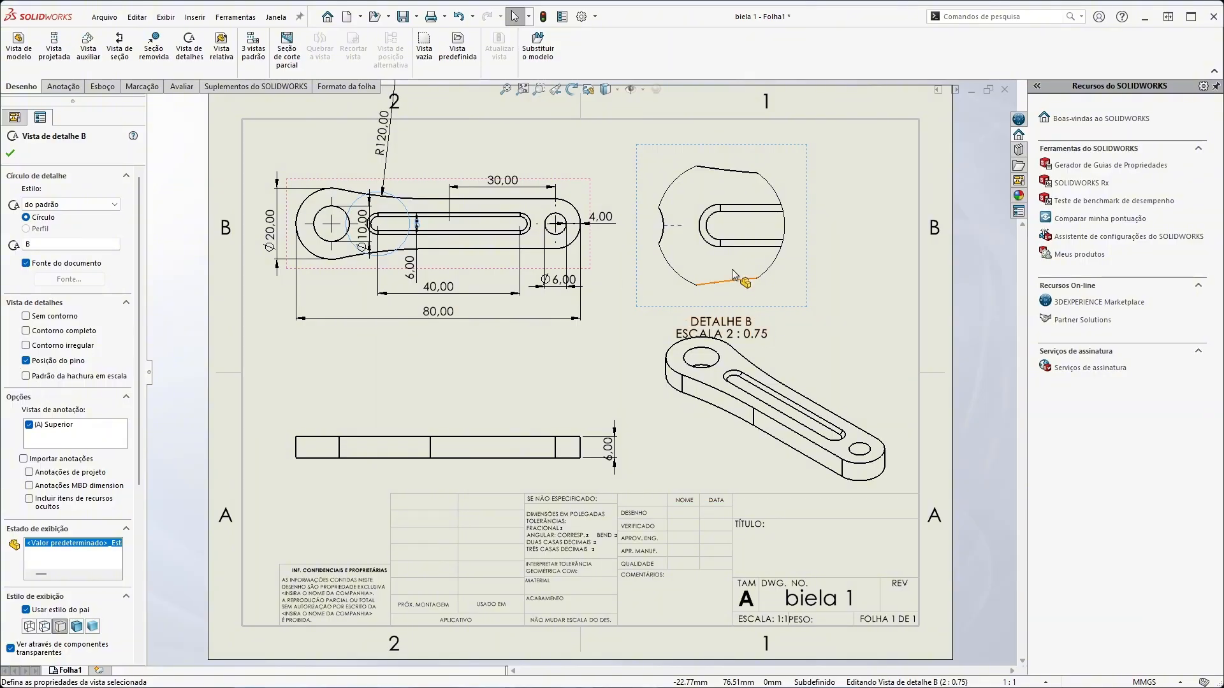
click(11, 154)
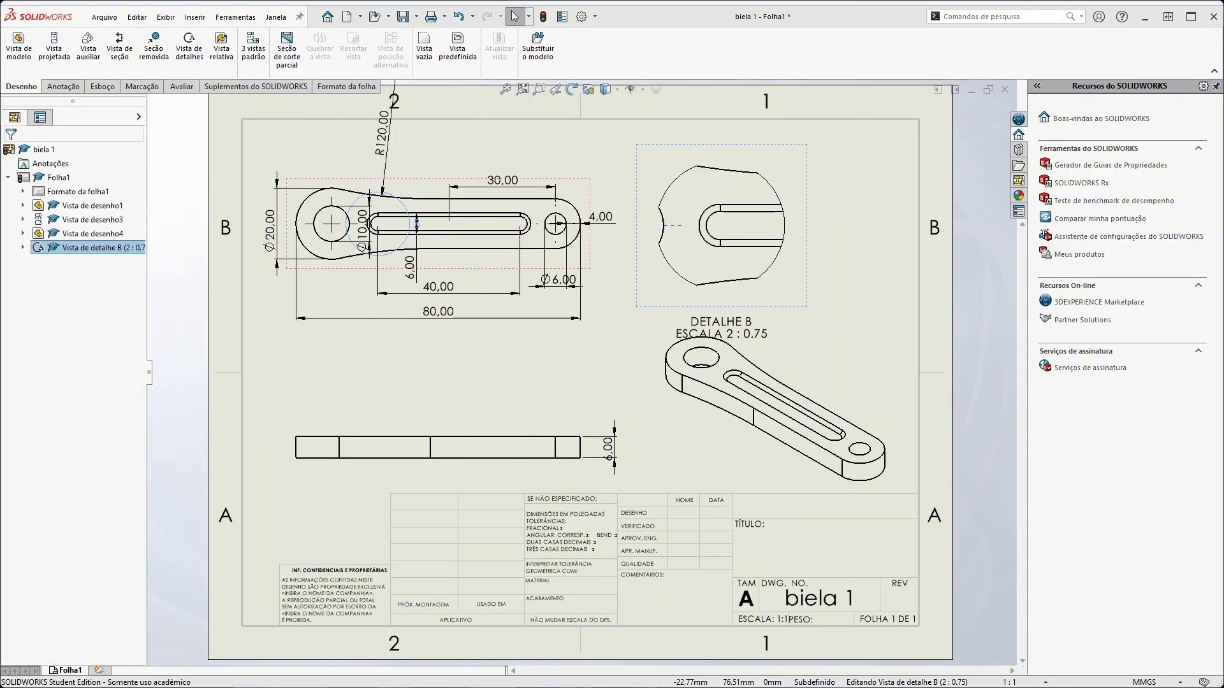
click(461, 377)
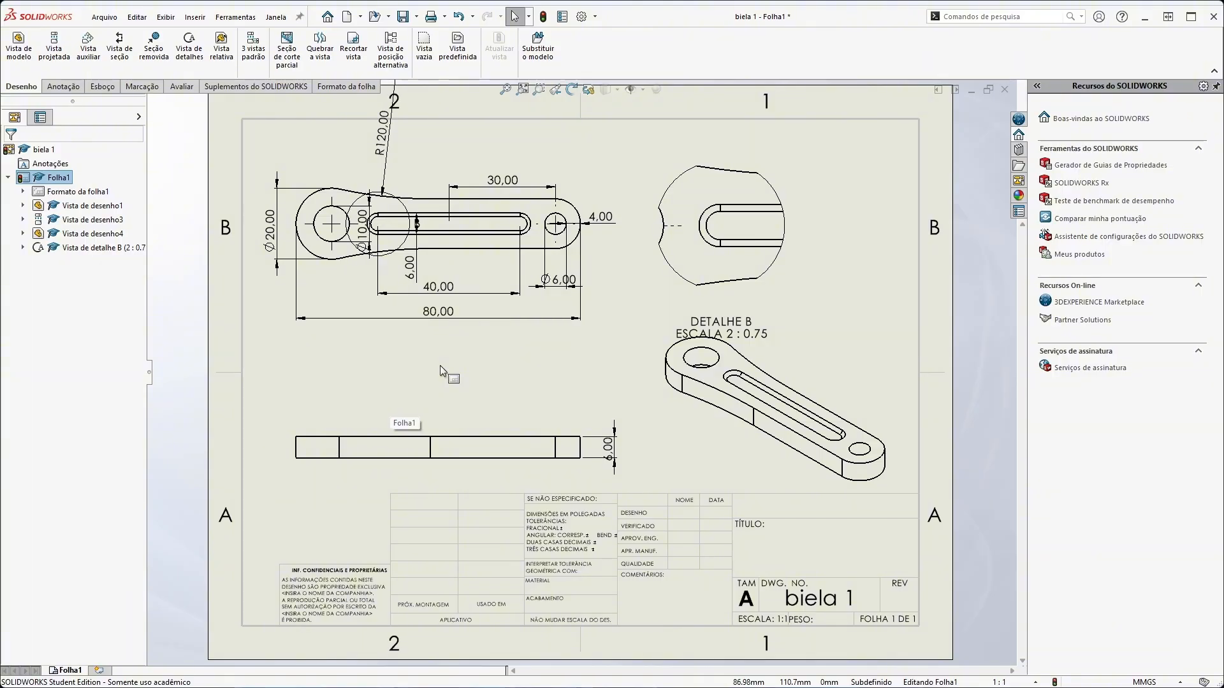
Create a removed section across the slot between the rod's straight upper and lower edges, placing it between the top and front views
click(154, 64)
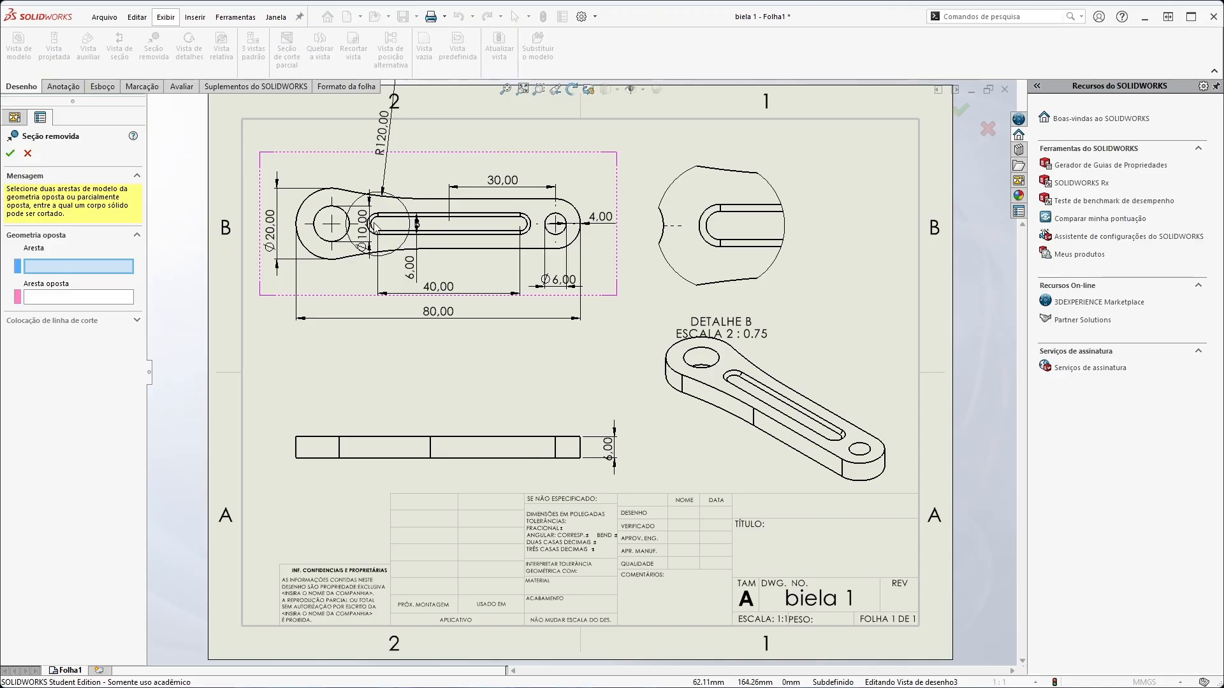
click(435, 201)
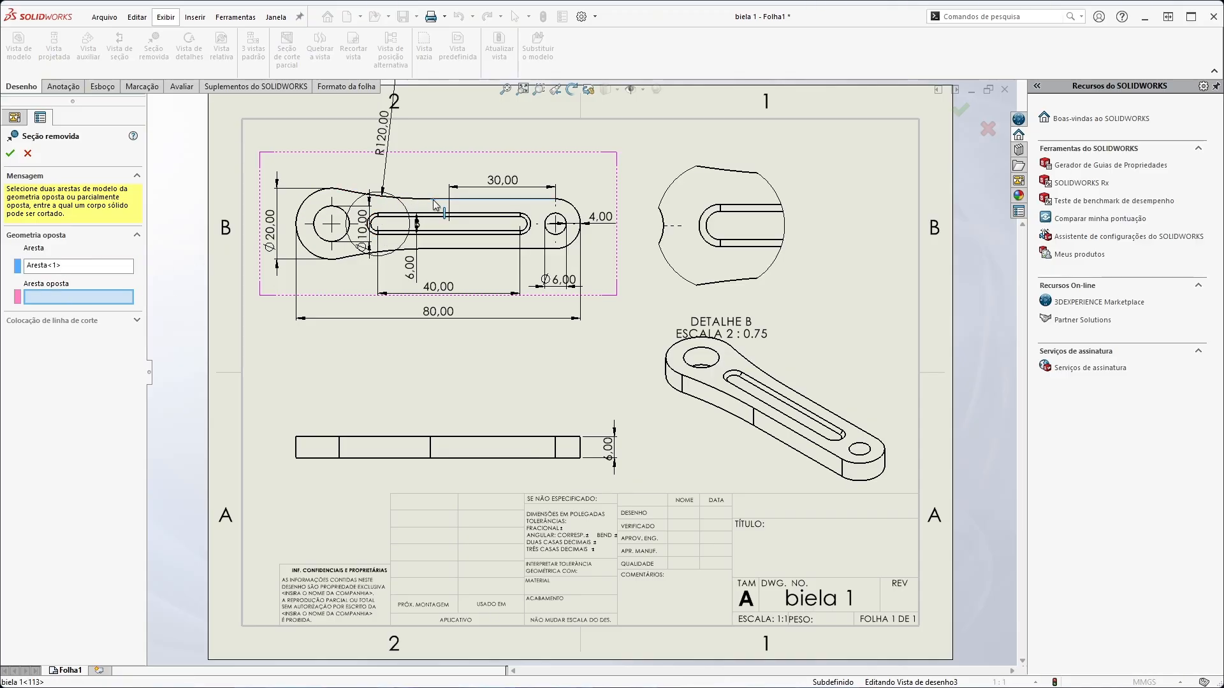
click(457, 248)
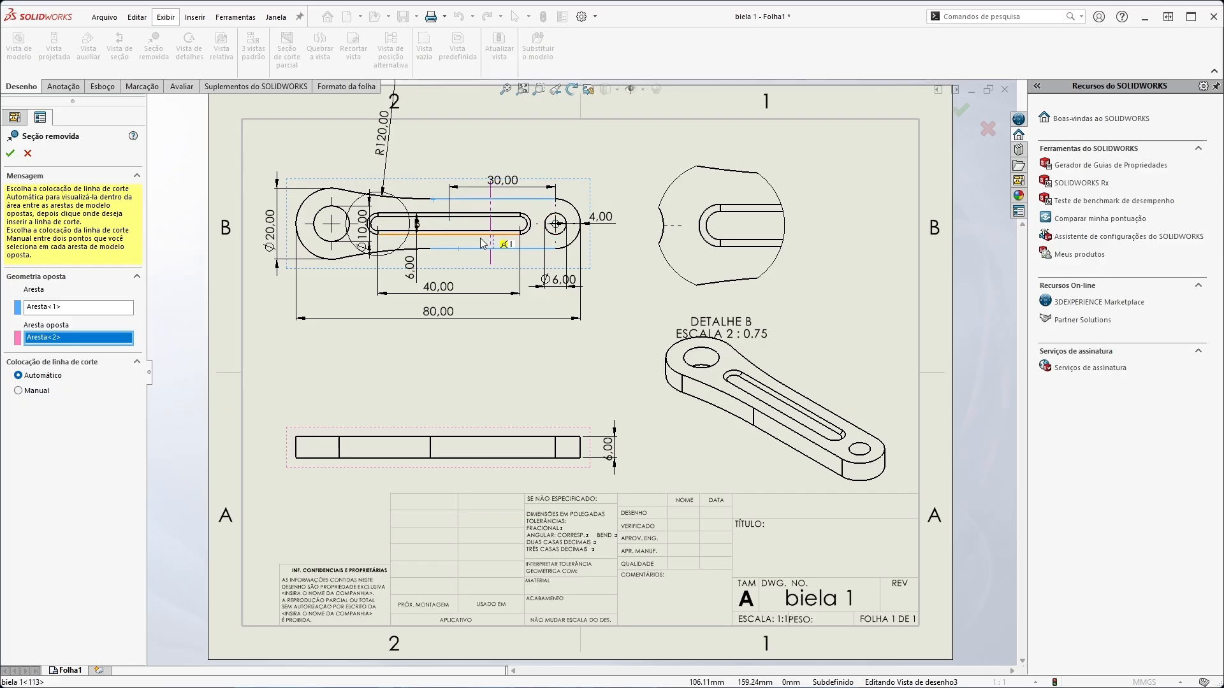
click(439, 236)
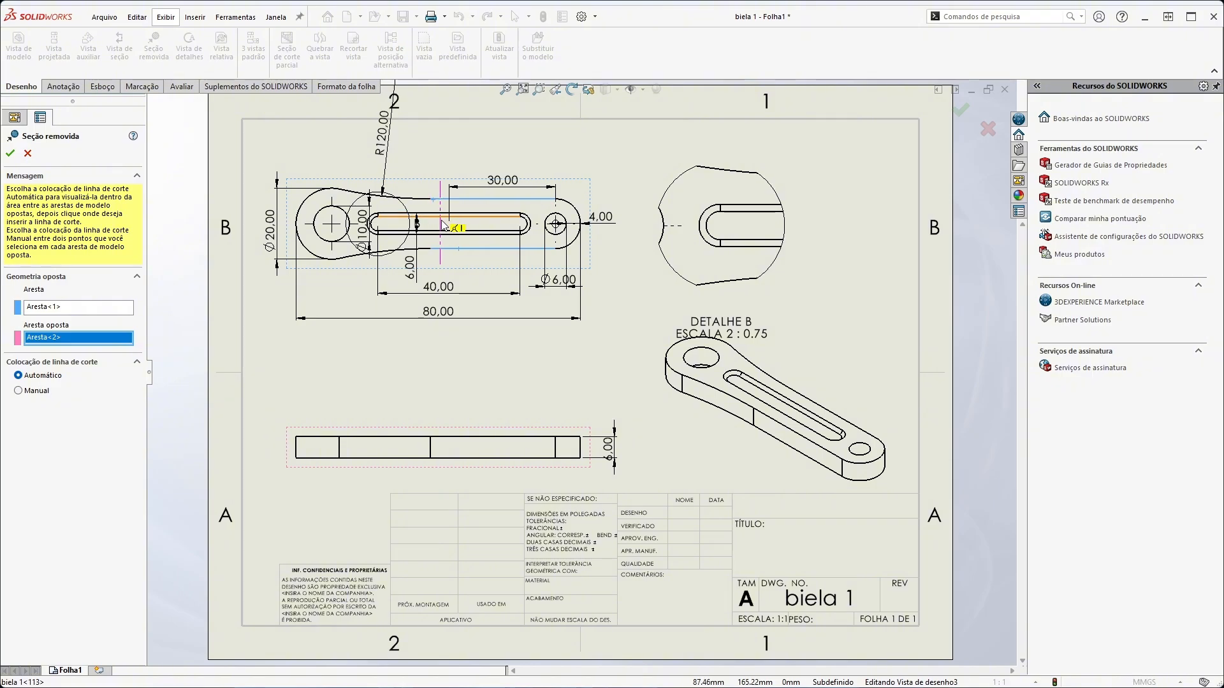
click(443, 226)
click(470, 404)
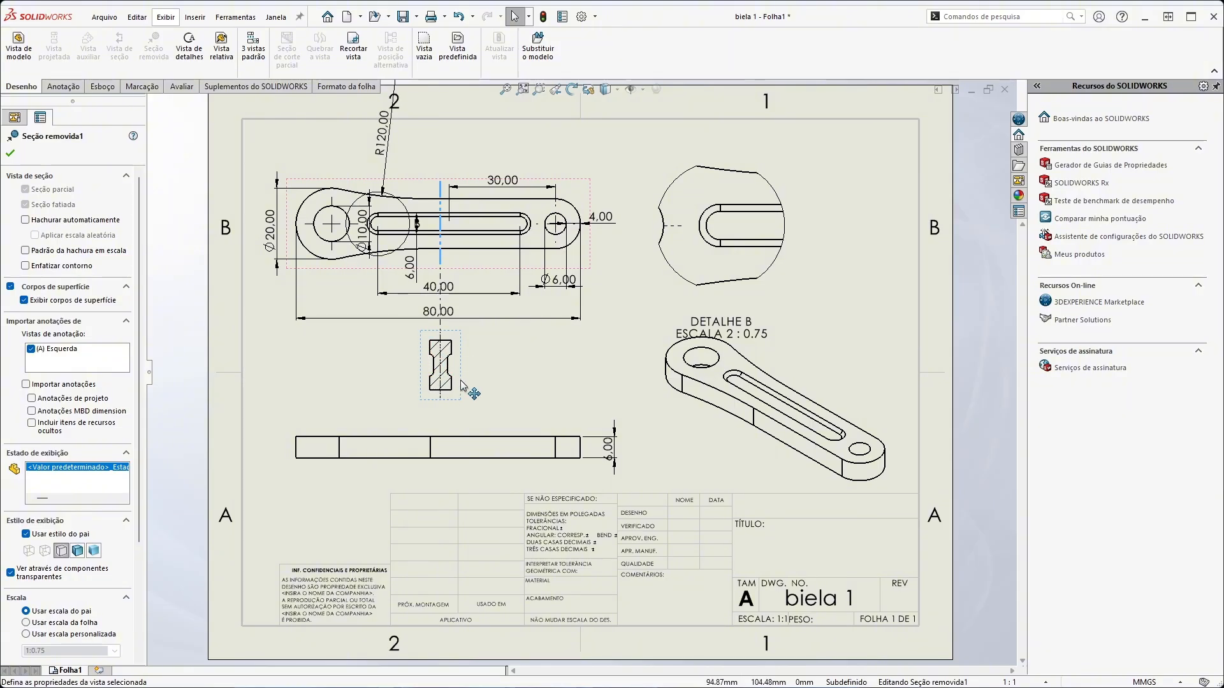
click(448, 256)
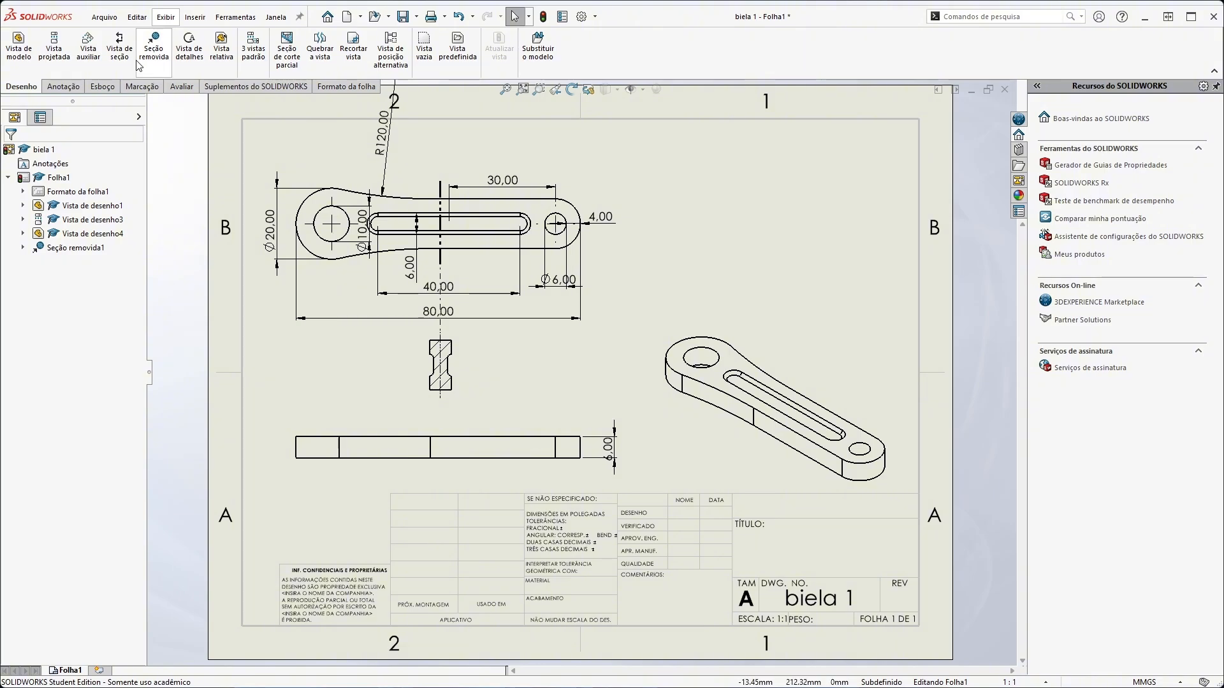
Try an oblique section view from the top view's lower edge to its upper edge, placing it over the front view
click(119, 43)
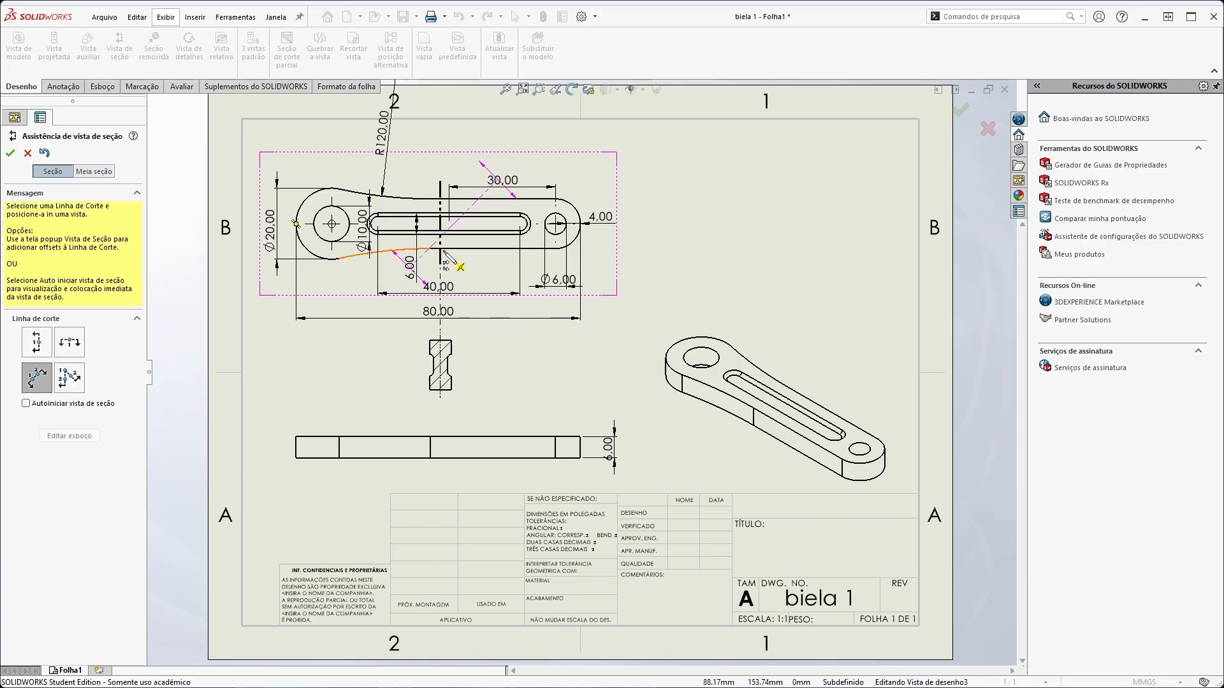
right_click(431, 251)
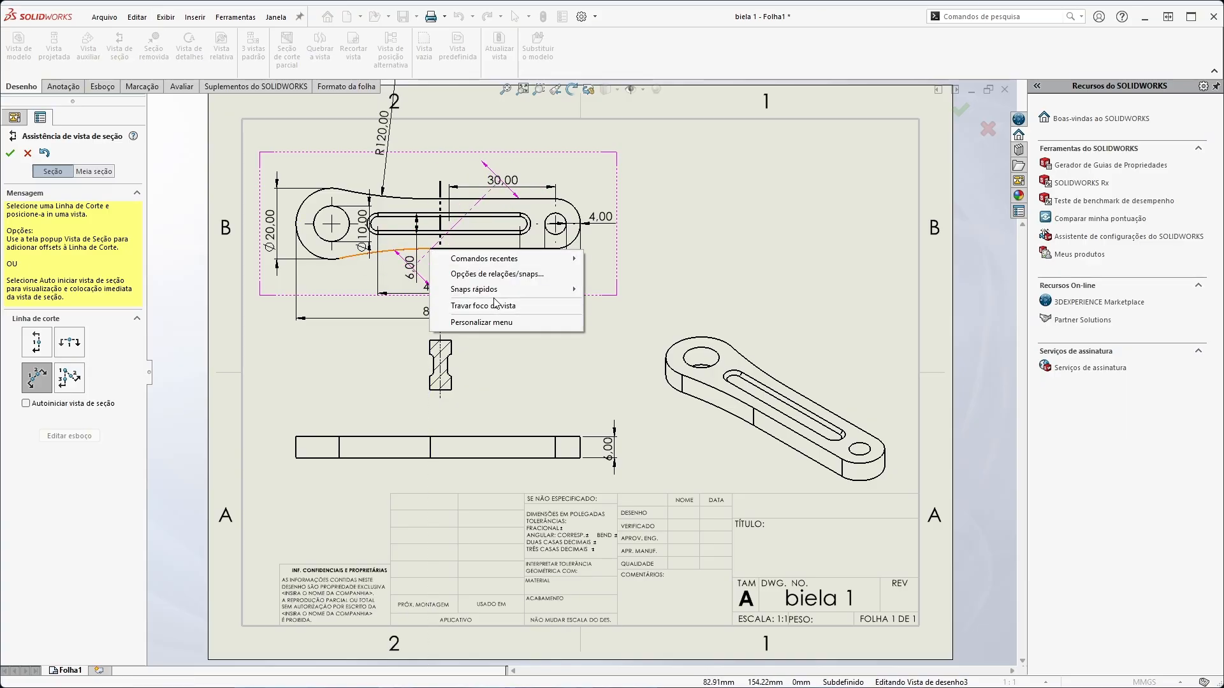
mouse_move(496, 292)
click(626, 289)
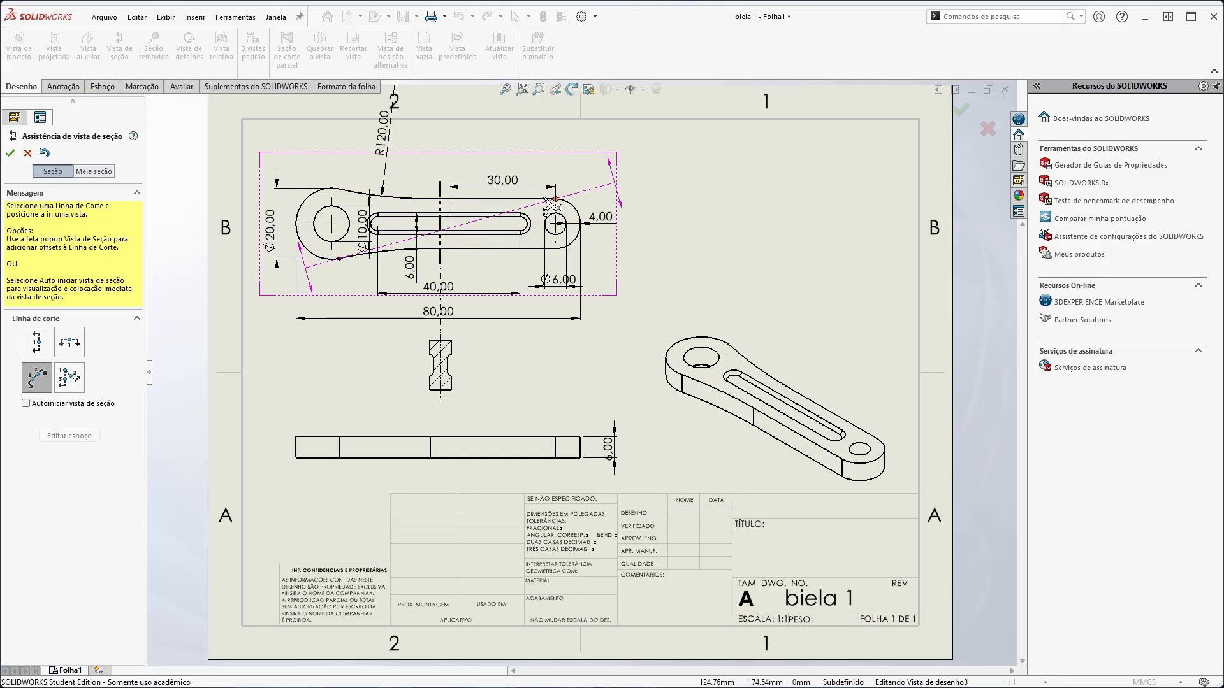
click(431, 202)
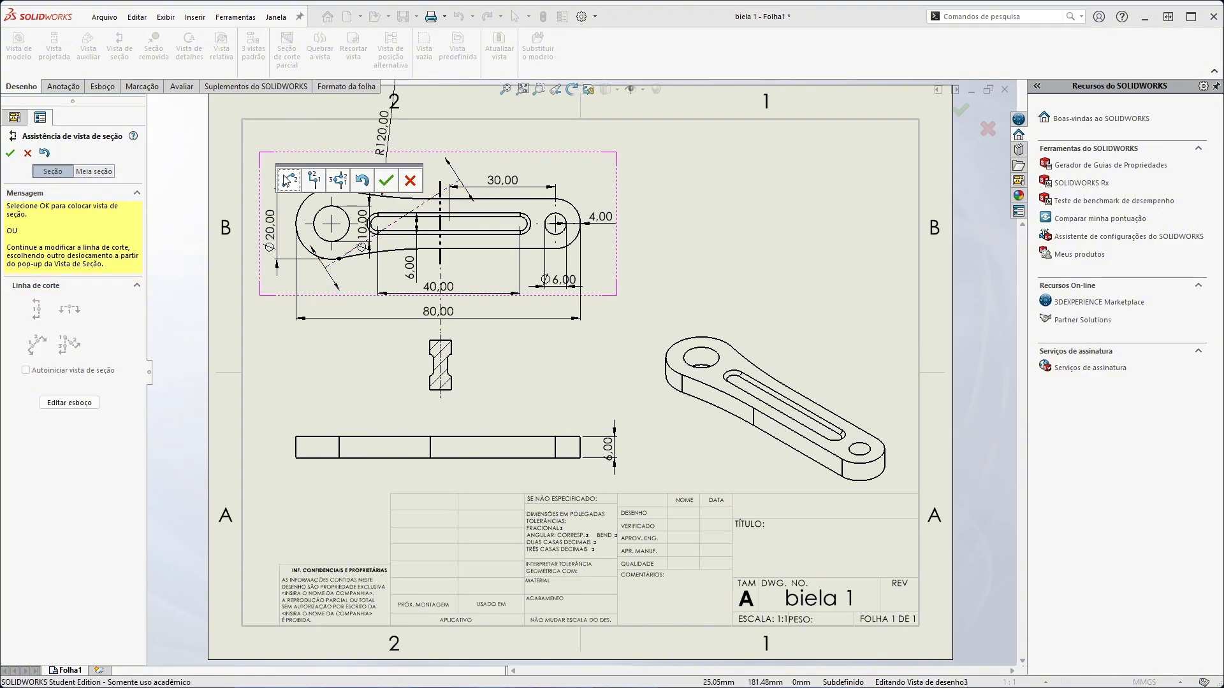
click(387, 180)
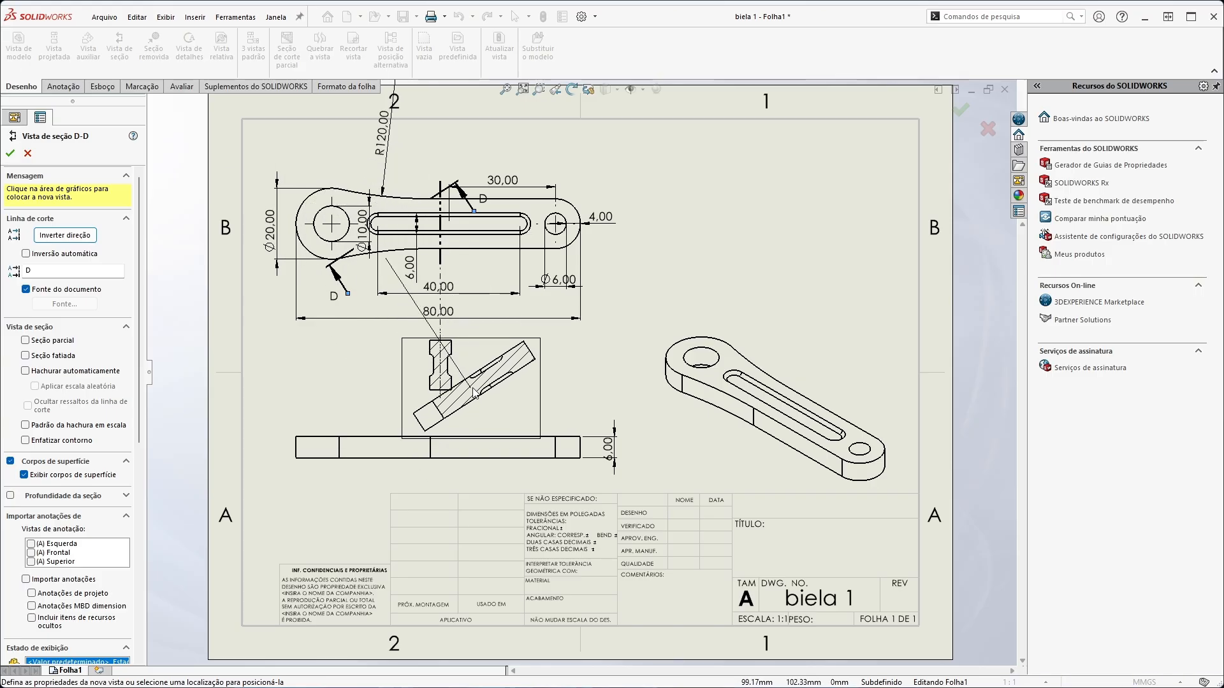
click(483, 405)
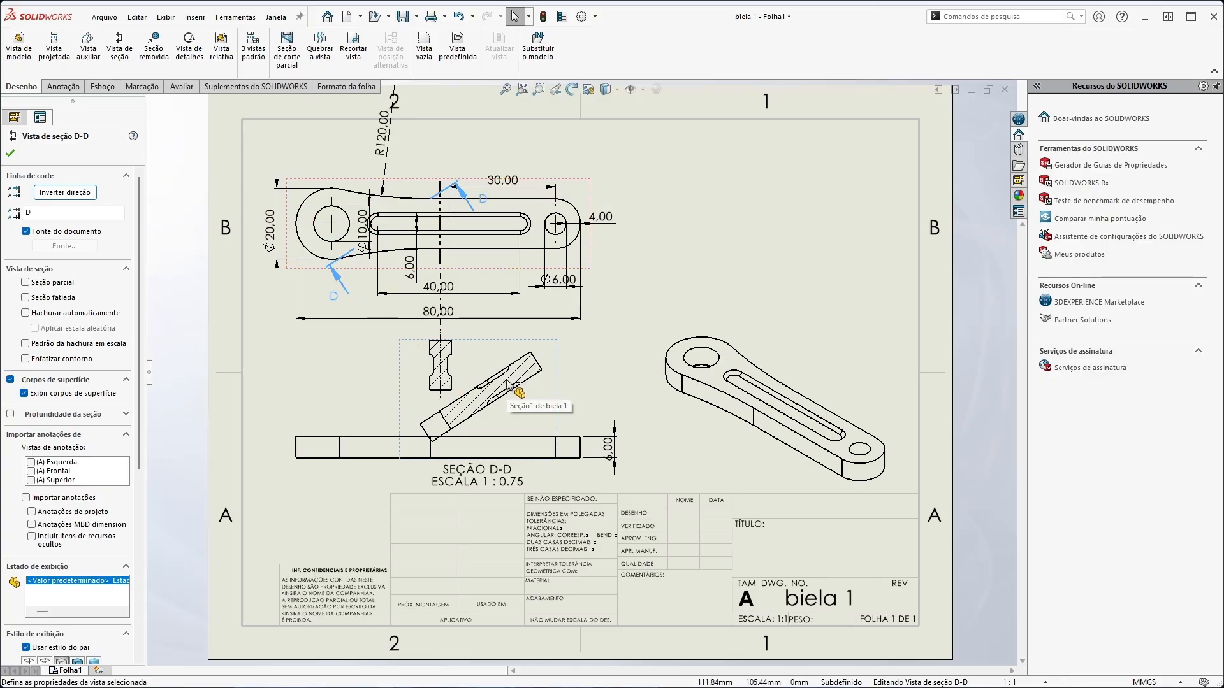
key(Escape)
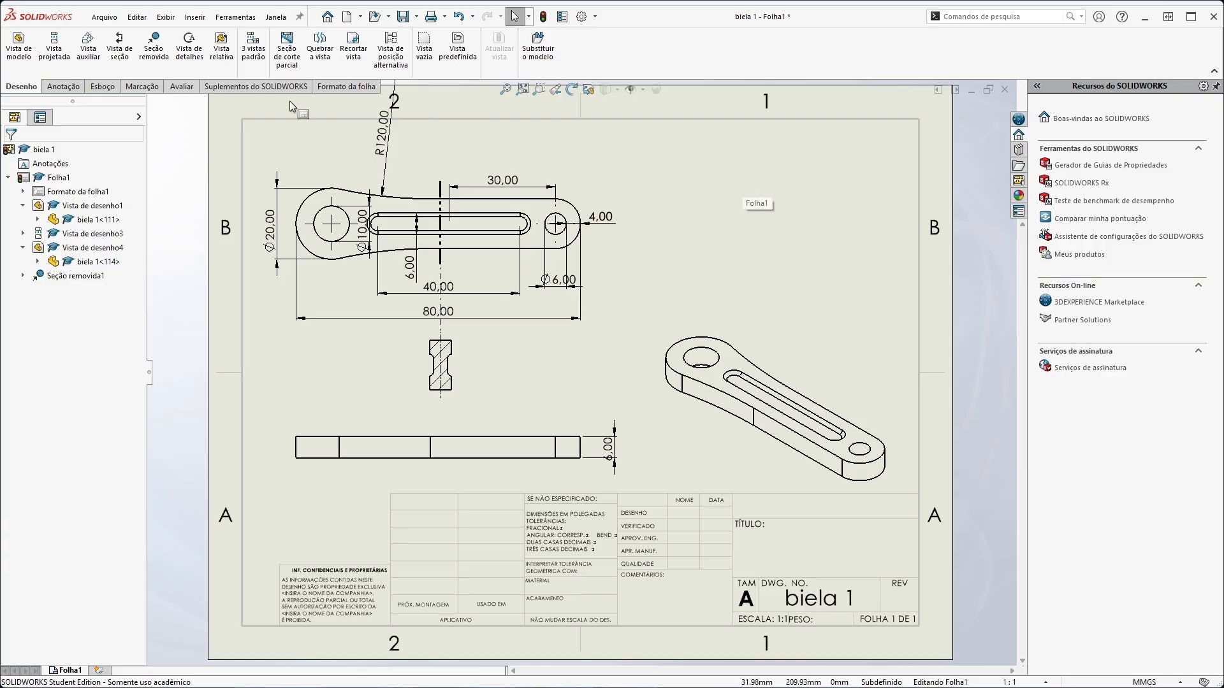
Add a text note reading "nota de texto" in the empty area above the isometric view
click(63, 86)
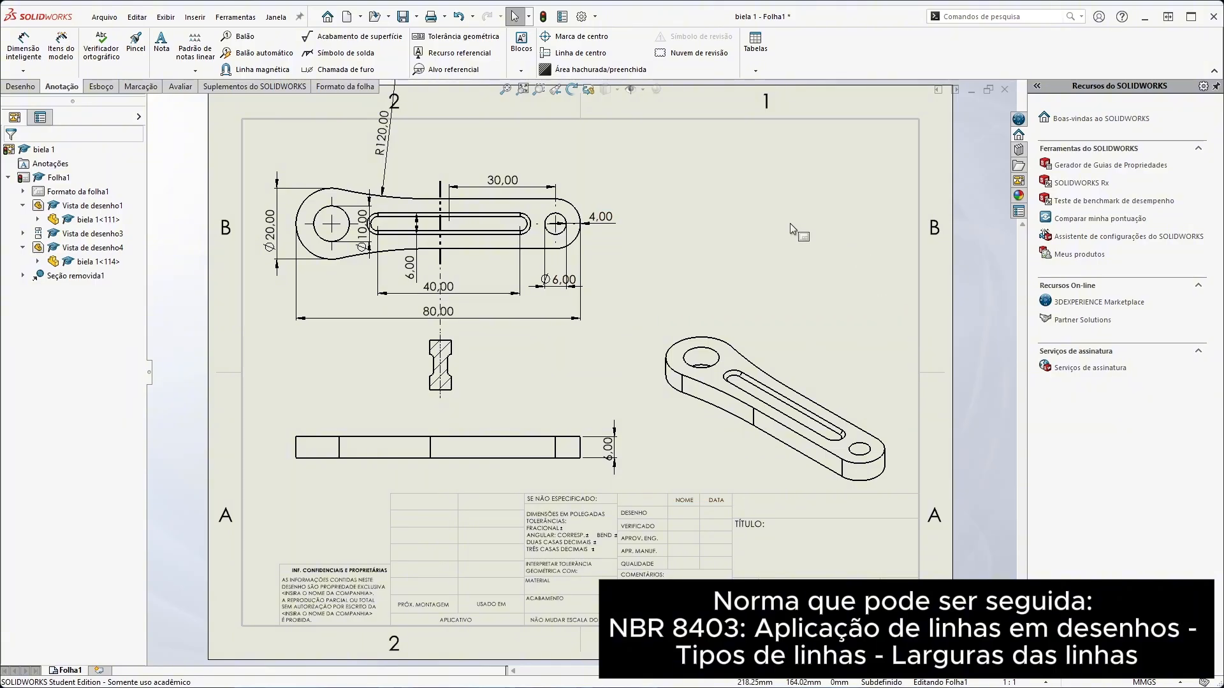
click(162, 44)
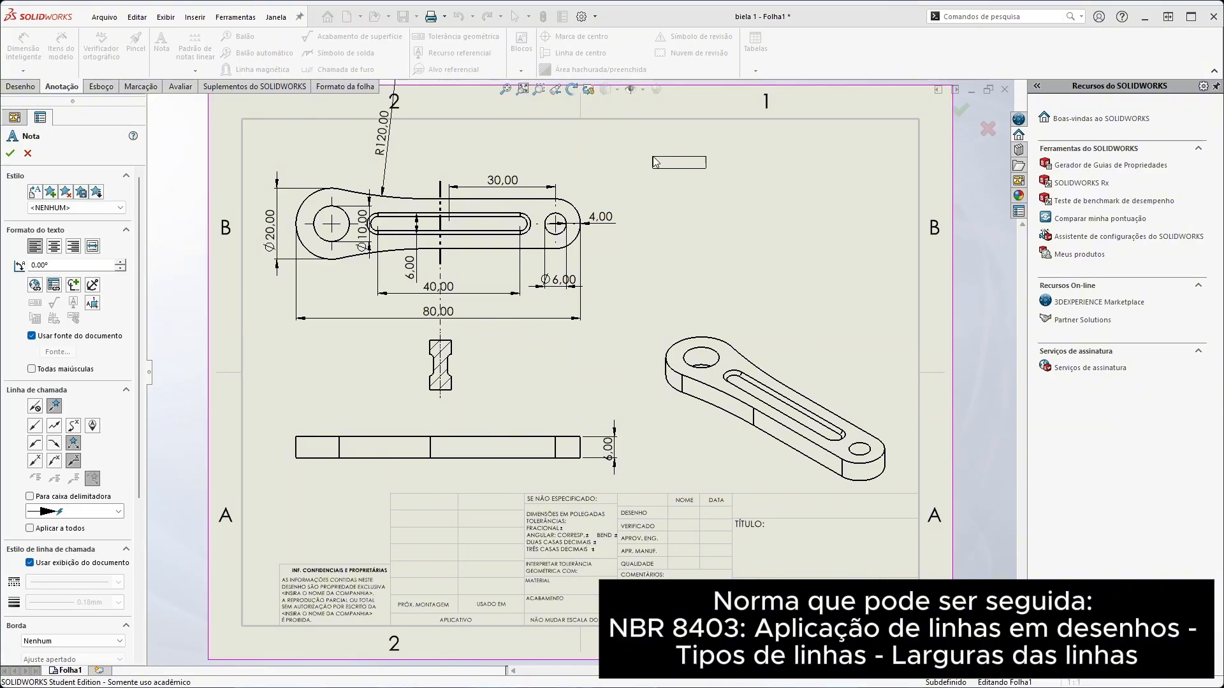
click(660, 162)
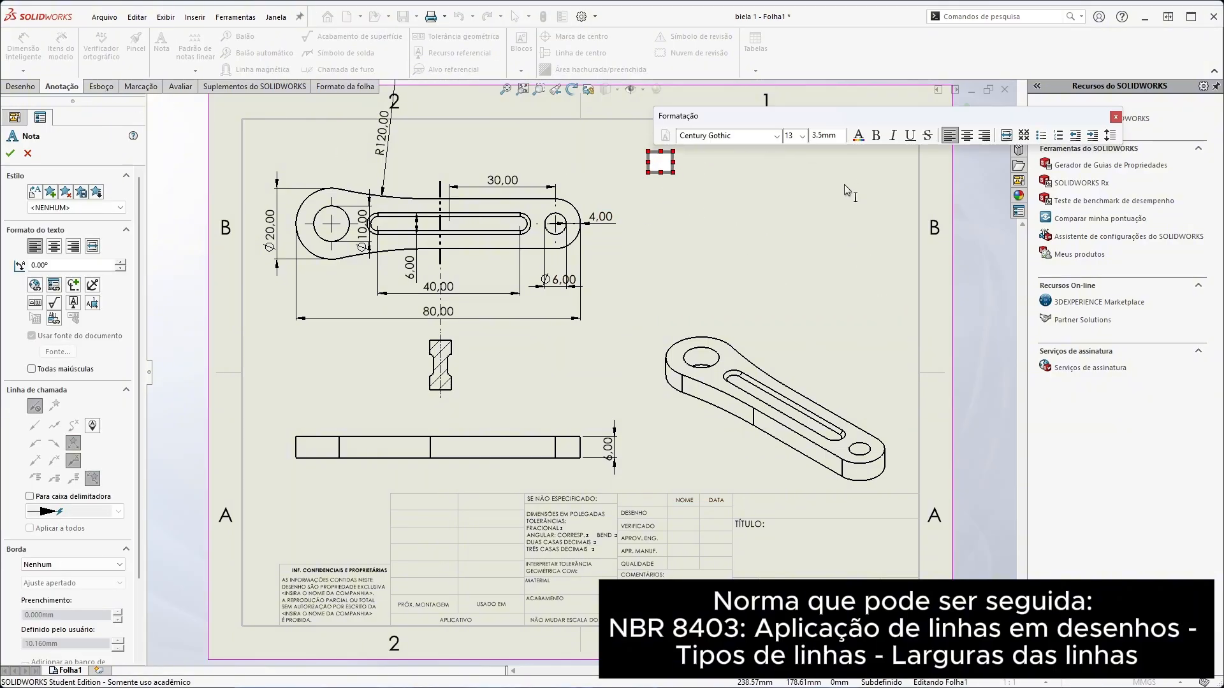
text(nota de texto)
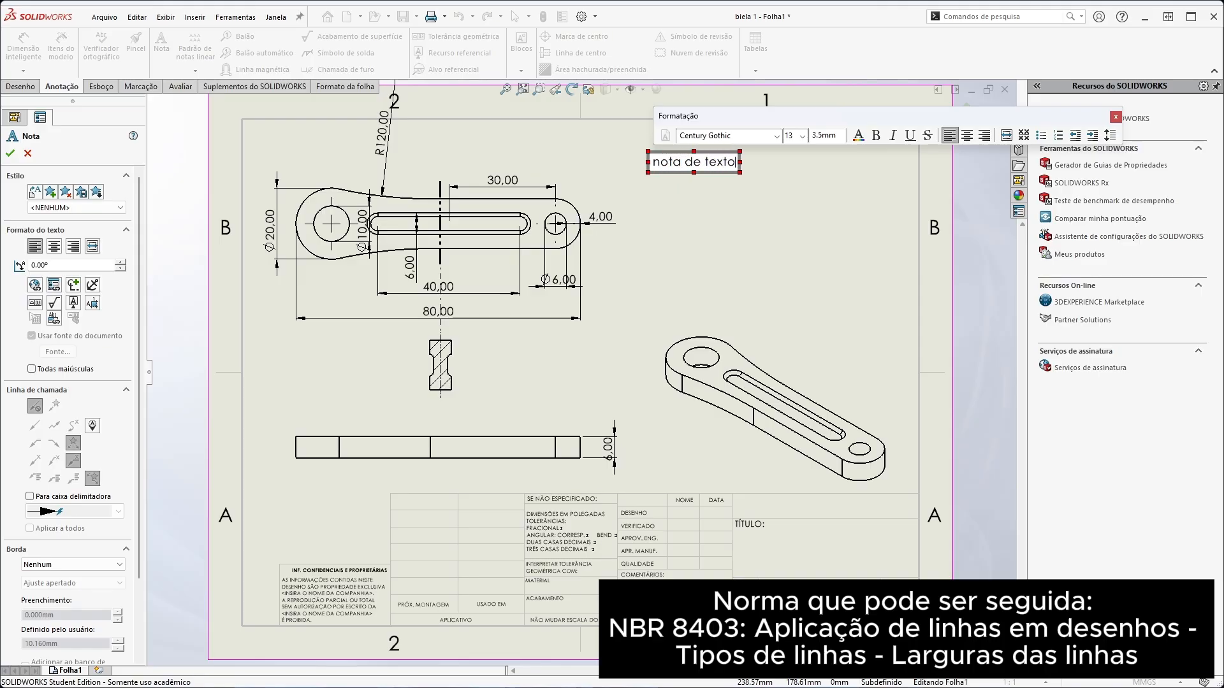
click(843, 185)
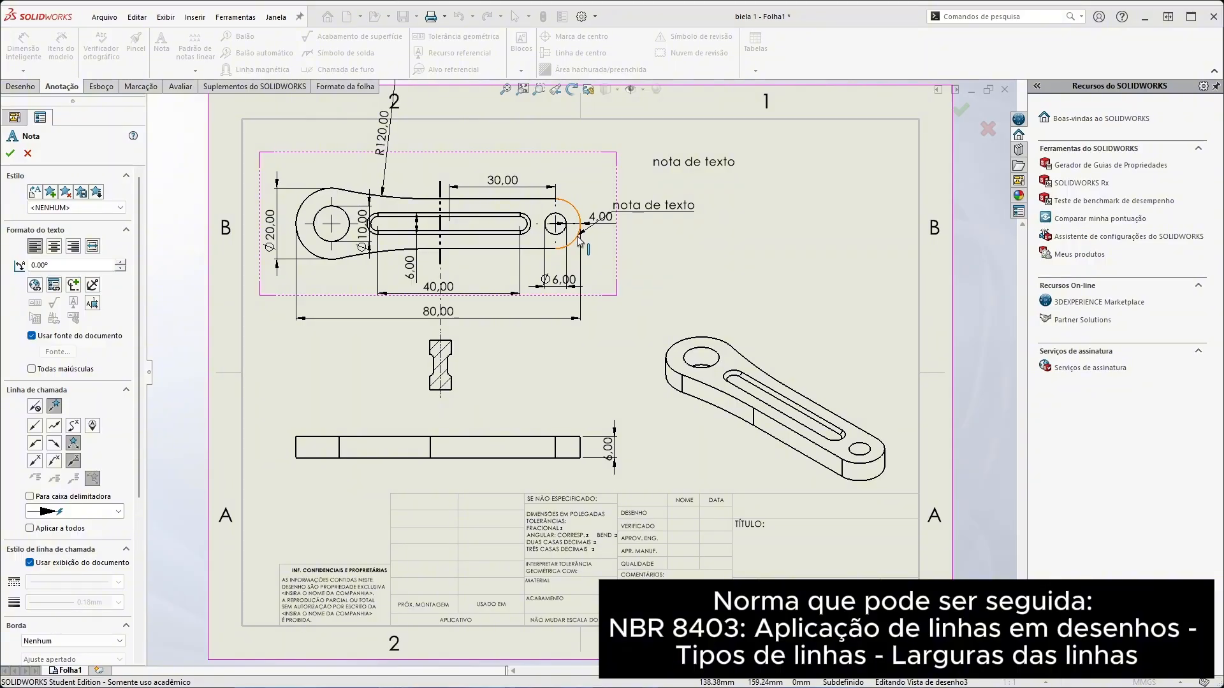
Try a second "nota de texto" note with a leader attached to the large rounded end of the isometric view
click(674, 350)
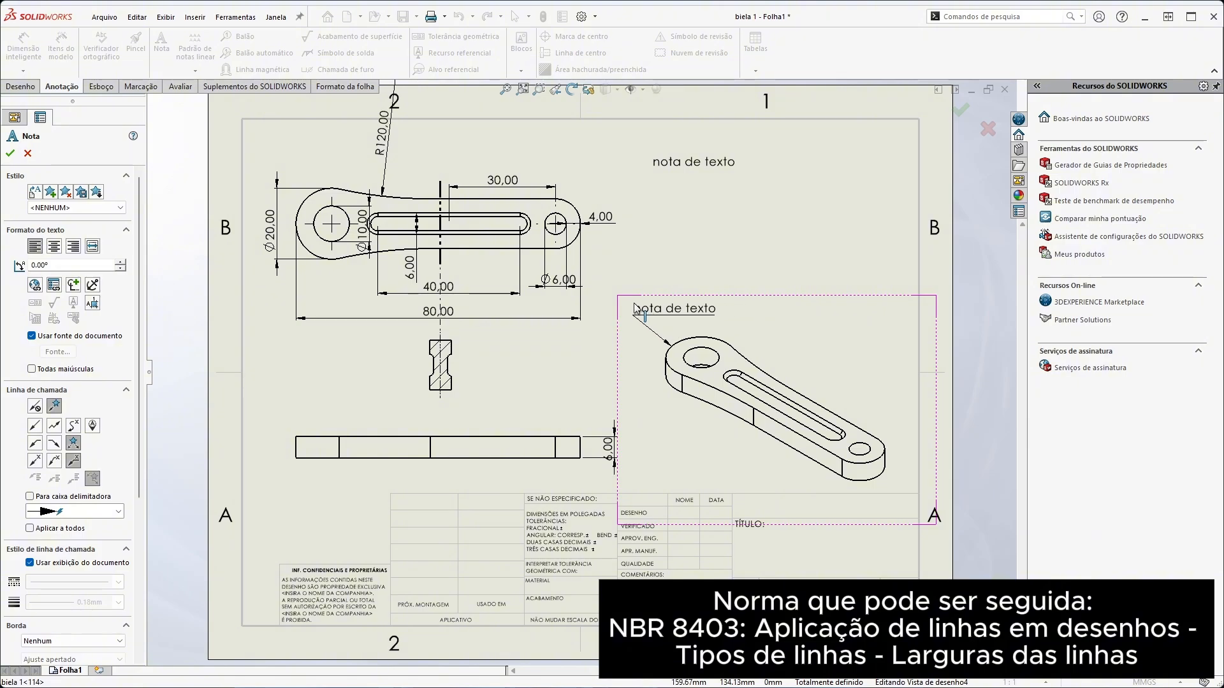
click(634, 309)
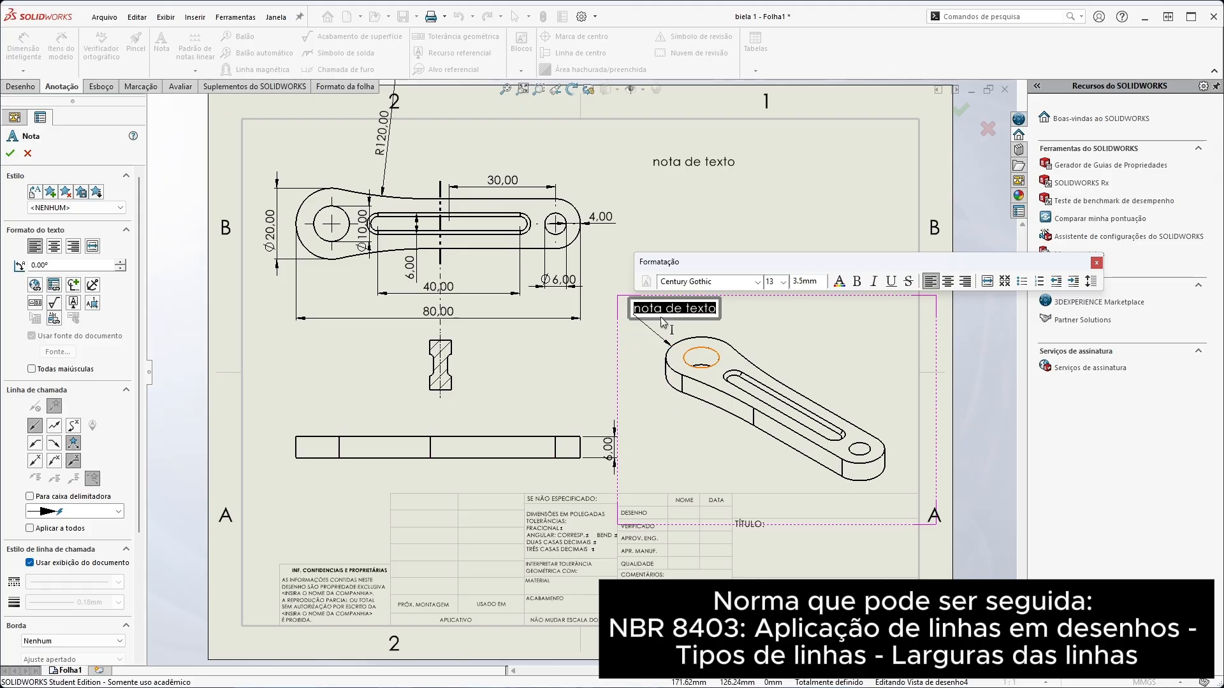
click(1096, 263)
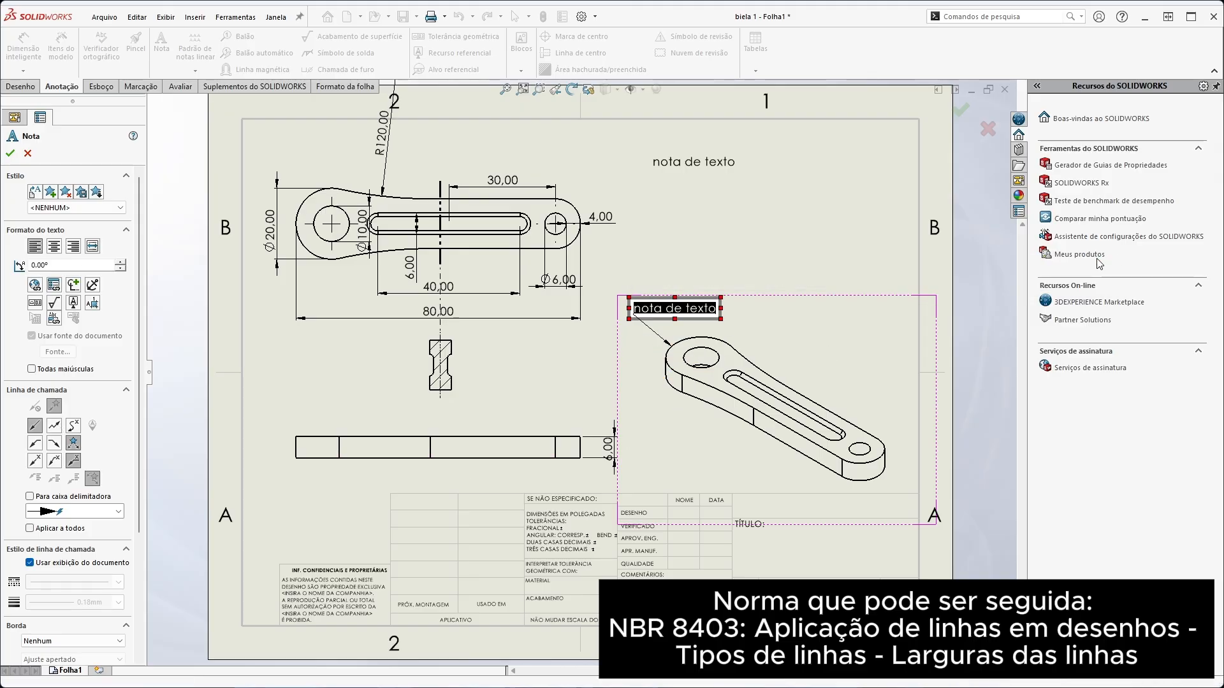
key(Escape)
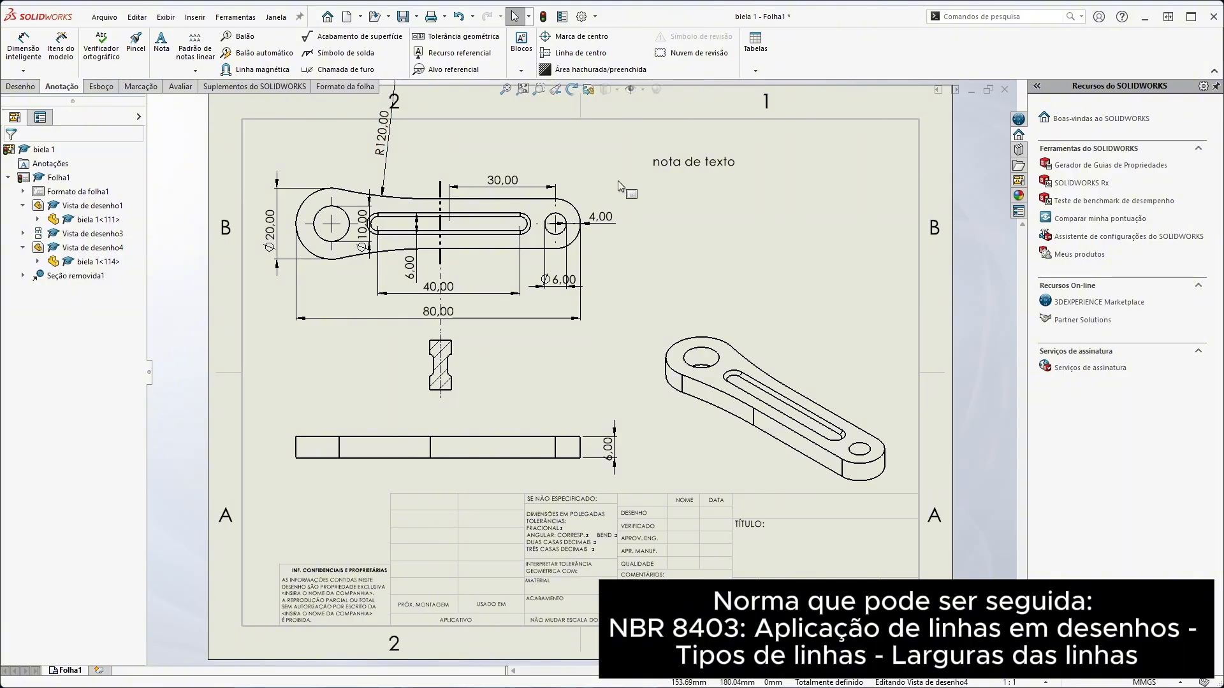
Examine the surface finish symbol options without placing a symbol on the drawing
click(323, 39)
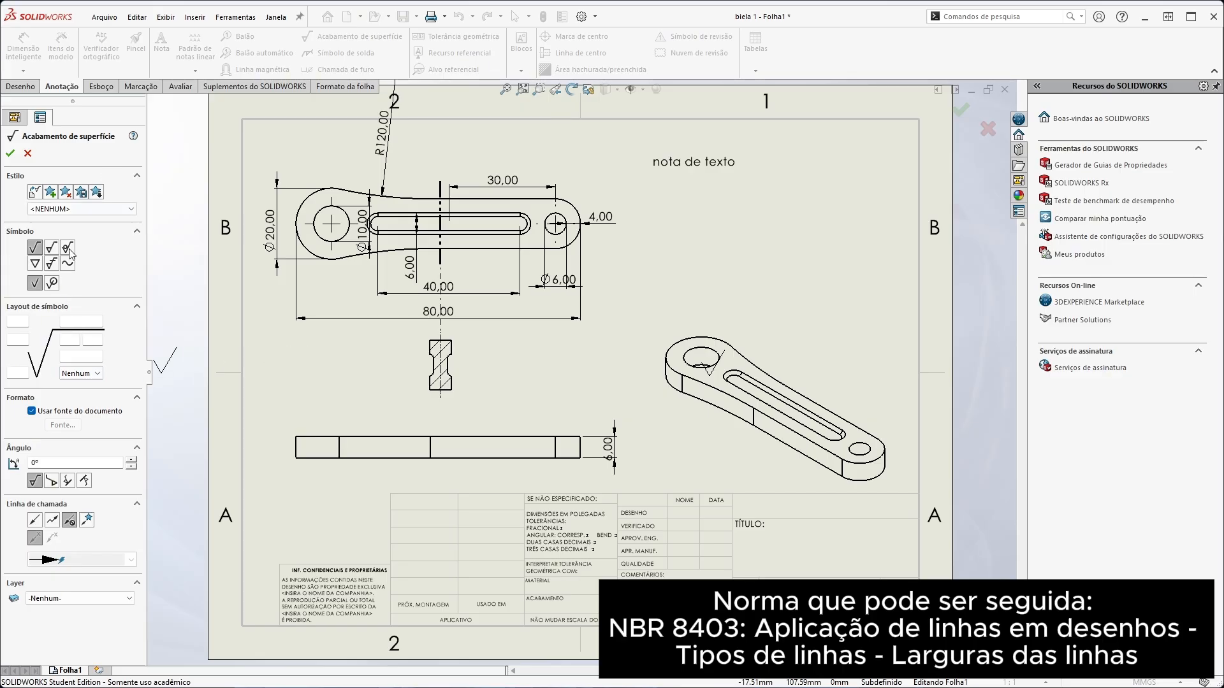
key(Escape)
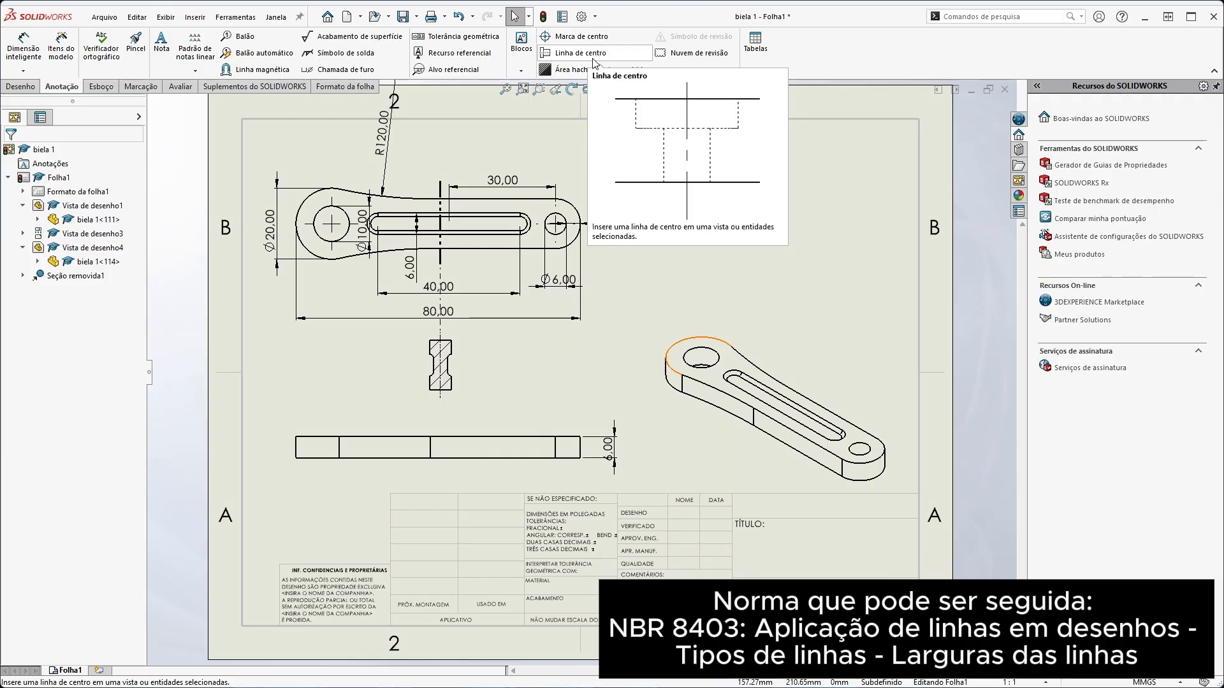
click(101, 86)
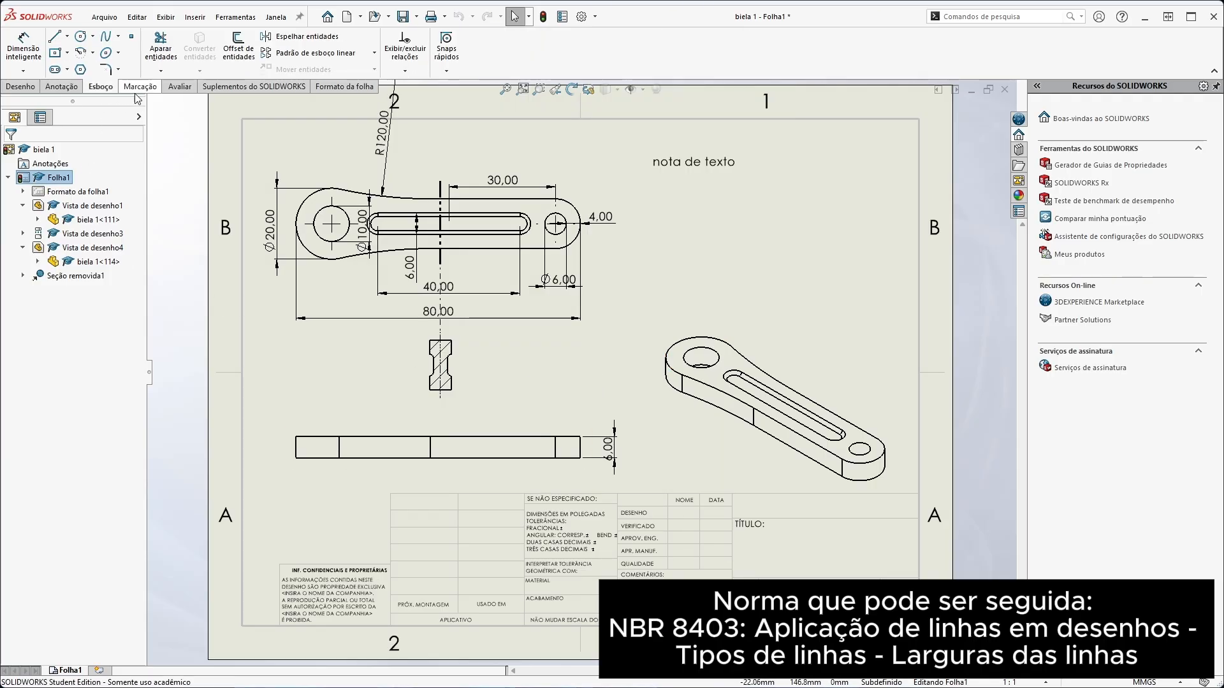
Draw a red freehand markup with the word BIELA and a curved arrow pointing to the large end of the isometric view
click(139, 87)
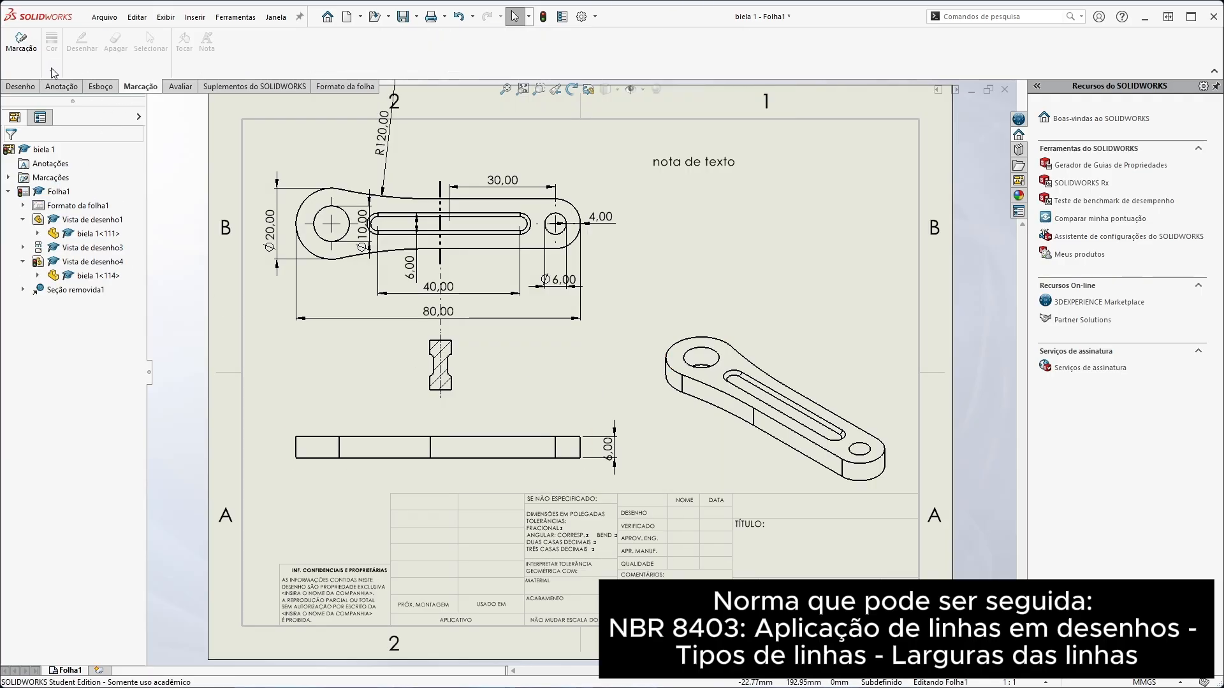
click(22, 51)
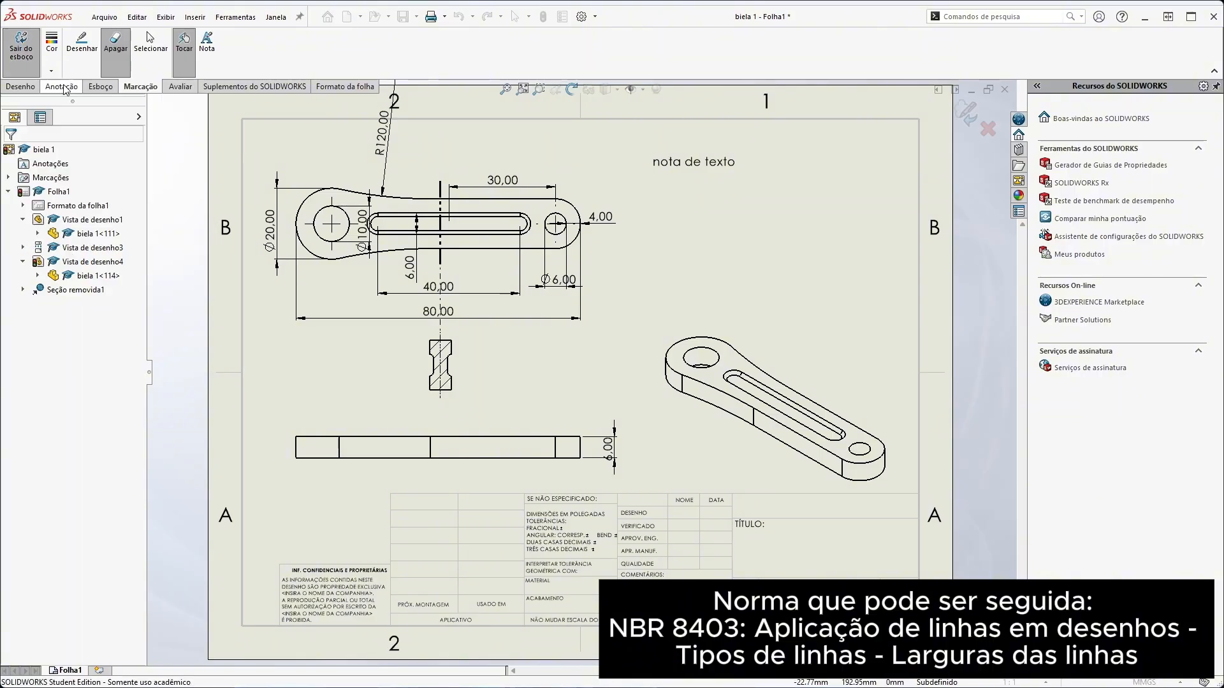
click(84, 46)
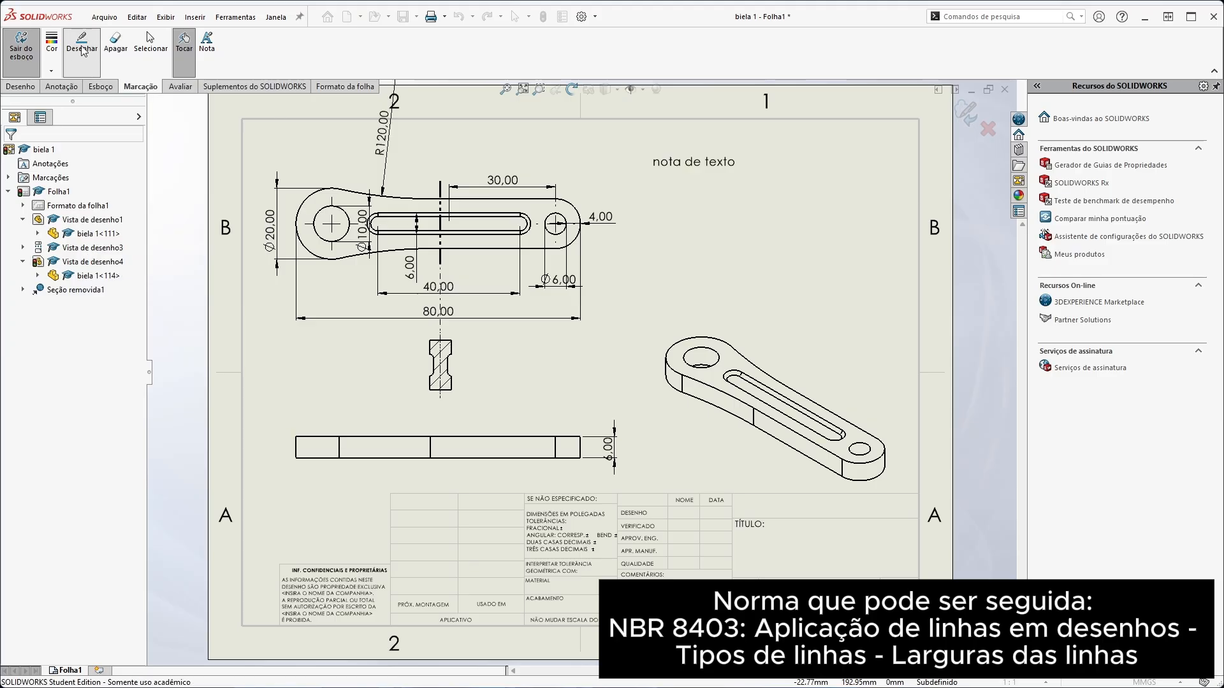
click(51, 70)
click(60, 130)
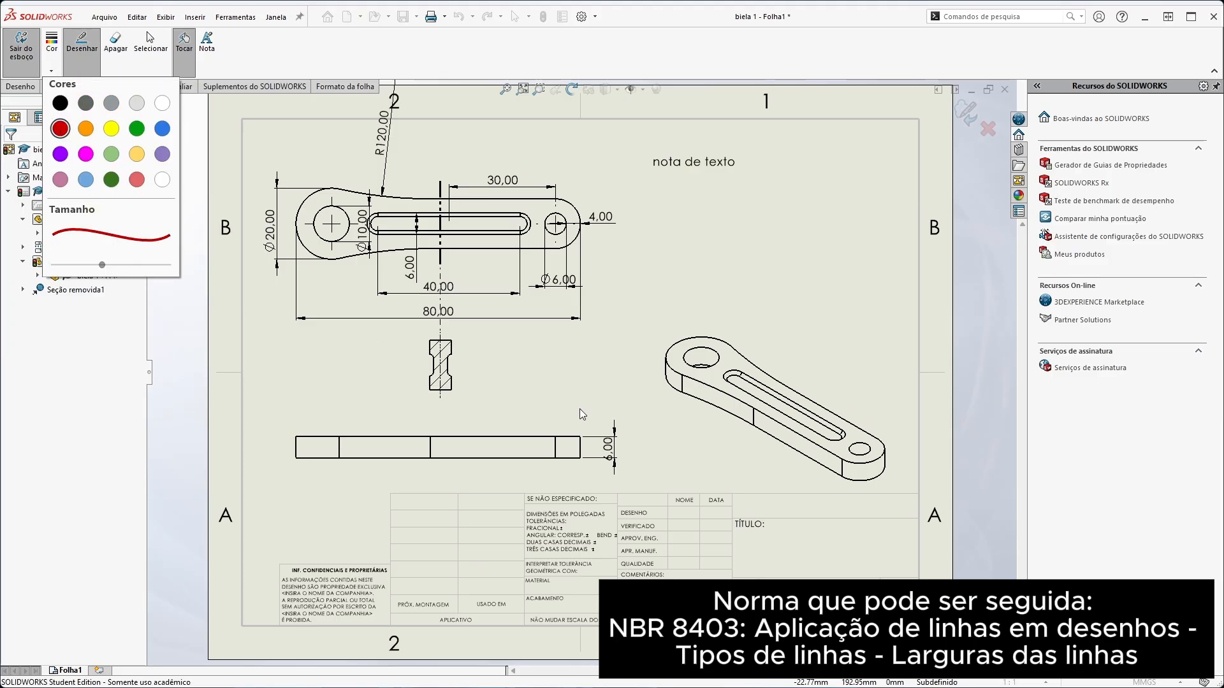
click(657, 311)
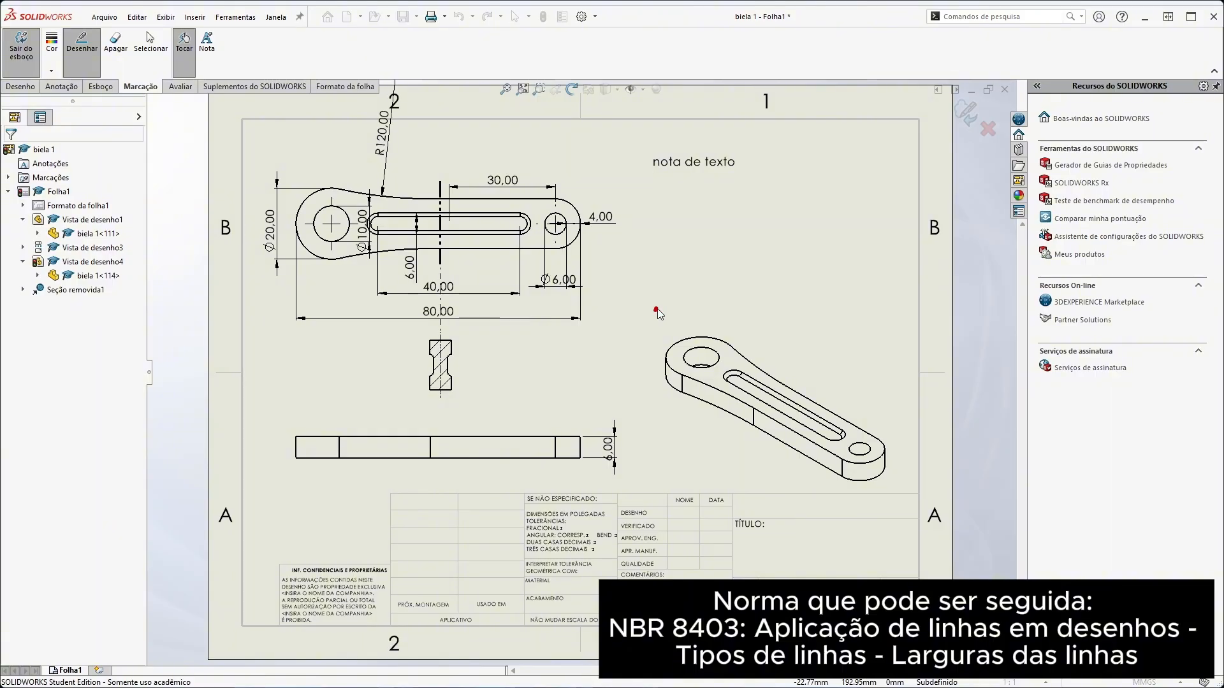
drag(693, 312, 702, 251)
drag(743, 215, 749, 247)
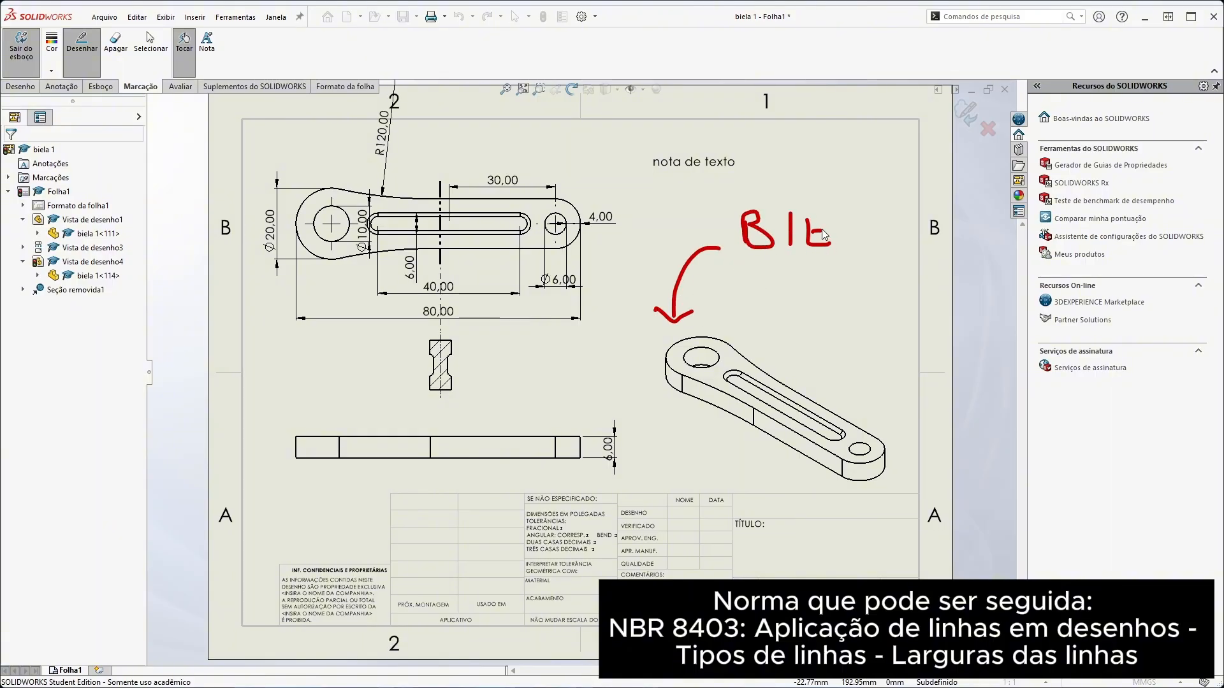
mouse_move(824, 235)
mouse_down()
mouse_move(860, 255)
mouse_move(877, 247)
mouse_up()
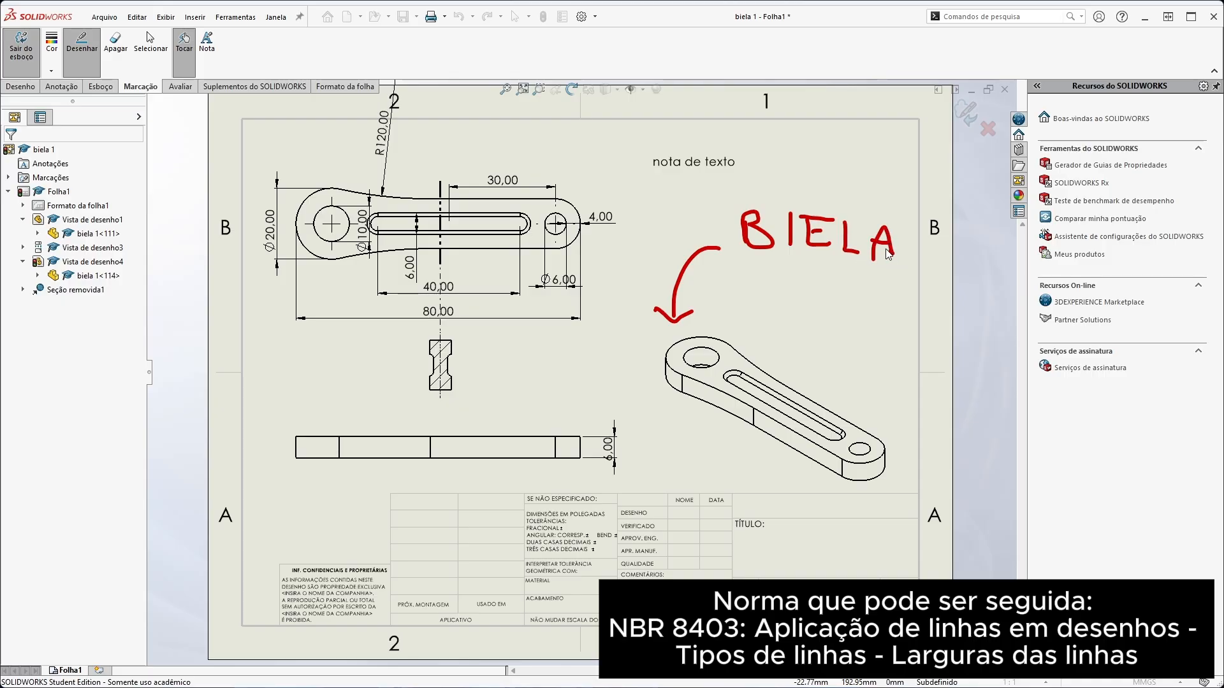
Add a markup note reading "biela" below the handwritten word and finish the markup
click(211, 50)
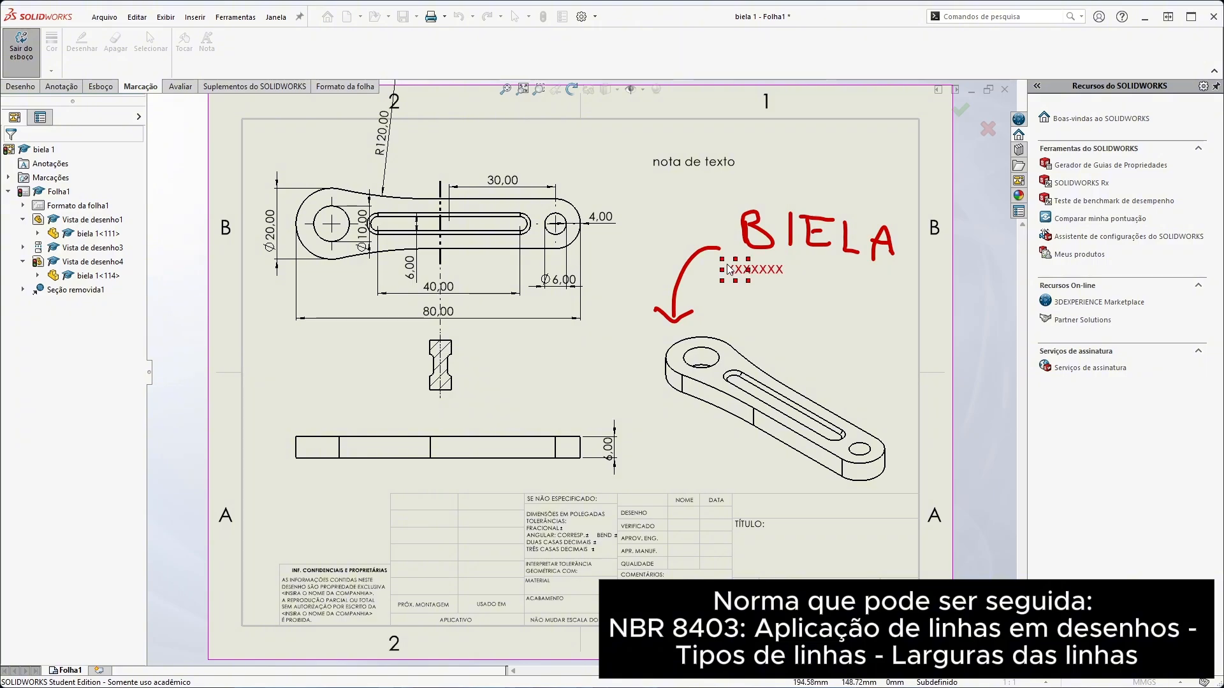
click(727, 268)
text(biela)
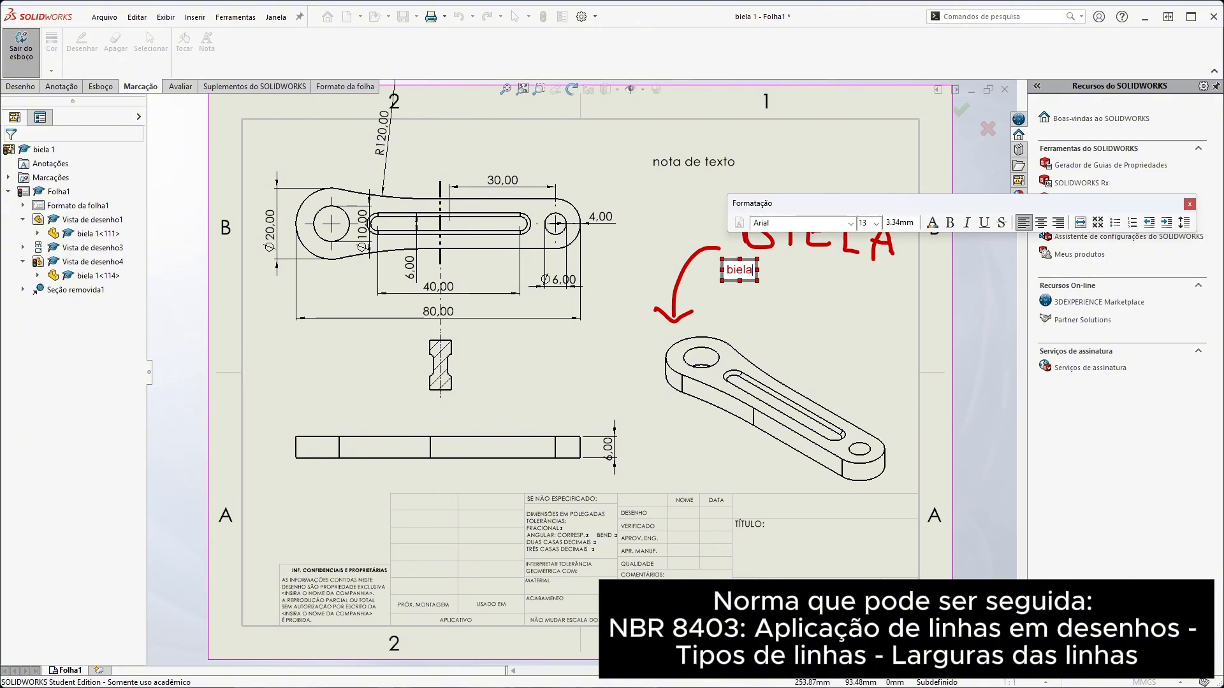
key(Escape)
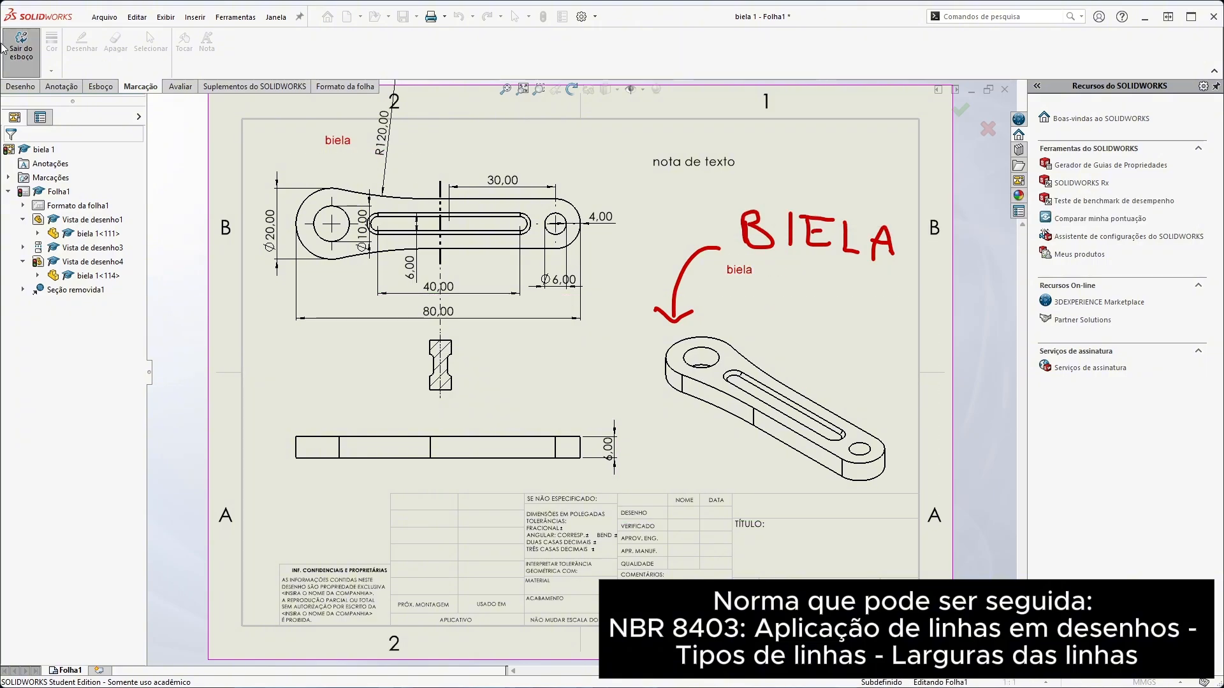
click(13, 49)
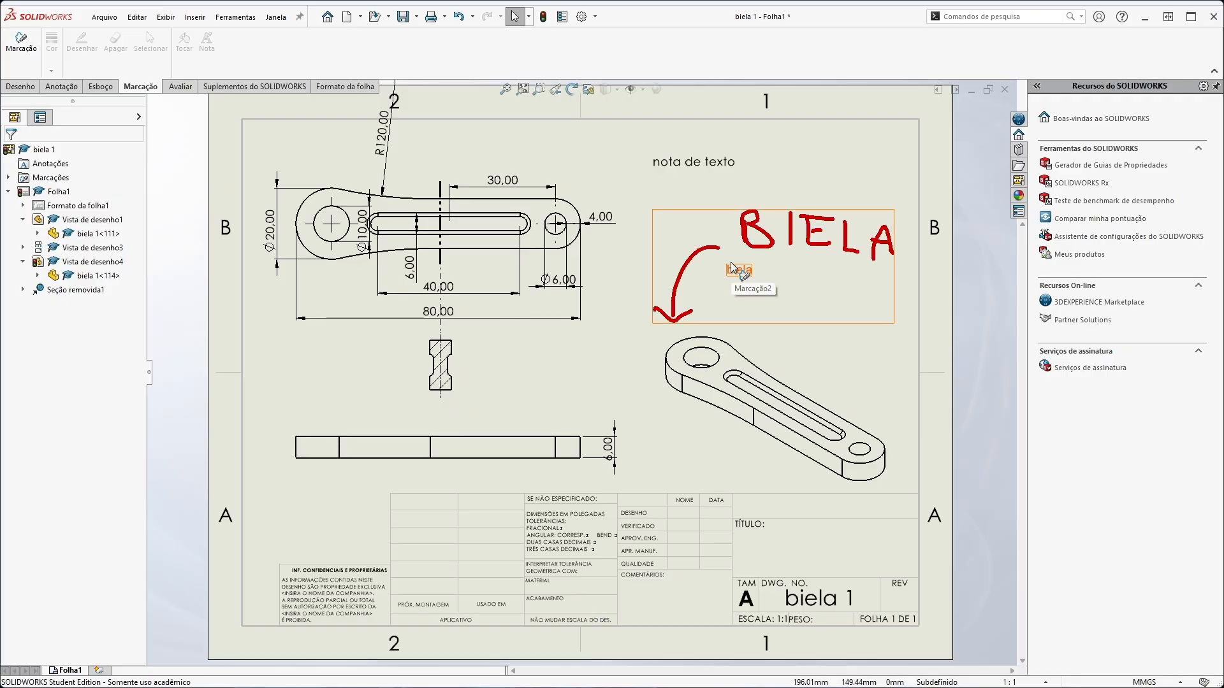
Enter sheet format editing and open the confidentiality note's text for viewing, leaving its wording as it is
click(318, 90)
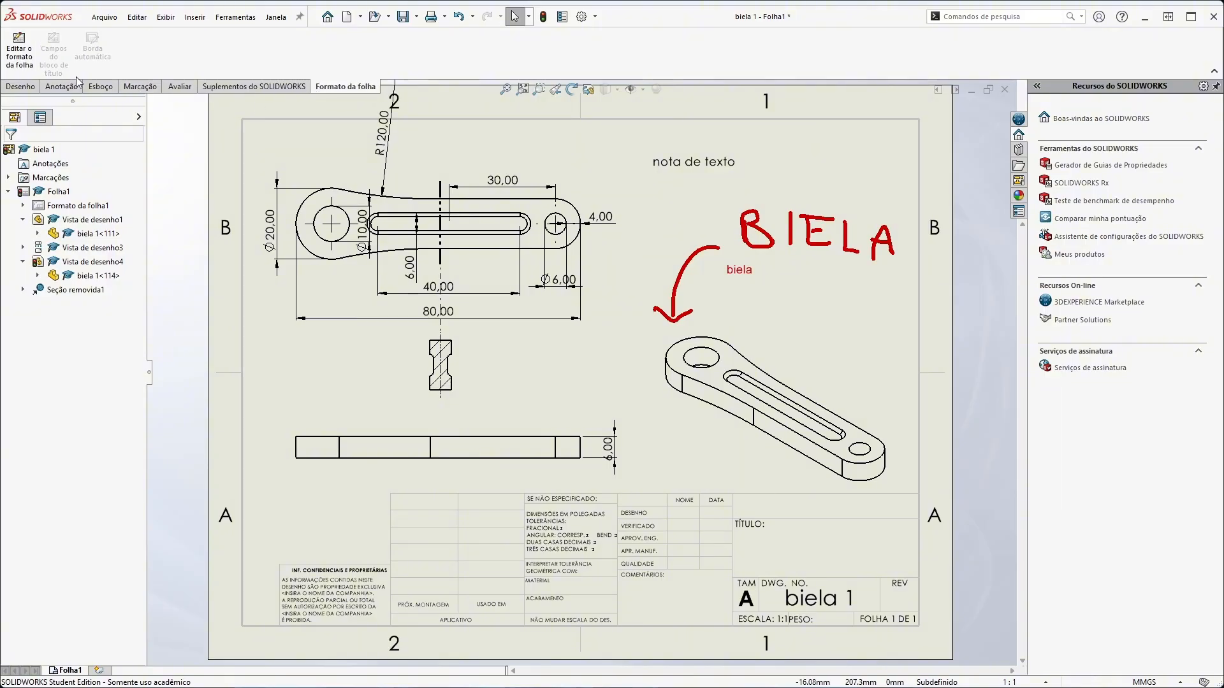
click(5, 59)
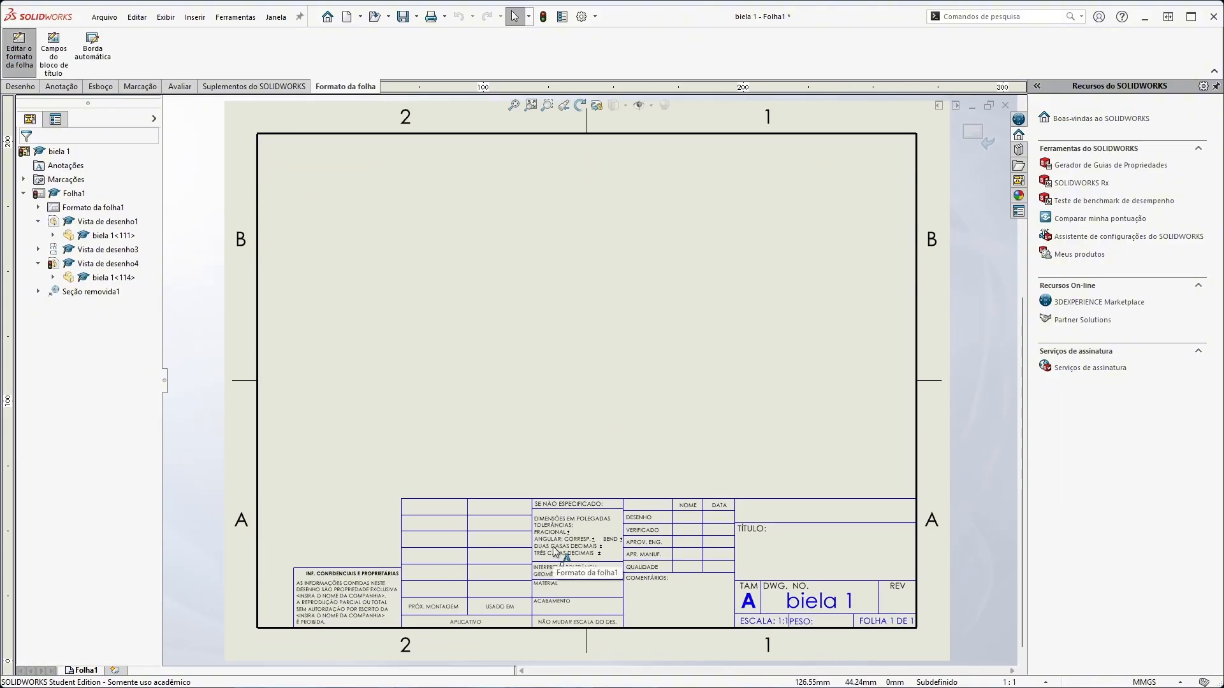
click(320, 602)
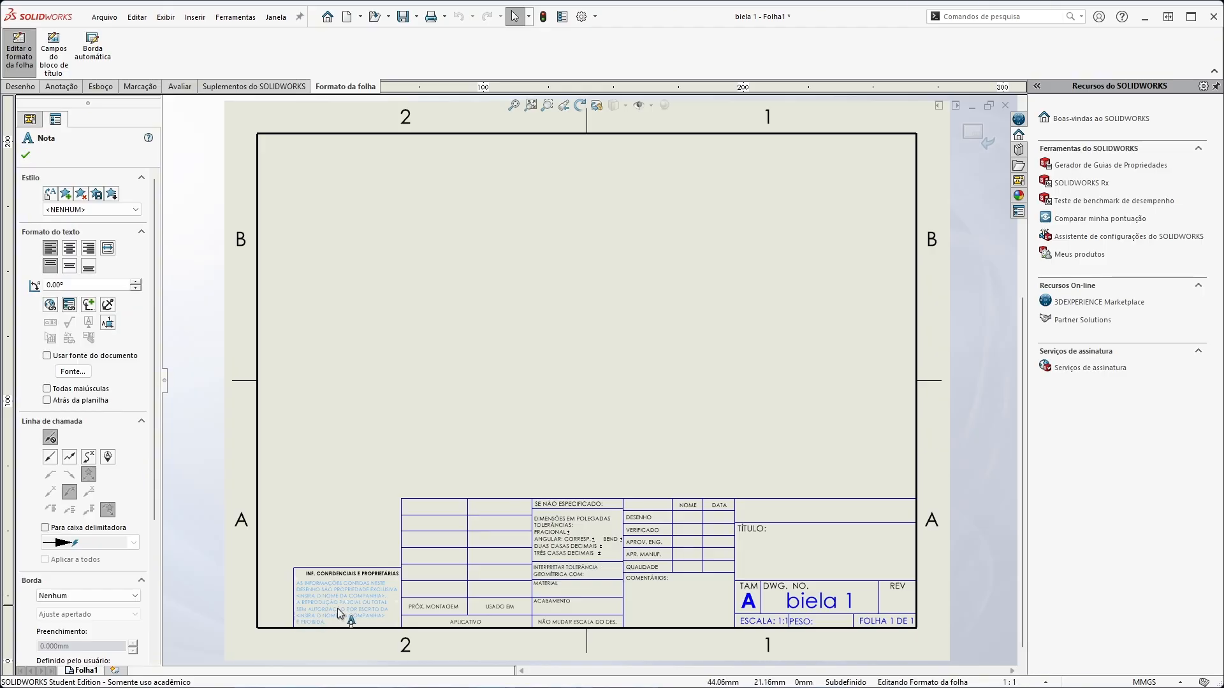
scroll(320, 611, up, 2)
scroll(545, 348, down, 8)
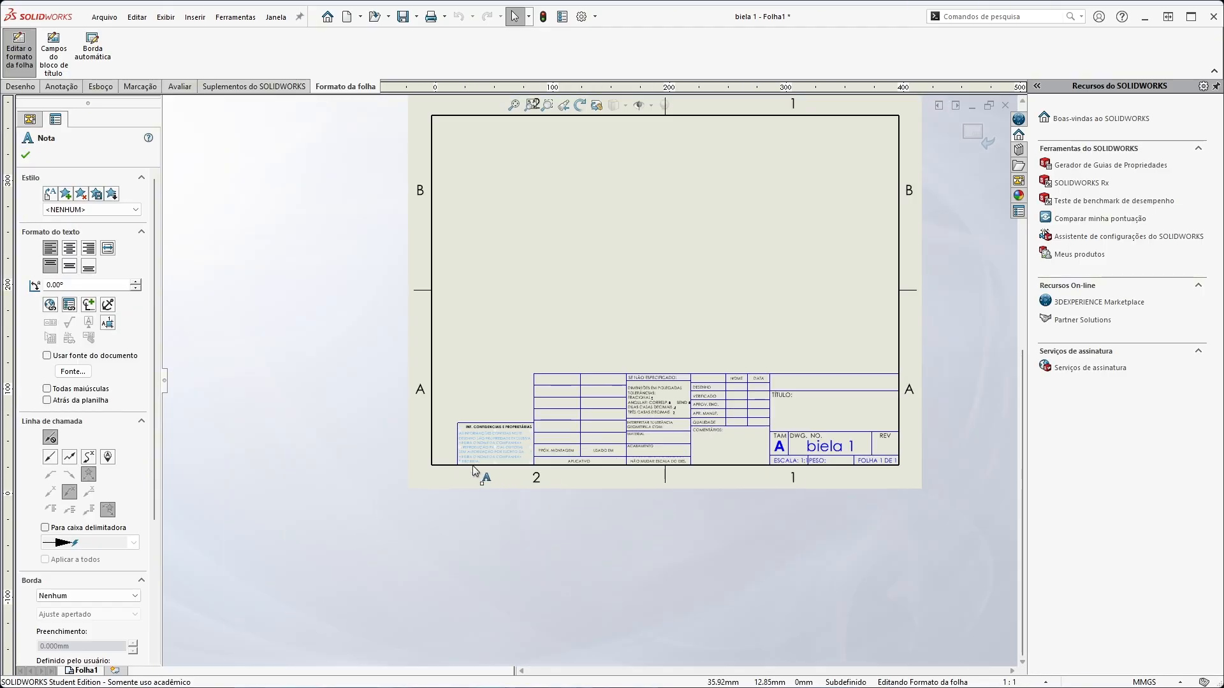
scroll(545, 347, down, 1)
double_click(529, 392)
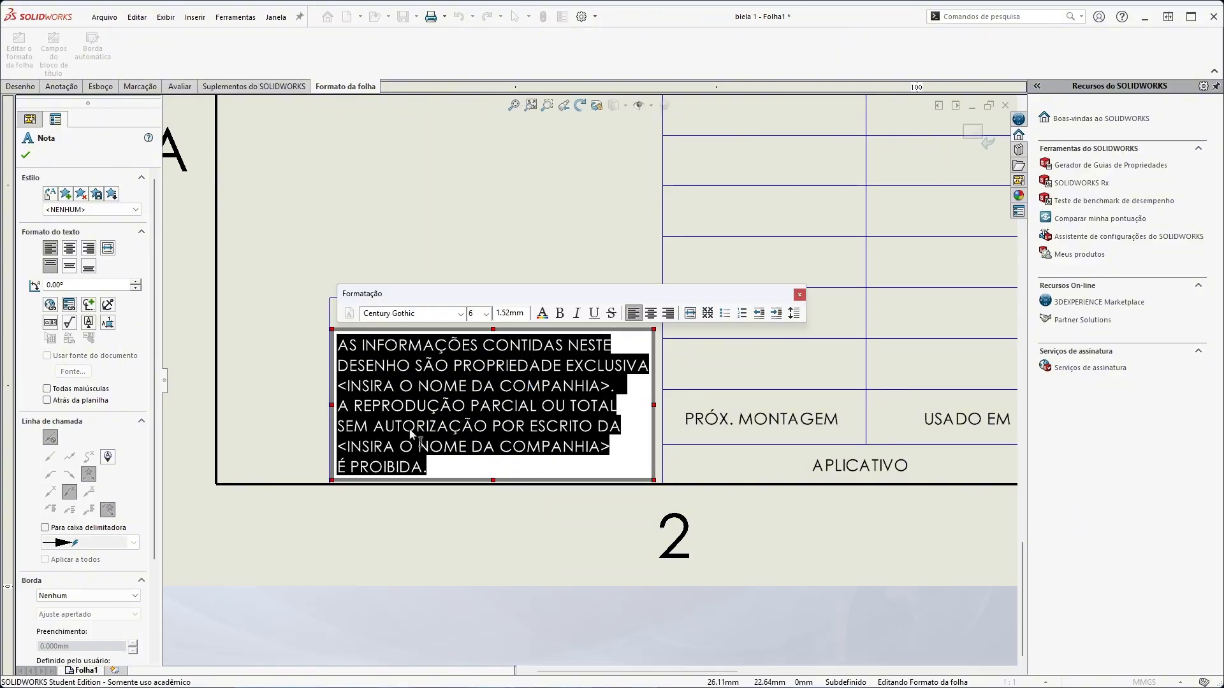
key(Escape)
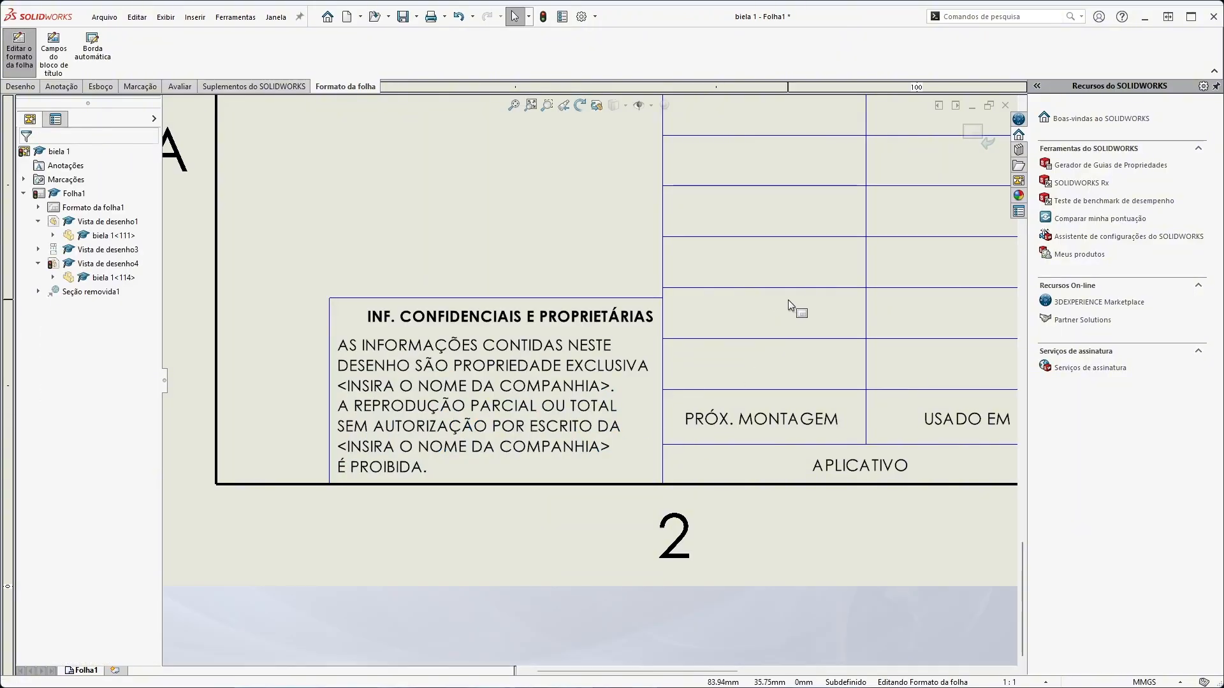
Examine the title block fields of the sheet format and return to editing the drawing sheet
scroll(789, 300, down, 3)
scroll(901, 335, up, 10)
scroll(904, 337, down, 3)
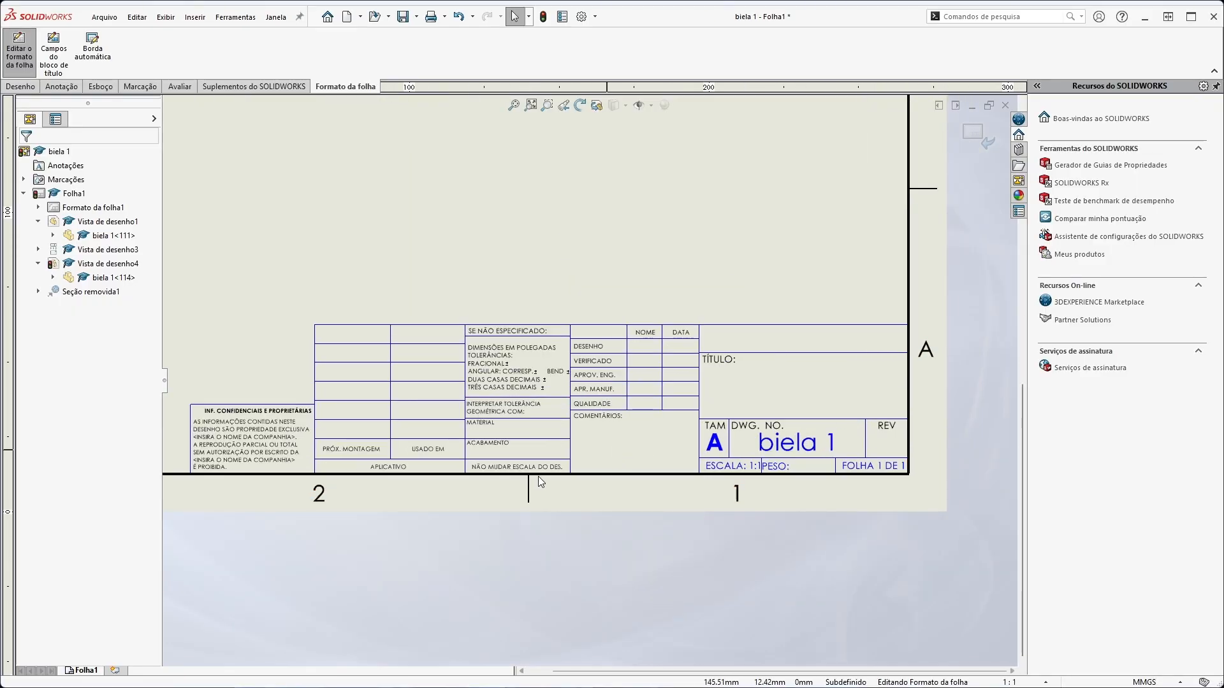
scroll(799, 507, down, 2)
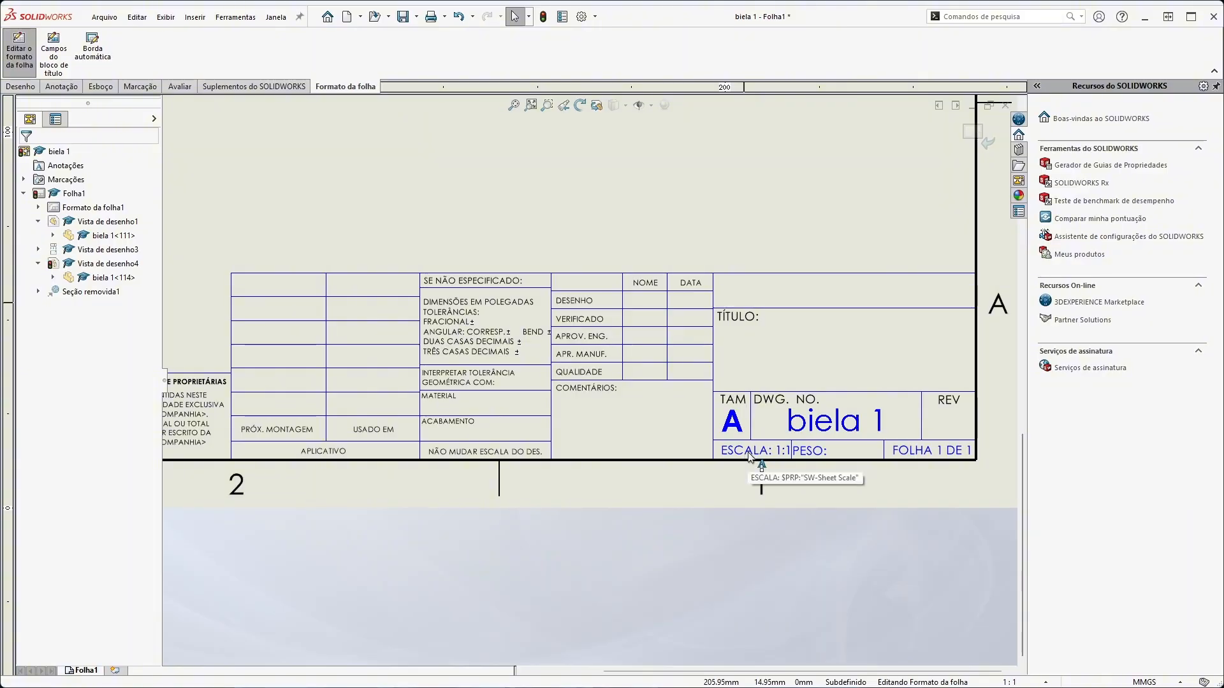
scroll(408, 199, up, 6)
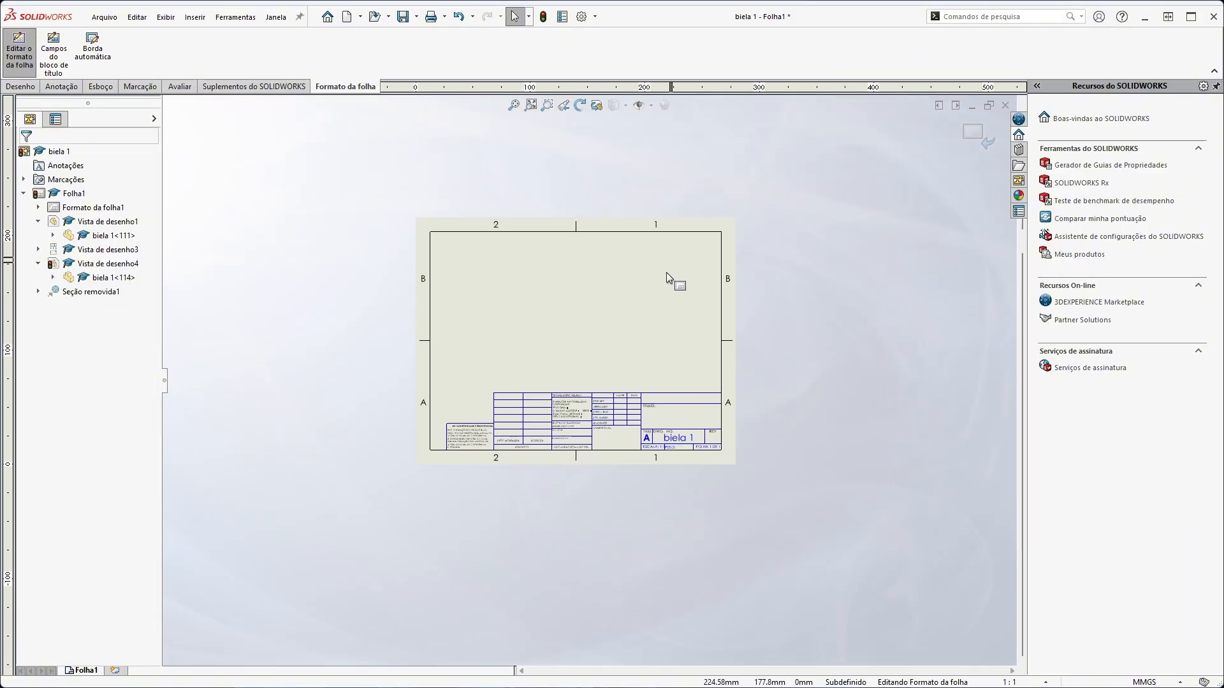
scroll(661, 357, down, 2)
scroll(634, 529, down, 2)
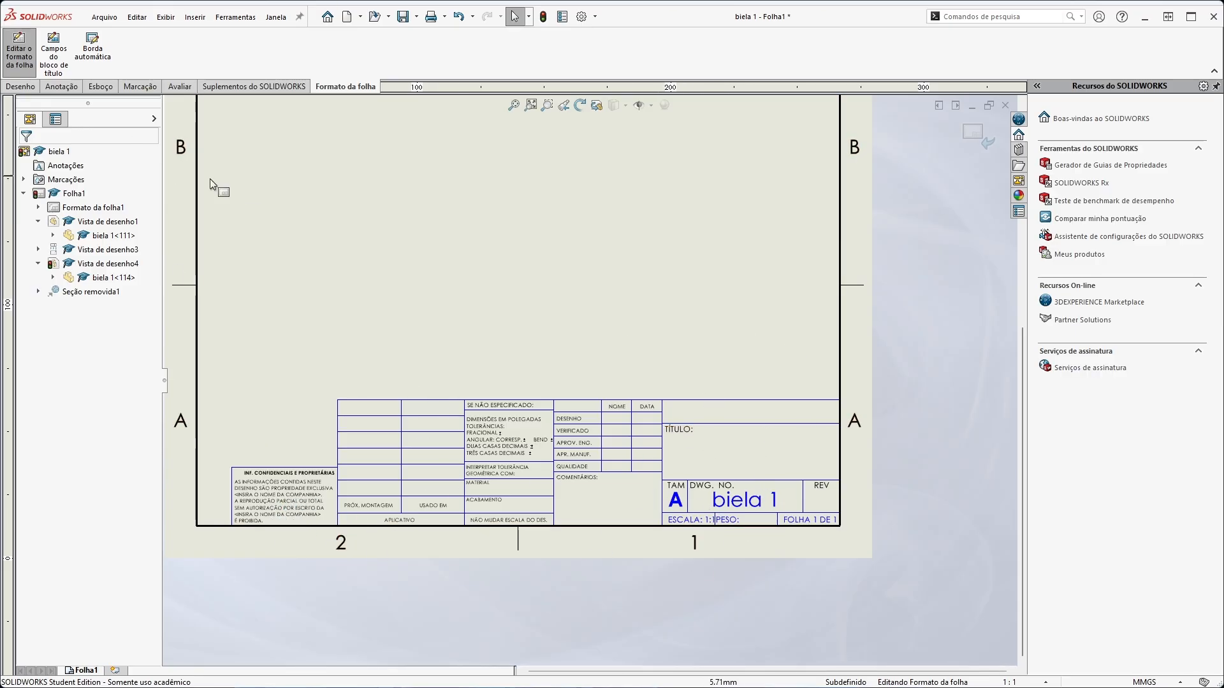
click(19, 52)
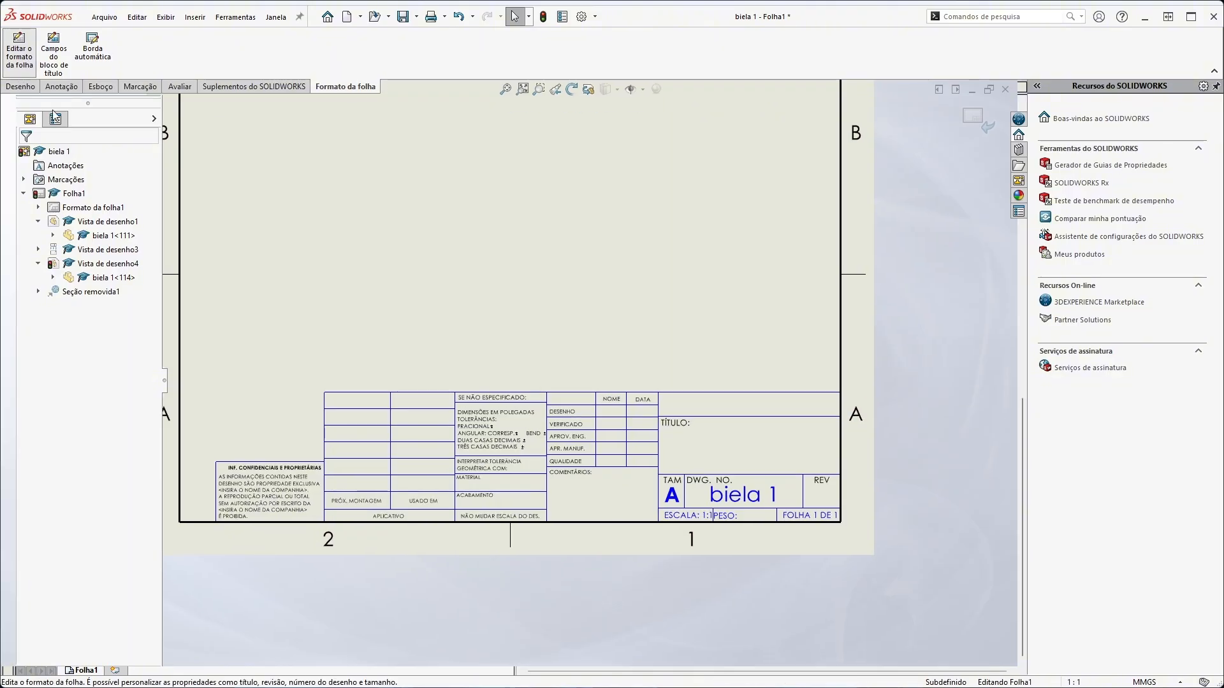
scroll(473, 258, up, 2)
scroll(689, 423, down, 2)
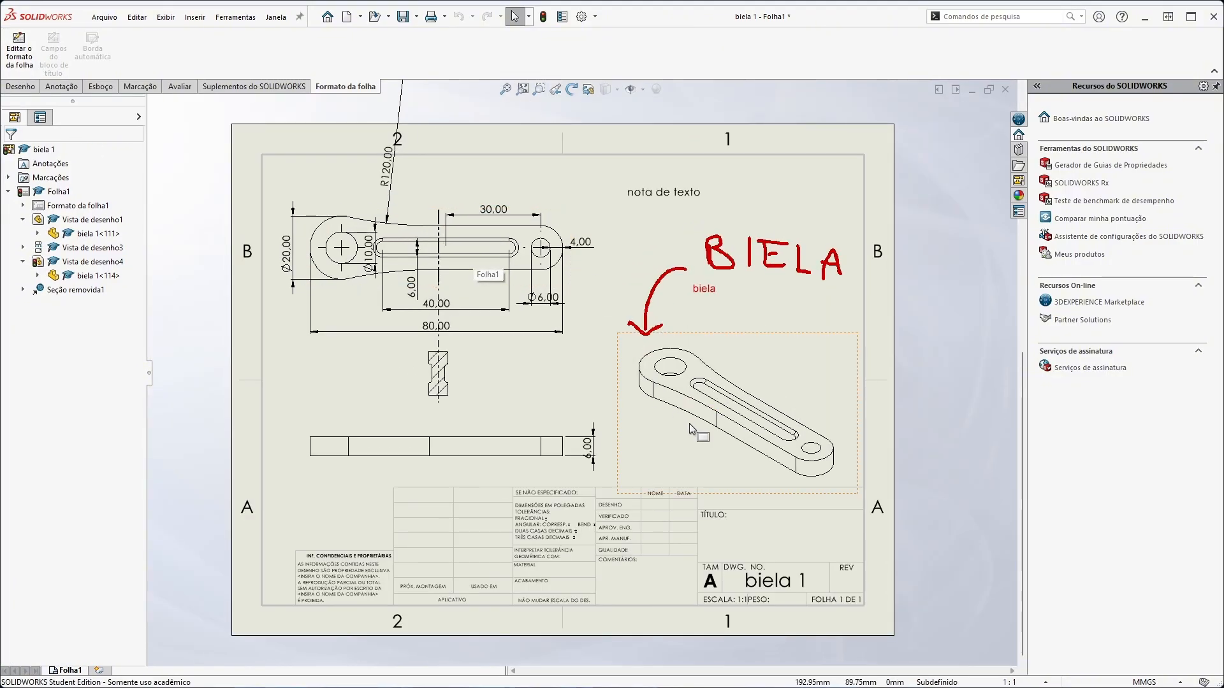
Open the print preview of the drawing sheet to check its printed layout
scroll(561, 385, up, 1)
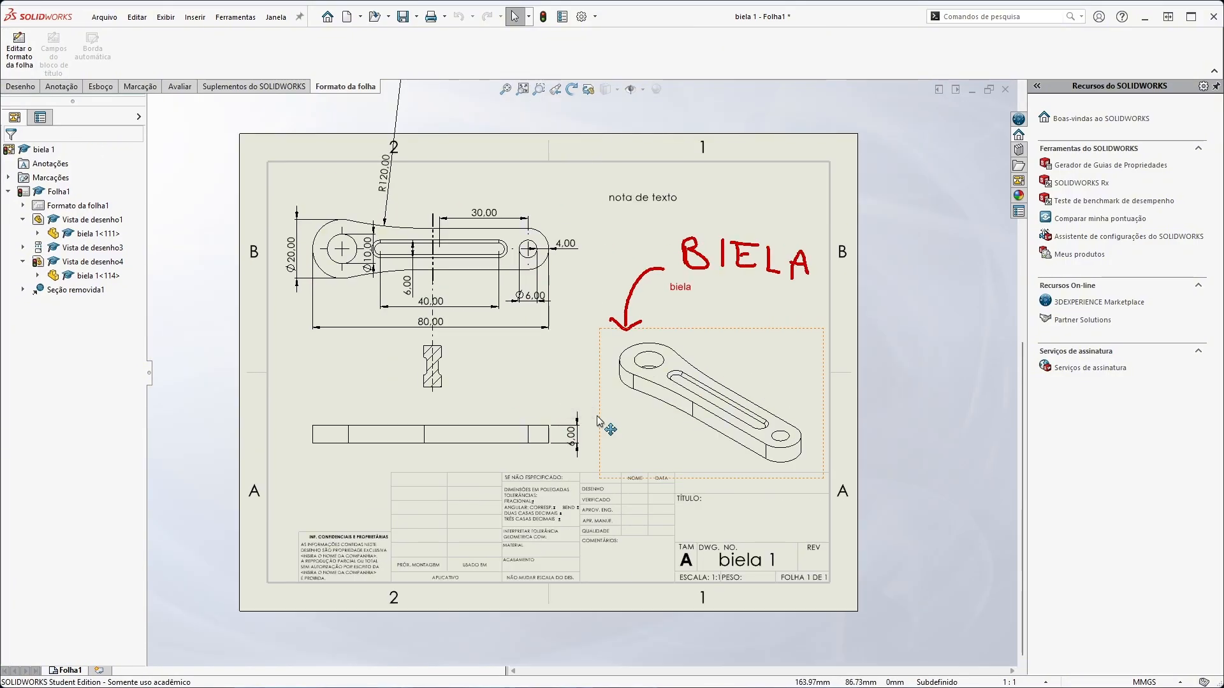
click(443, 22)
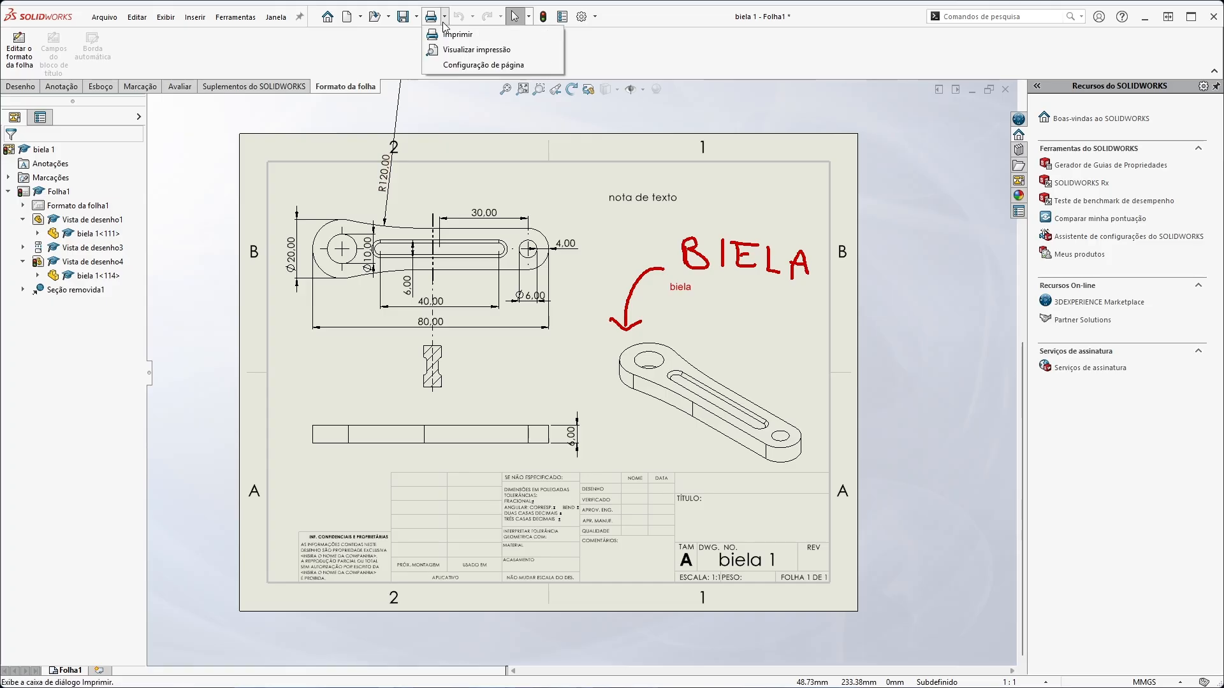
click(466, 51)
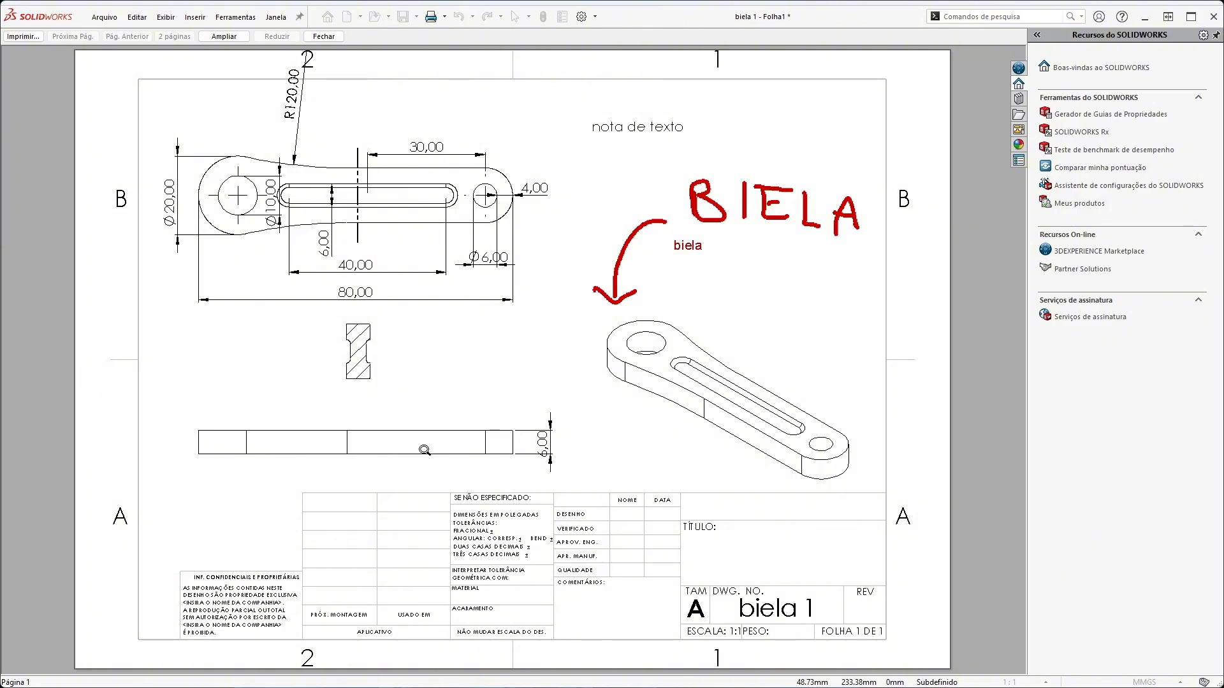
Print the current sheet with Microsoft Print to PDF, saving the output in the Peças folder as "desenho tecnico"
click(17, 36)
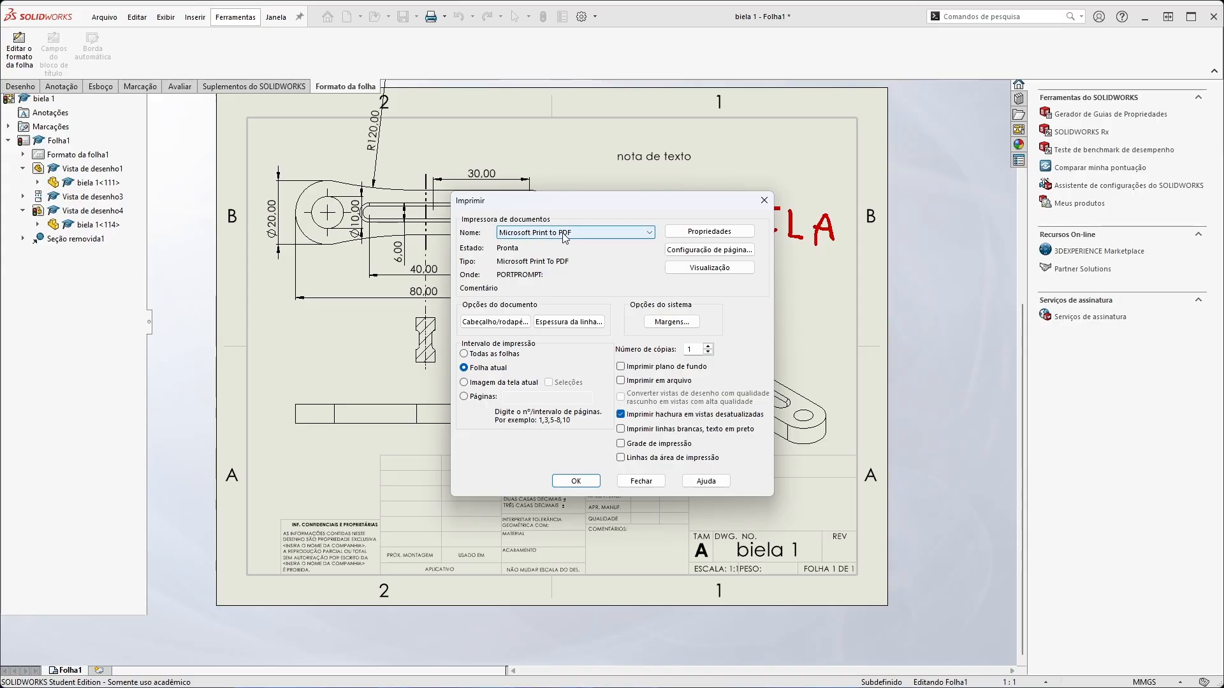
click(581, 481)
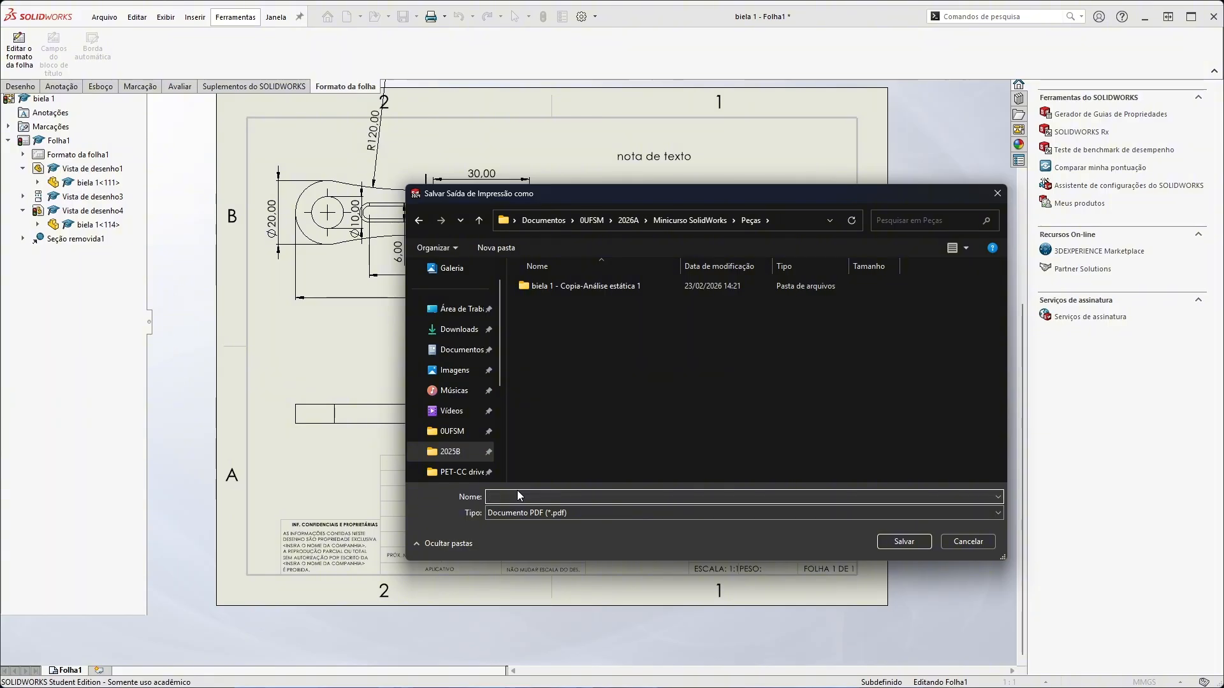
text(desenho tecnico)
key(Return)
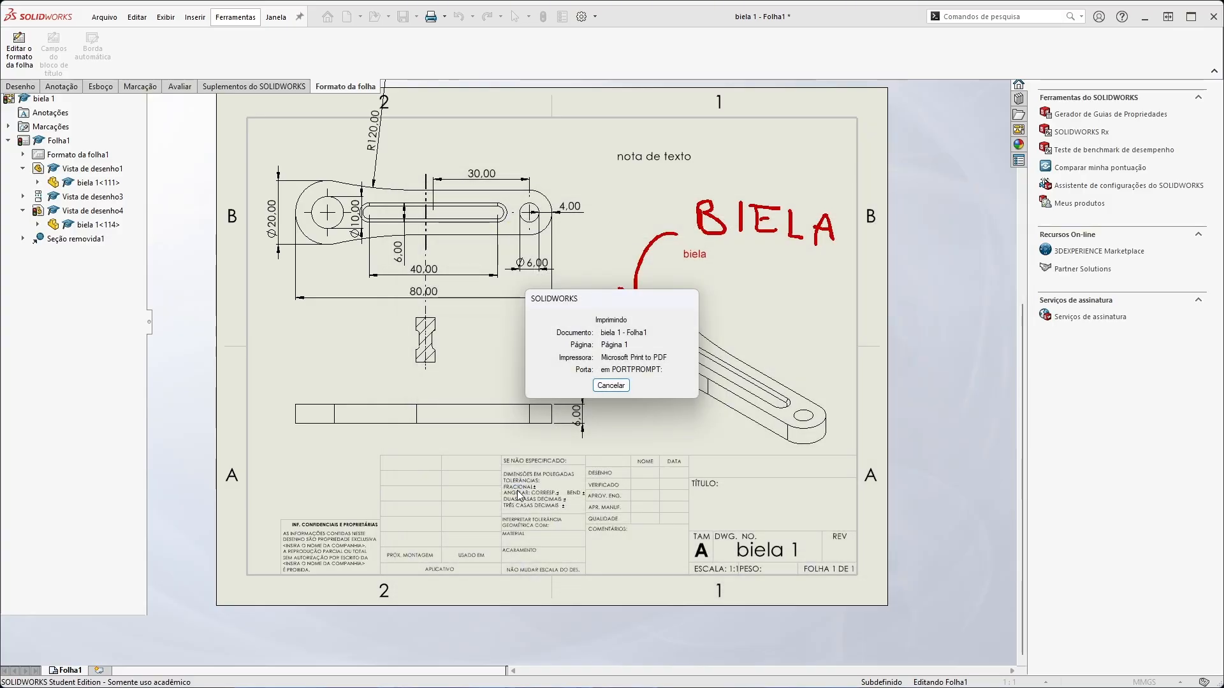